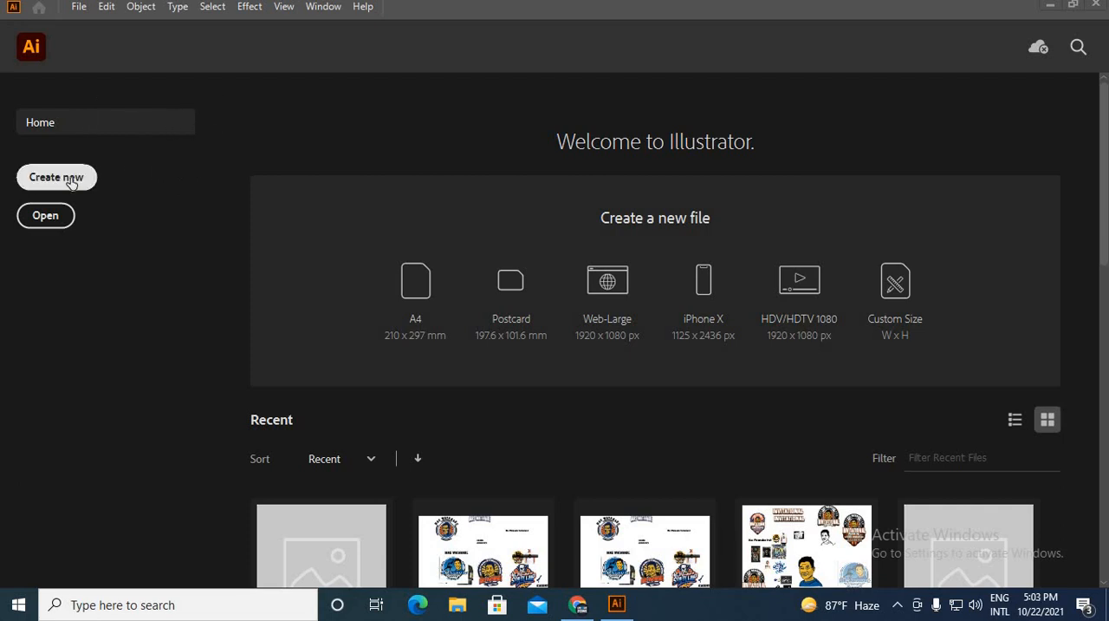
Start a new 4500 x 5400 px document with raster effects at High (300 ppi) and units in pixels.
left_click(77, 9)
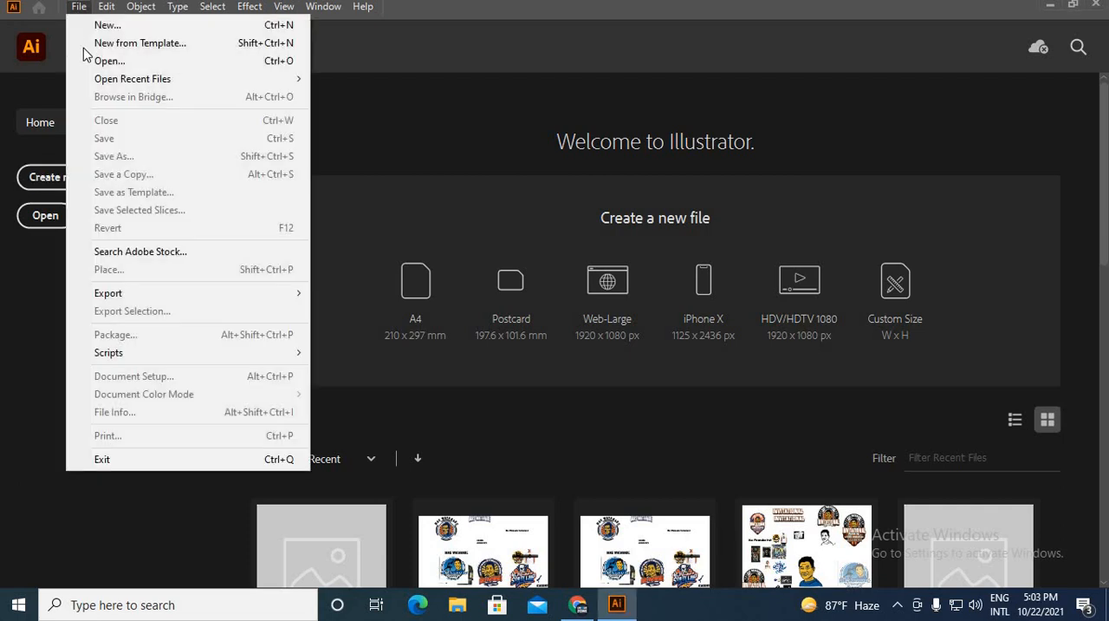
left_click(104, 25)
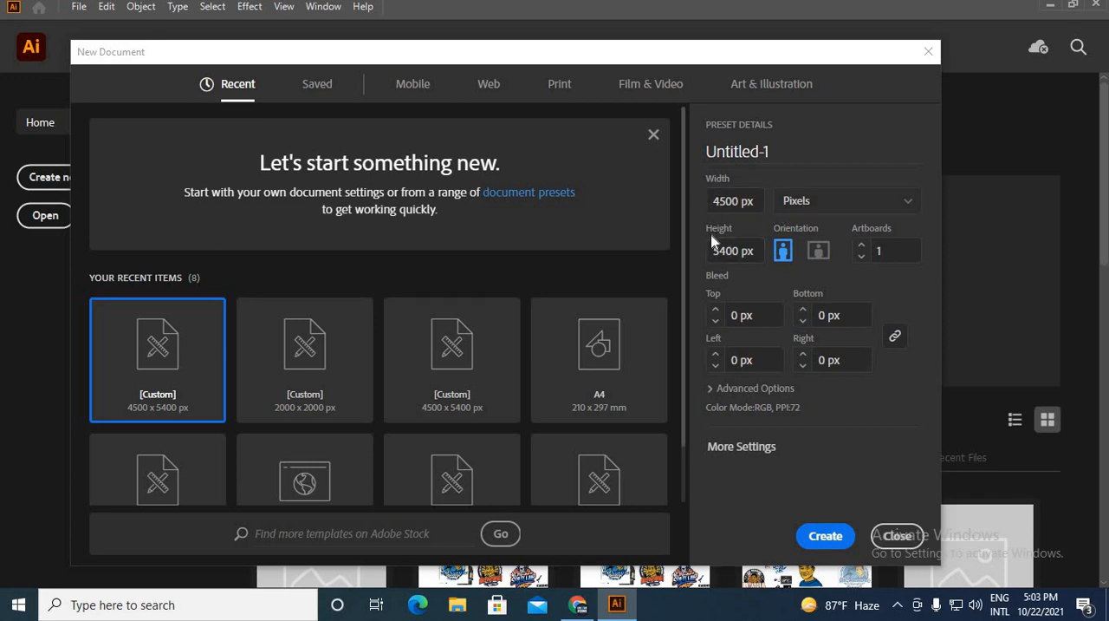
left_click(756, 449)
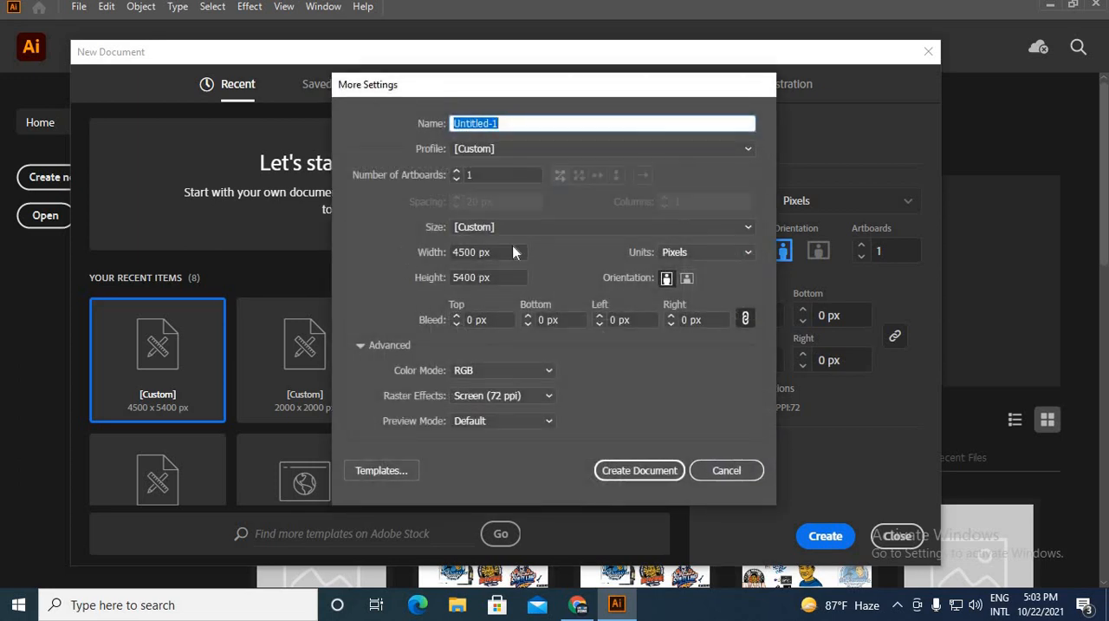
left_click(518, 397)
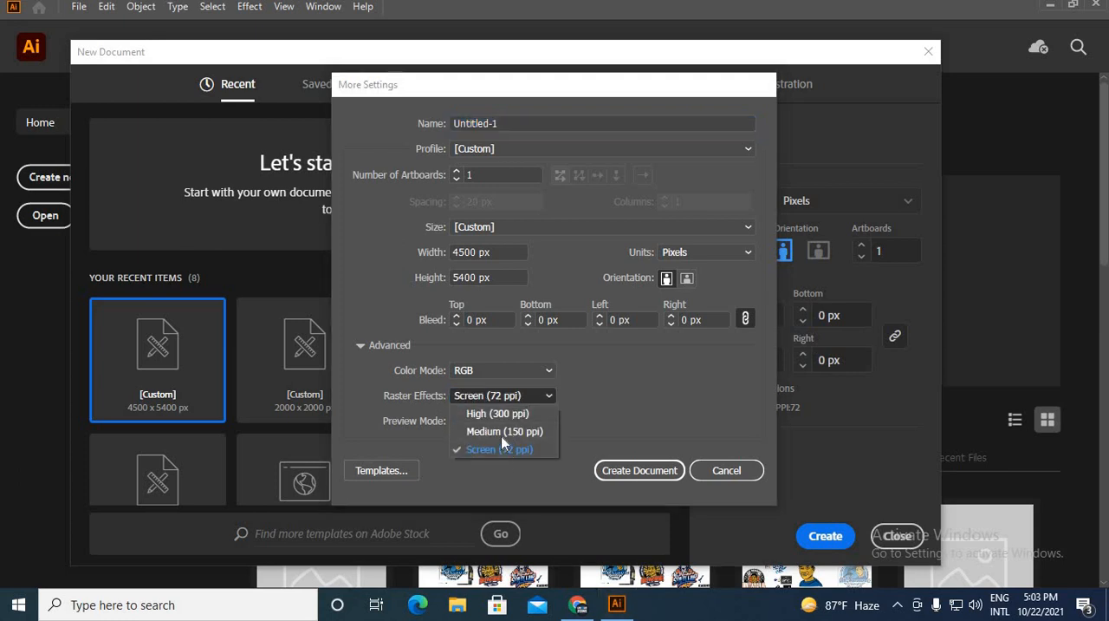
left_click(499, 416)
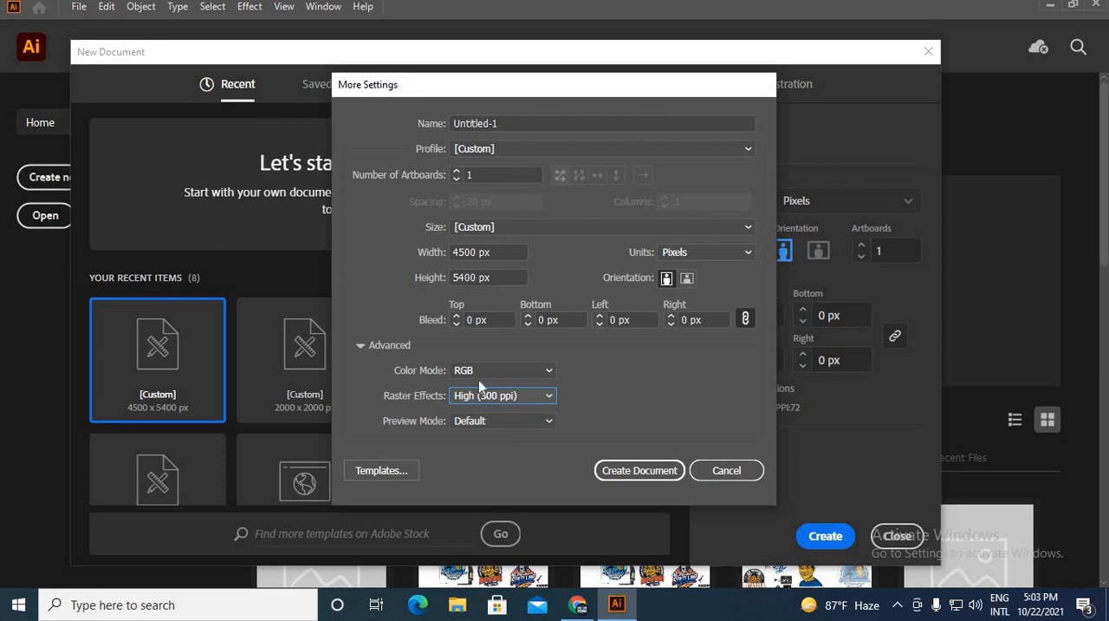
left_click(692, 256)
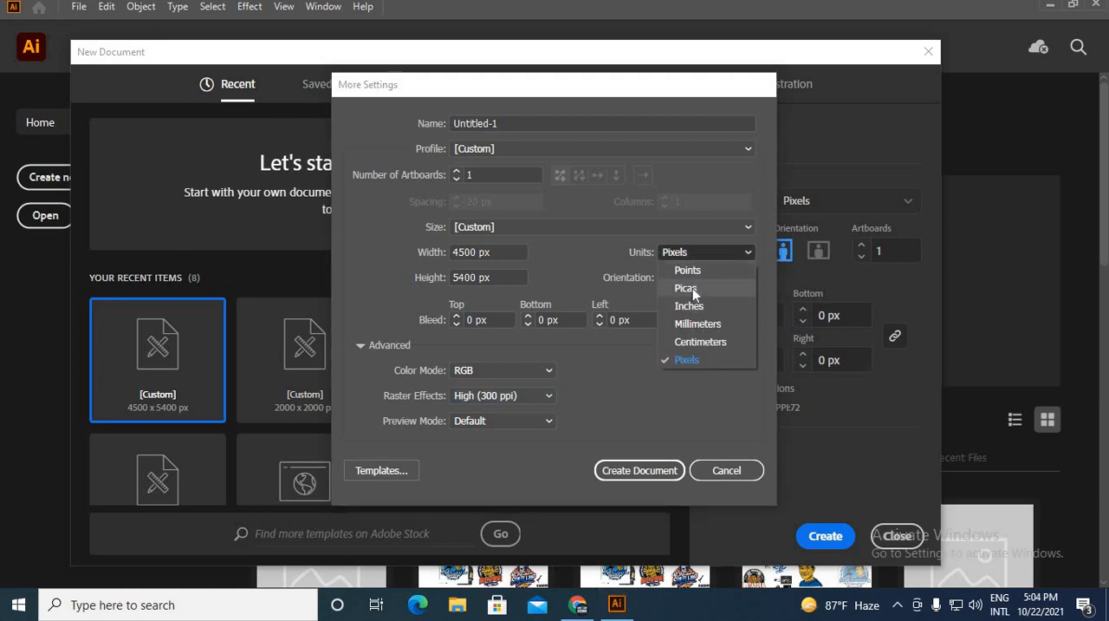
left_click(691, 362)
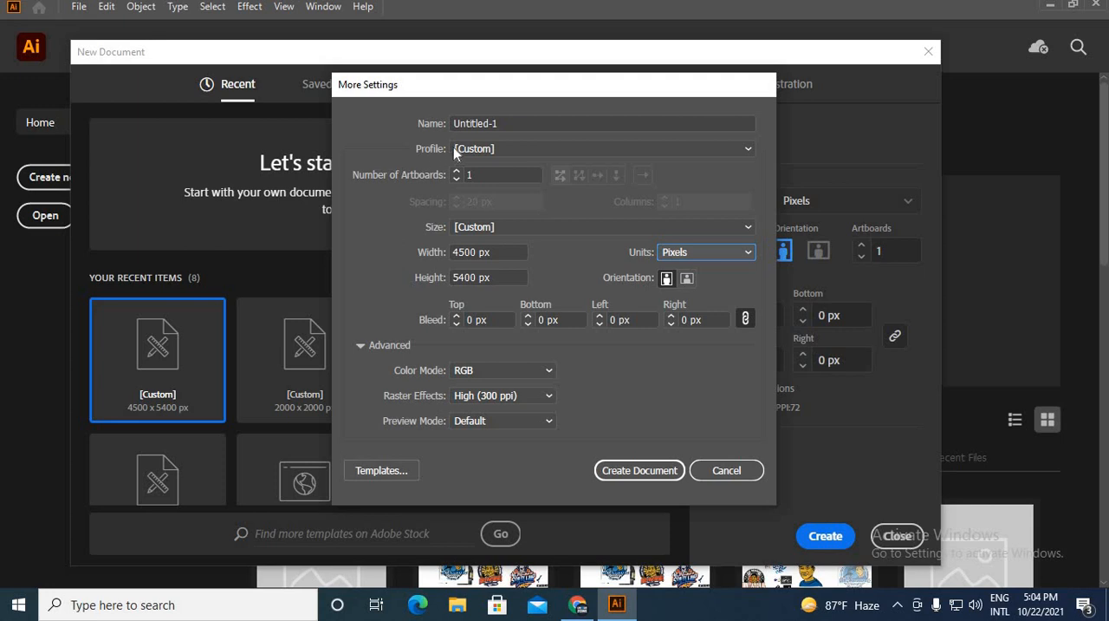
Name the document "Black Friday" and create it.
left_click(520, 122)
left_click_drag(520, 123, 422, 125)
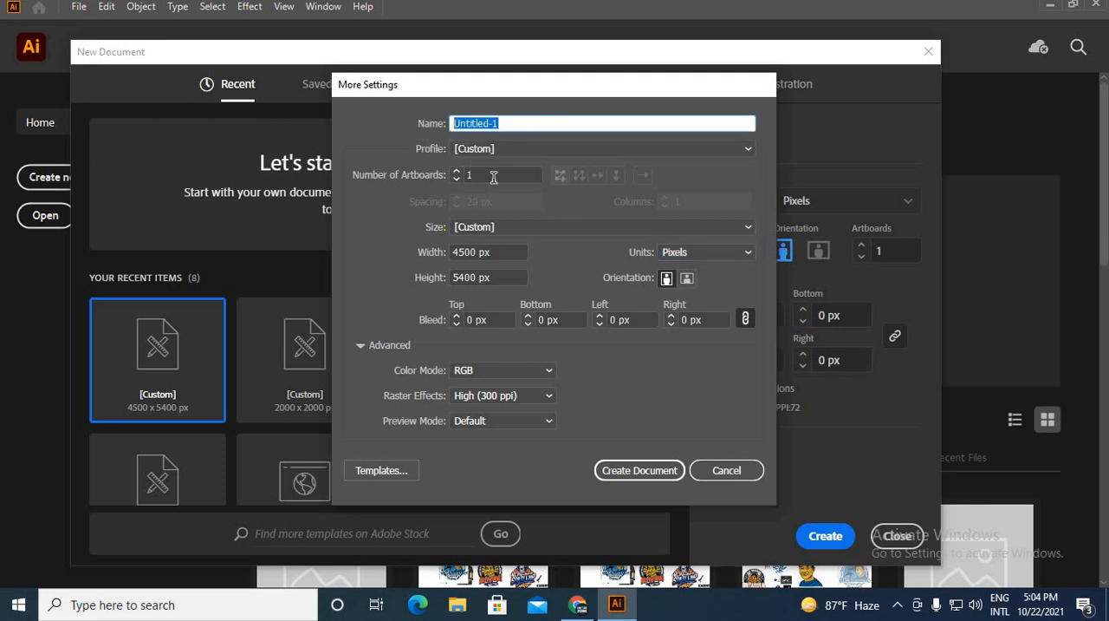
type("Black Friday")
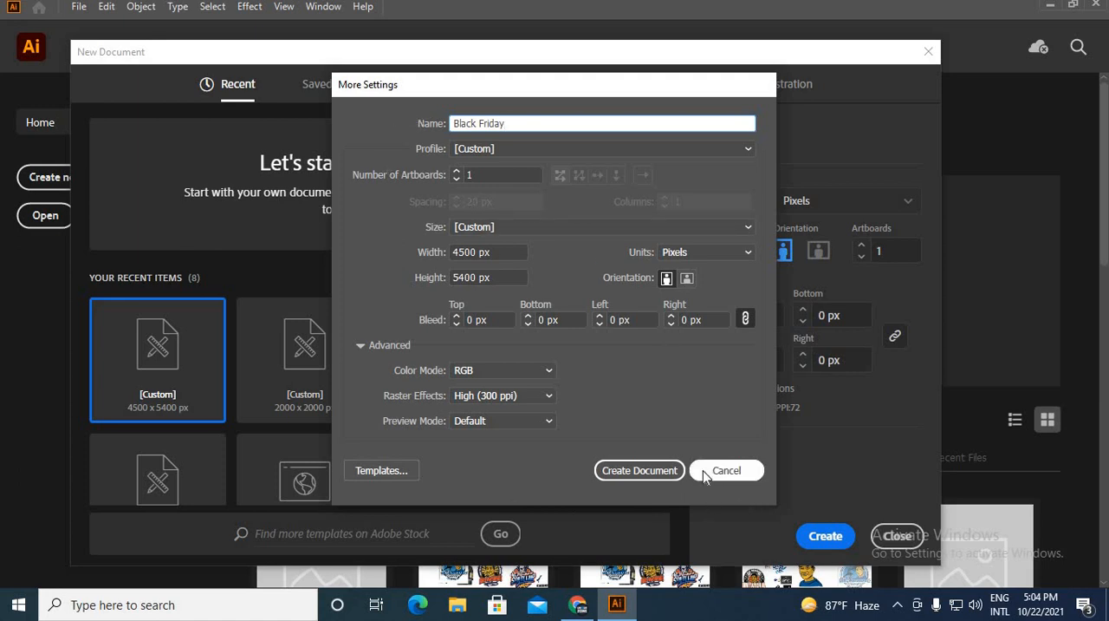
left_click(658, 472)
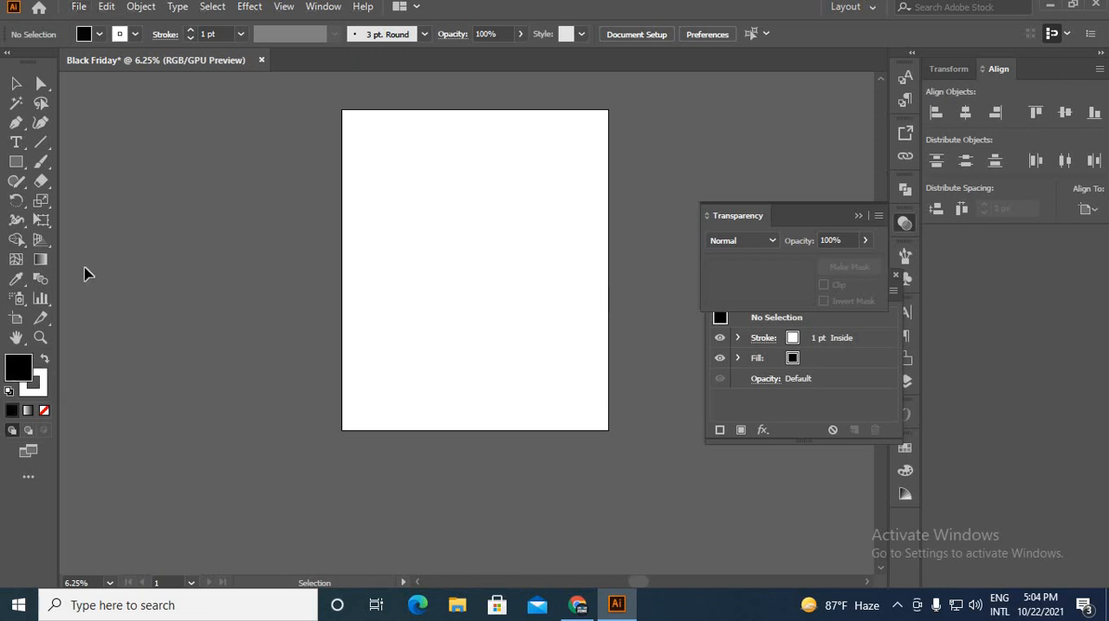
Draw a black rectangle covering the whole artboard as a background and deselect it.
left_click(16, 161)
left_click(93, 165)
left_click_drag(339, 109, 610, 426)
key("v")
key("ctrl")
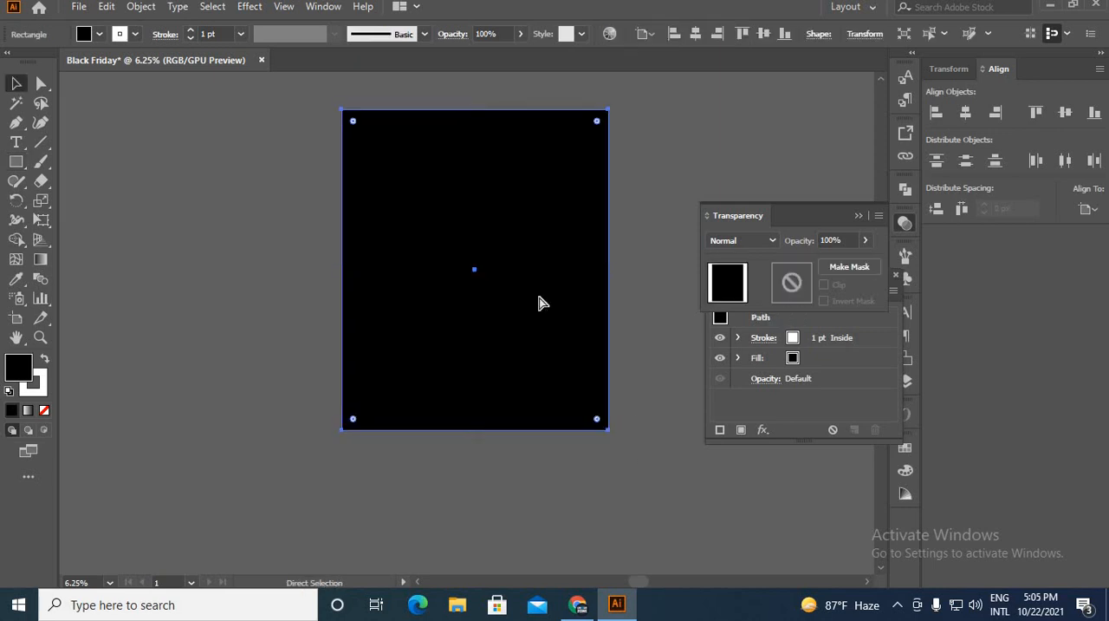
key("ctrl+shift+a")
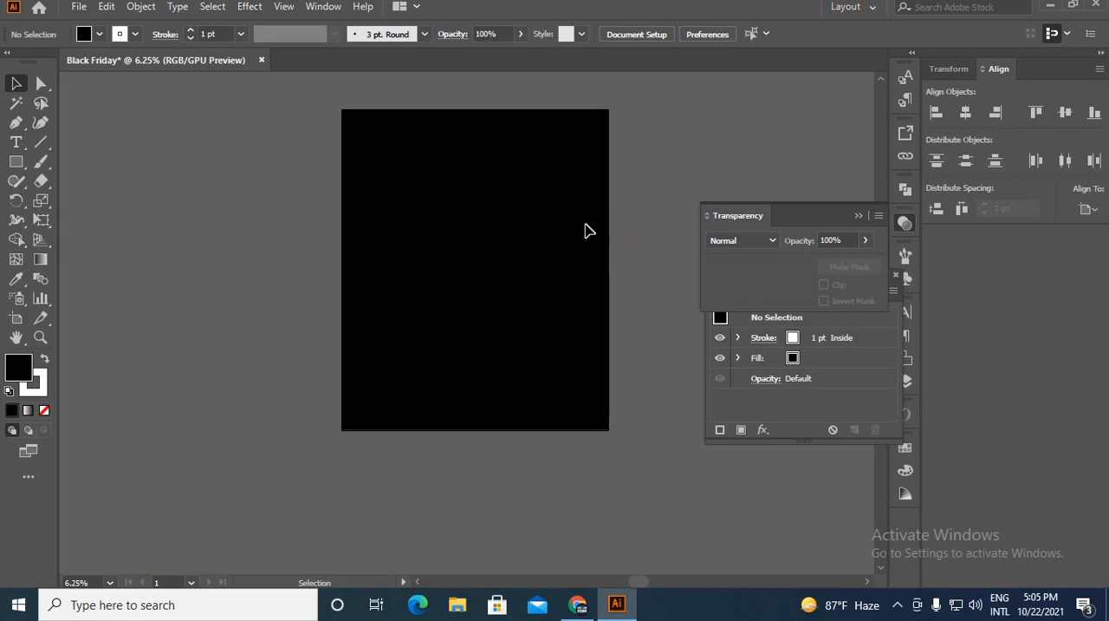
left_click_drag(593, 215, 529, 250)
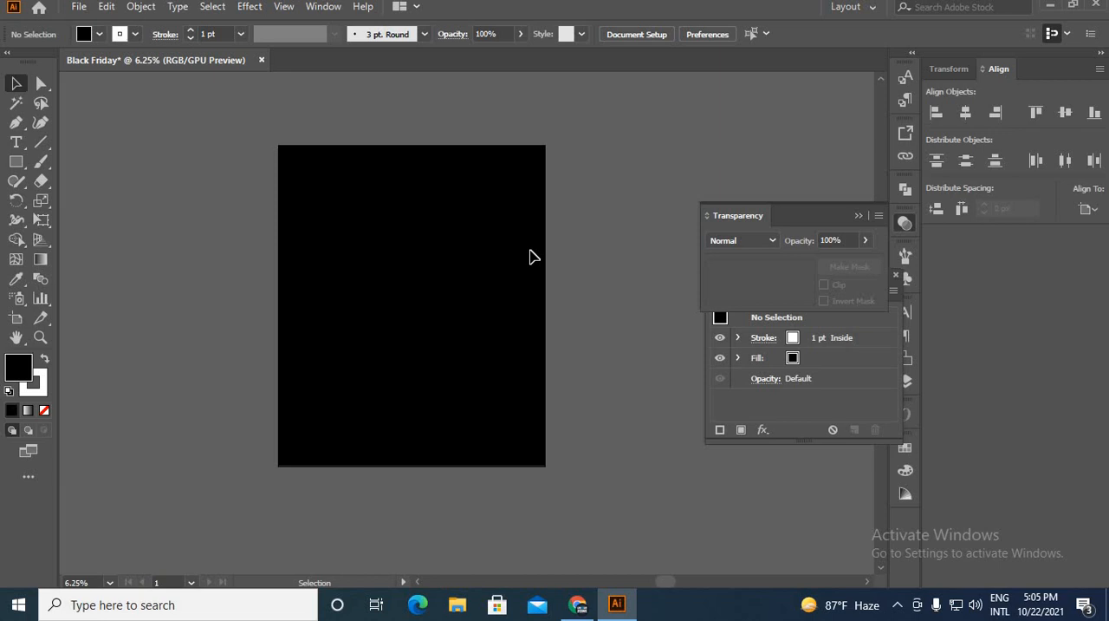
scroll(316, 192, "up", 1)
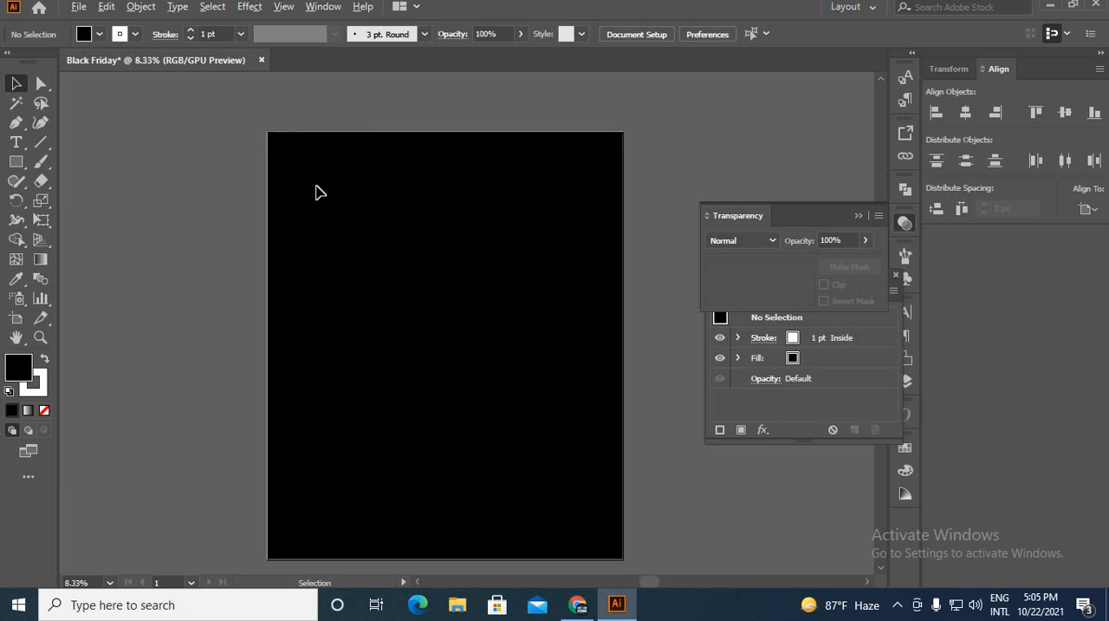
scroll(453, 260, "down", 1)
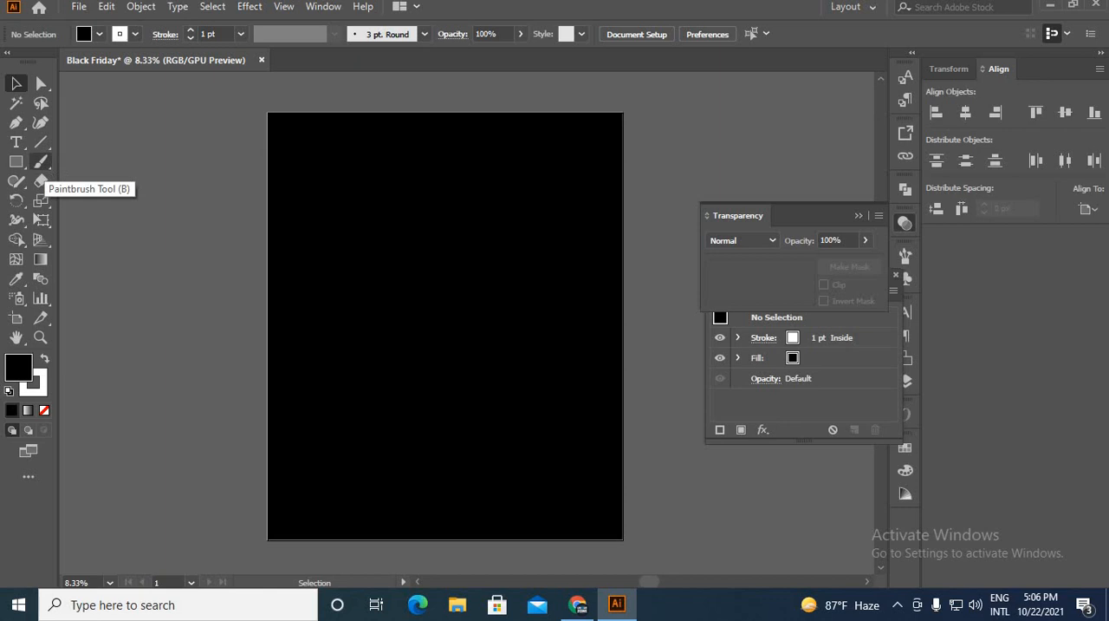
left_click(45, 168)
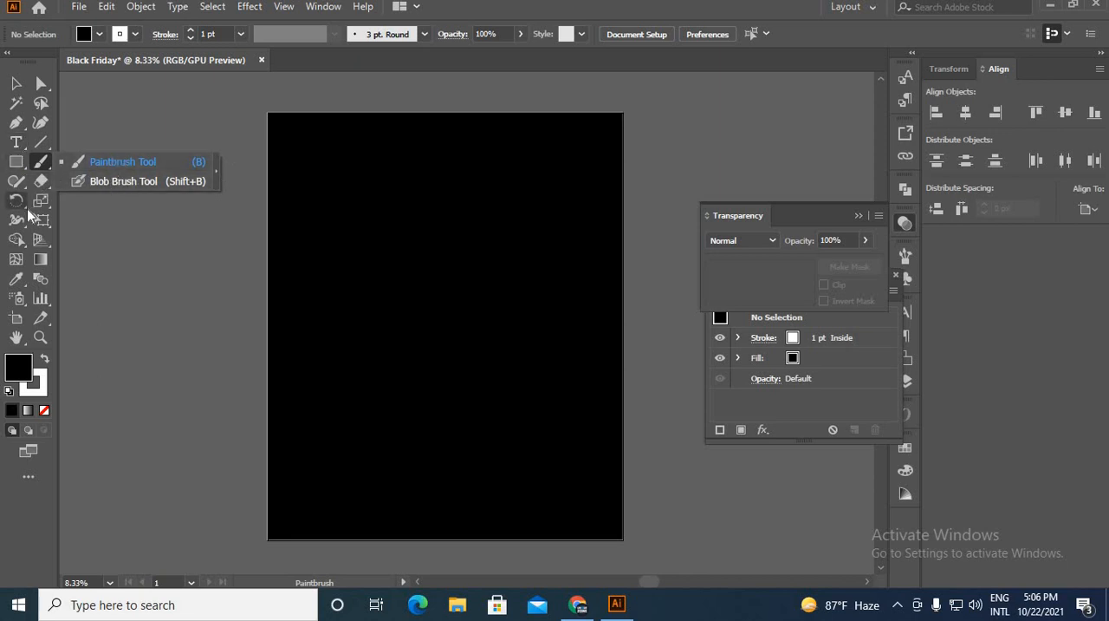
left_click(18, 184)
left_click(18, 186)
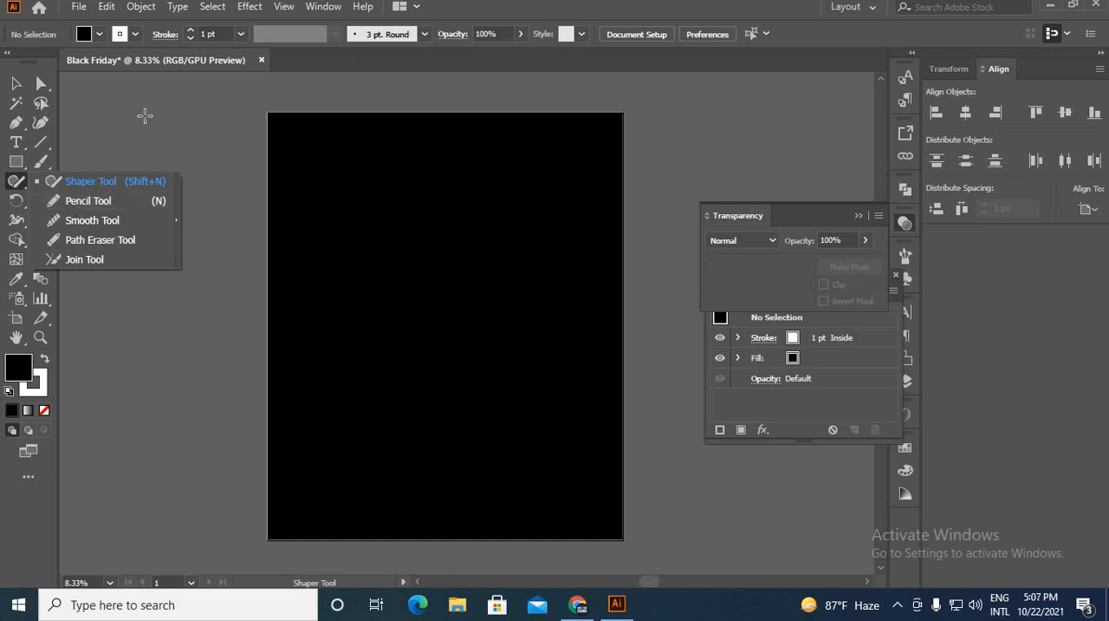
left_click(41, 161)
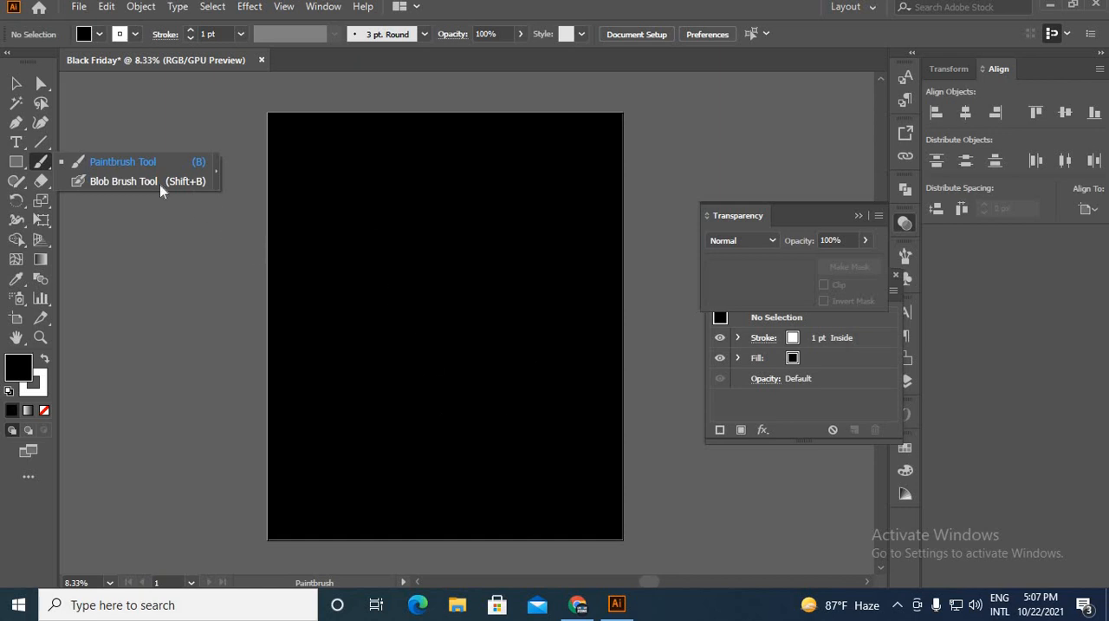
left_click(124, 168)
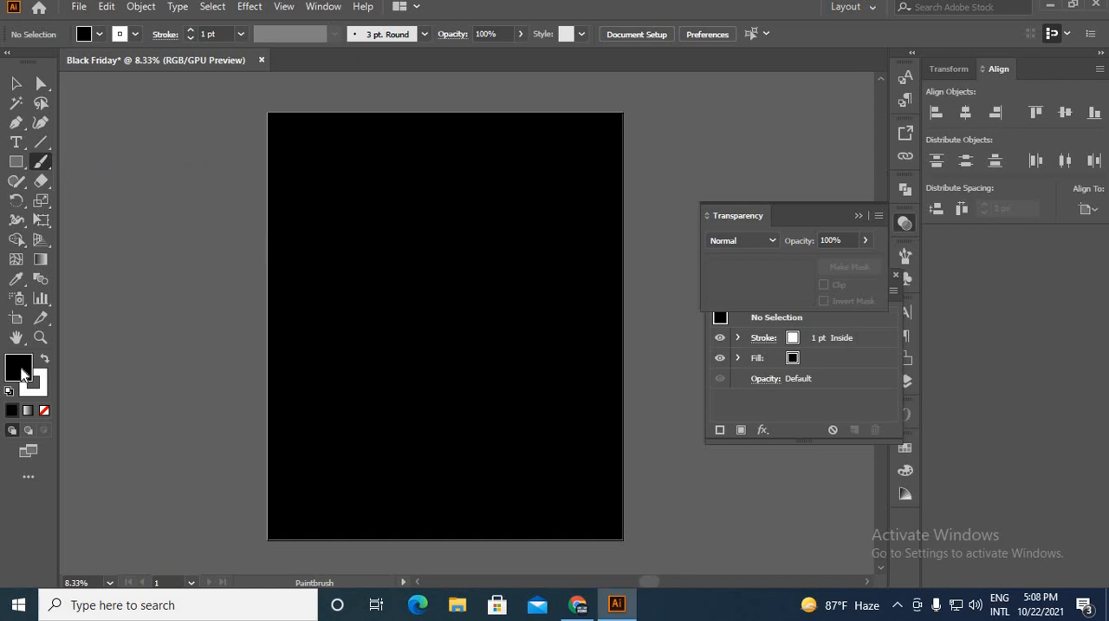
Set the fill color to white (#ffffff).
double_click(19, 373)
left_click_drag(485, 203, 462, 176)
key("Return")
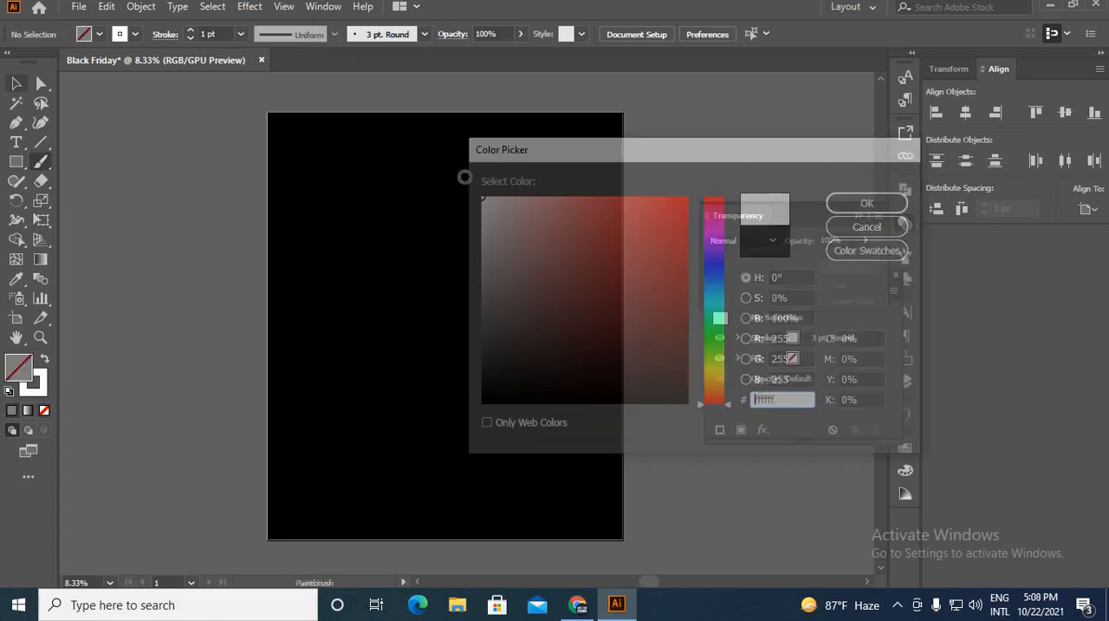
Adjust the Blob Brush fidelity and paint three white freehand test strokes on the black background.
left_click(40, 164)
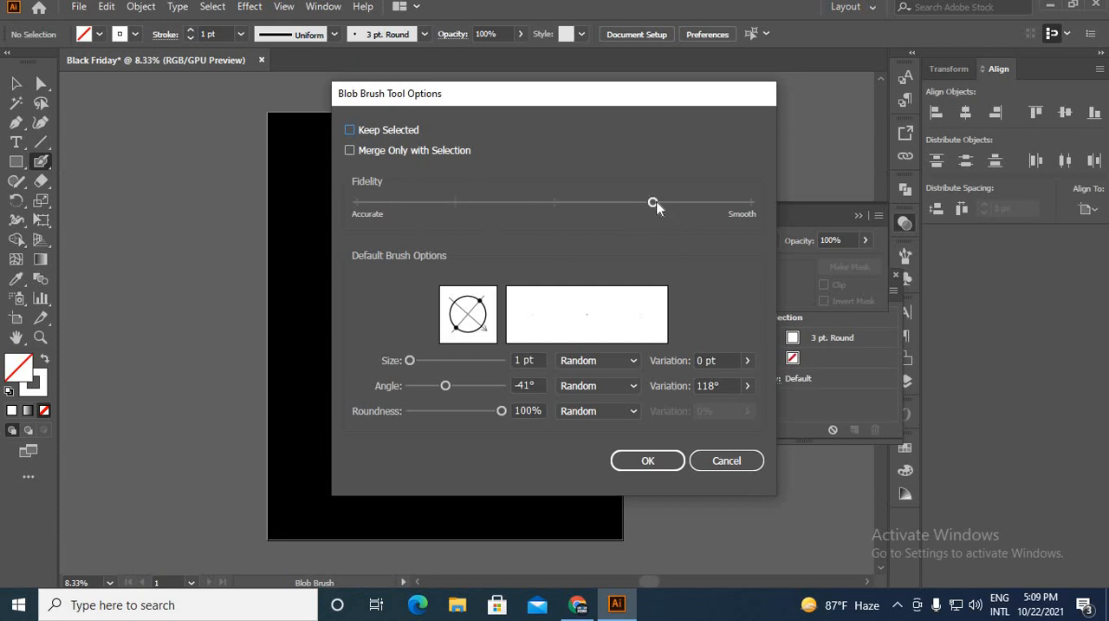
left_click(607, 209)
left_click(649, 466)
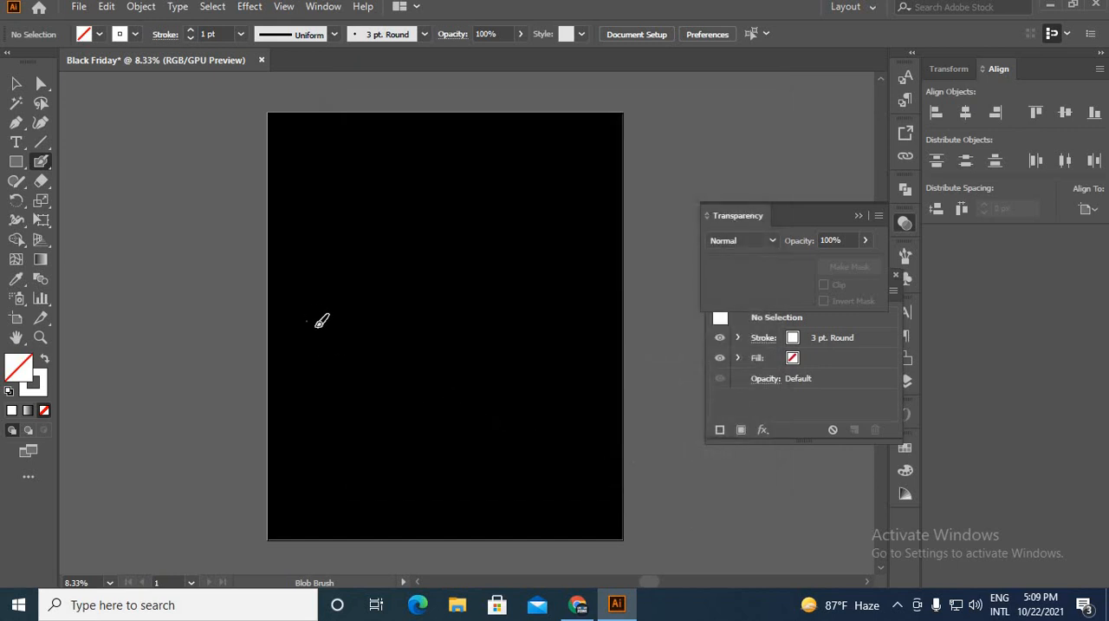
mouse_move(330, 284)
left_mouse_down()
mouse_move(376, 273)
mouse_move(444, 214)
left_mouse_up()
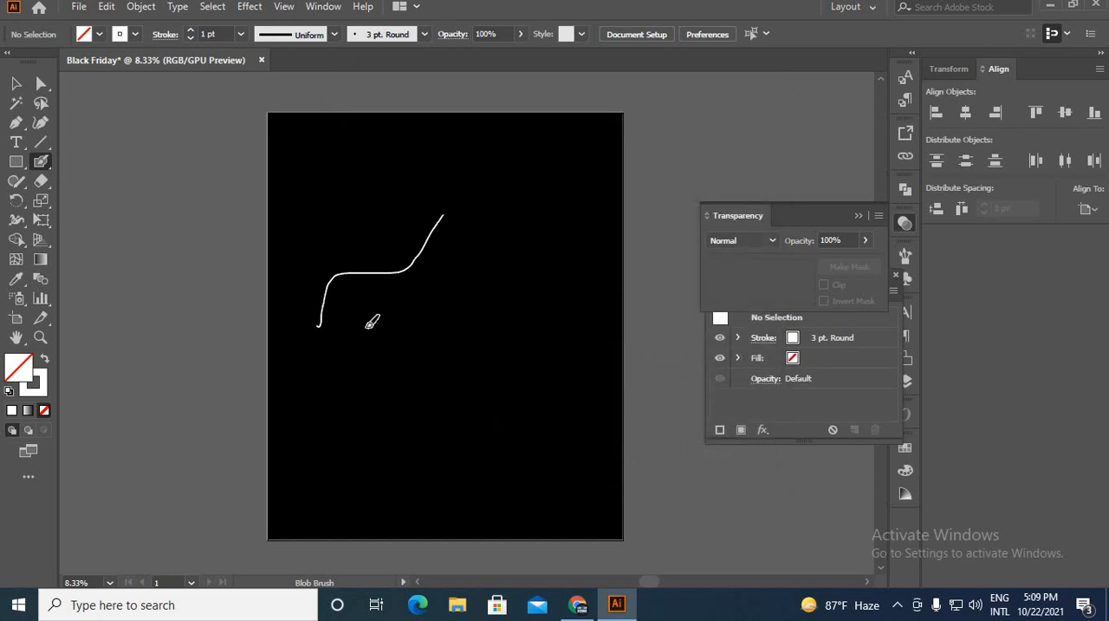
scroll(343, 283, "up", 4)
left_click_drag(355, 370, 484, 310)
mouse_move(461, 384)
left_mouse_down()
mouse_move(505, 402)
mouse_move(527, 352)
mouse_move(588, 366)
mouse_move(598, 348)
mouse_move(619, 364)
left_mouse_up()
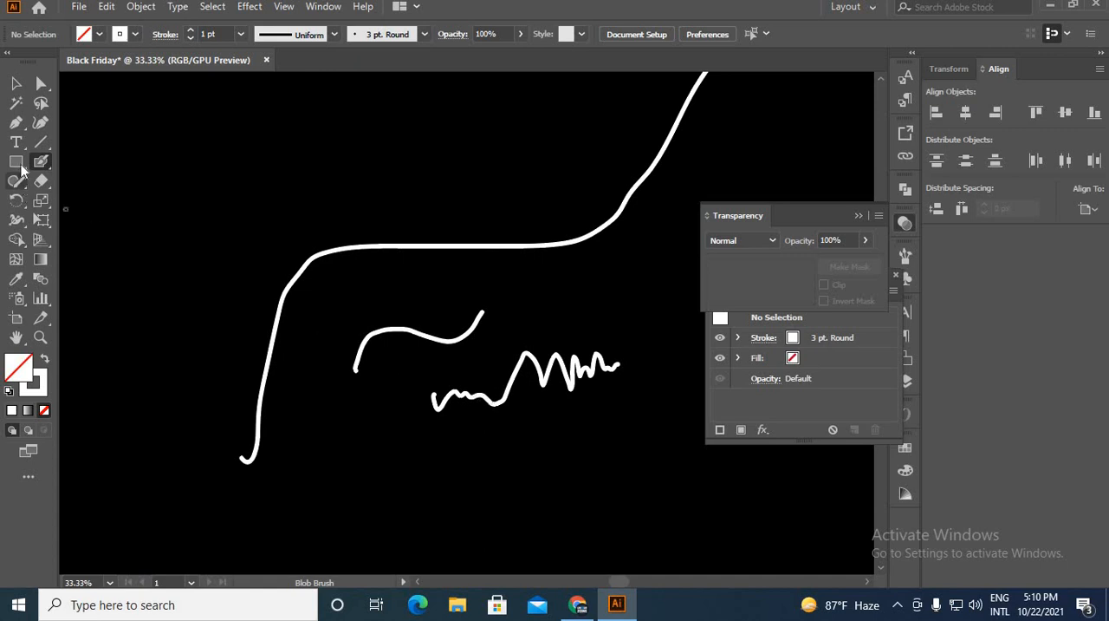
Set the Blob Brush fidelity to its smoothest level and paint three more wavy strokes among the existing ones.
double_click(49, 170)
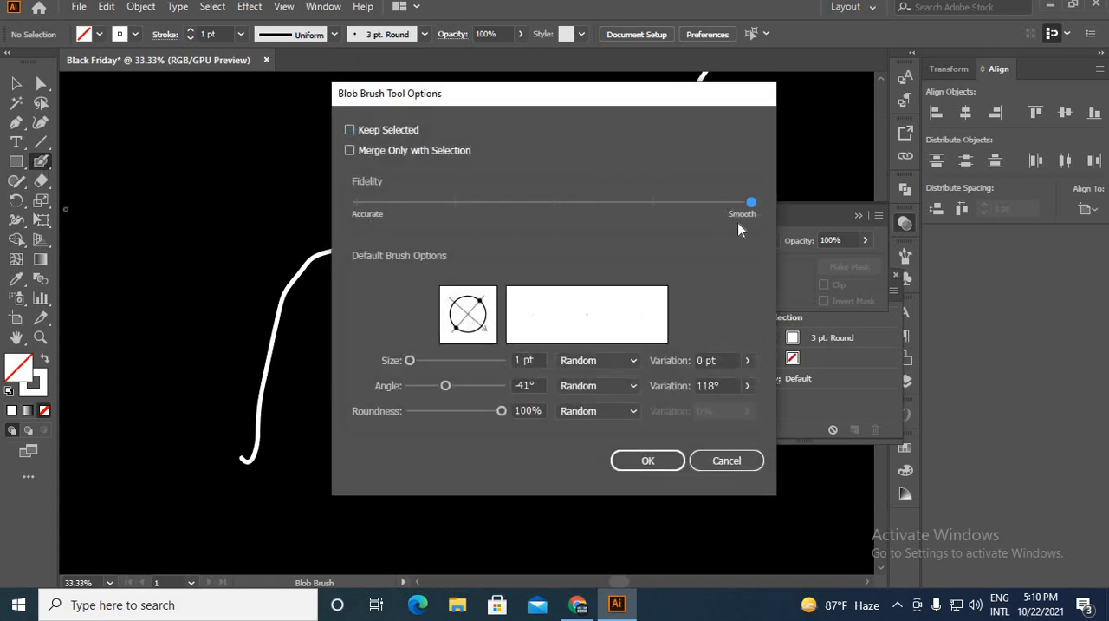
left_click(662, 462)
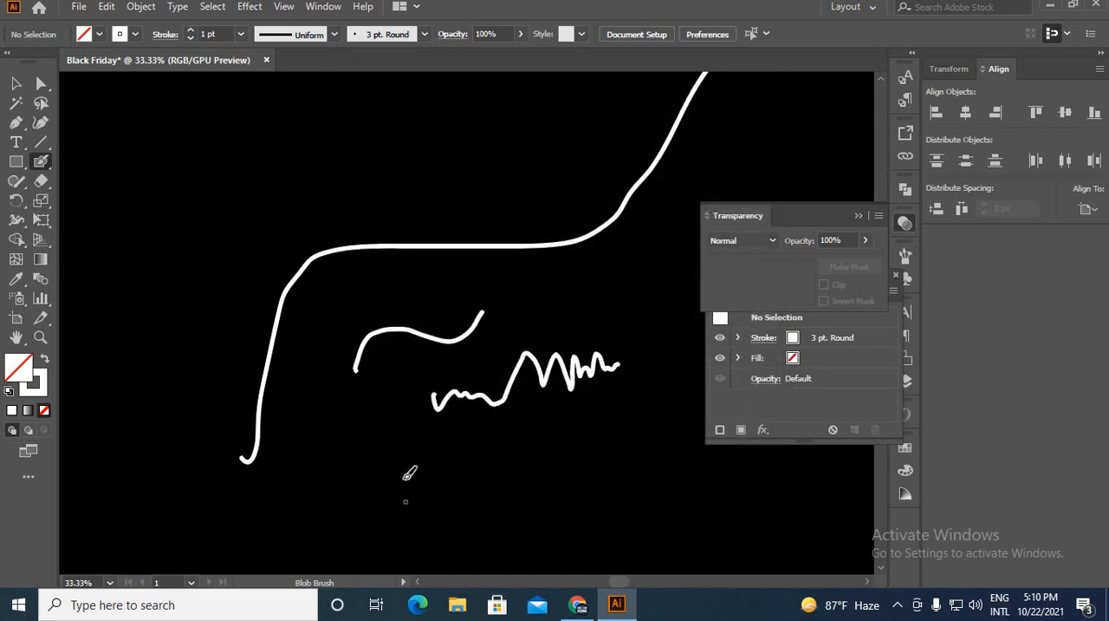
mouse_move(404, 501)
left_mouse_down()
mouse_move(416, 470)
mouse_move(474, 459)
left_mouse_up()
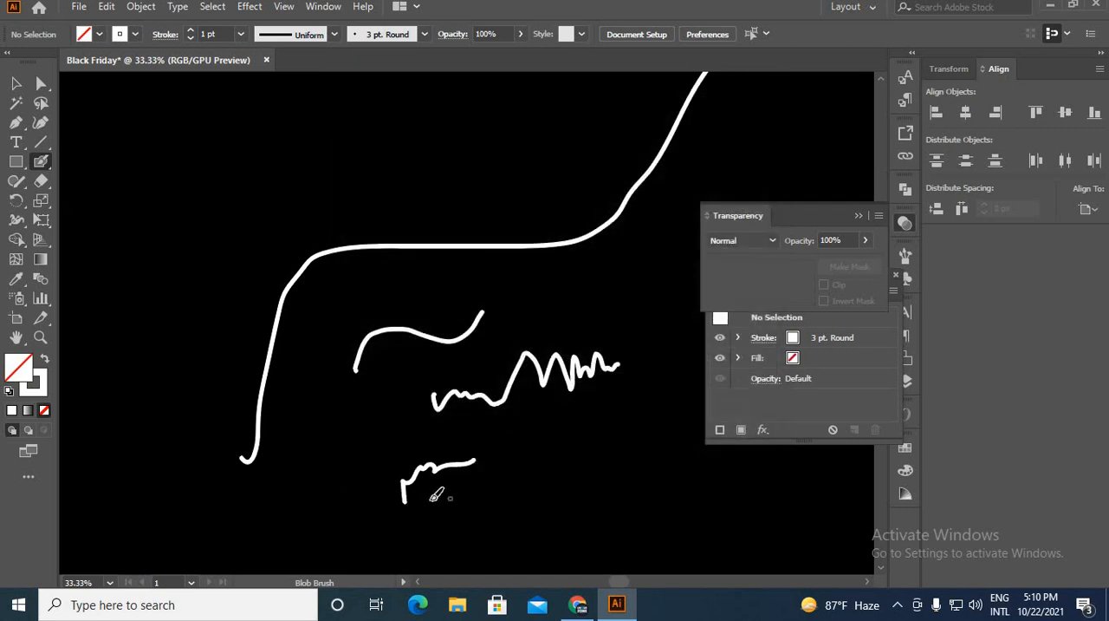
mouse_move(450, 516)
left_mouse_down()
mouse_move(599, 445)
mouse_move(661, 455)
mouse_move(696, 477)
mouse_move(748, 474)
mouse_move(772, 496)
left_mouse_up()
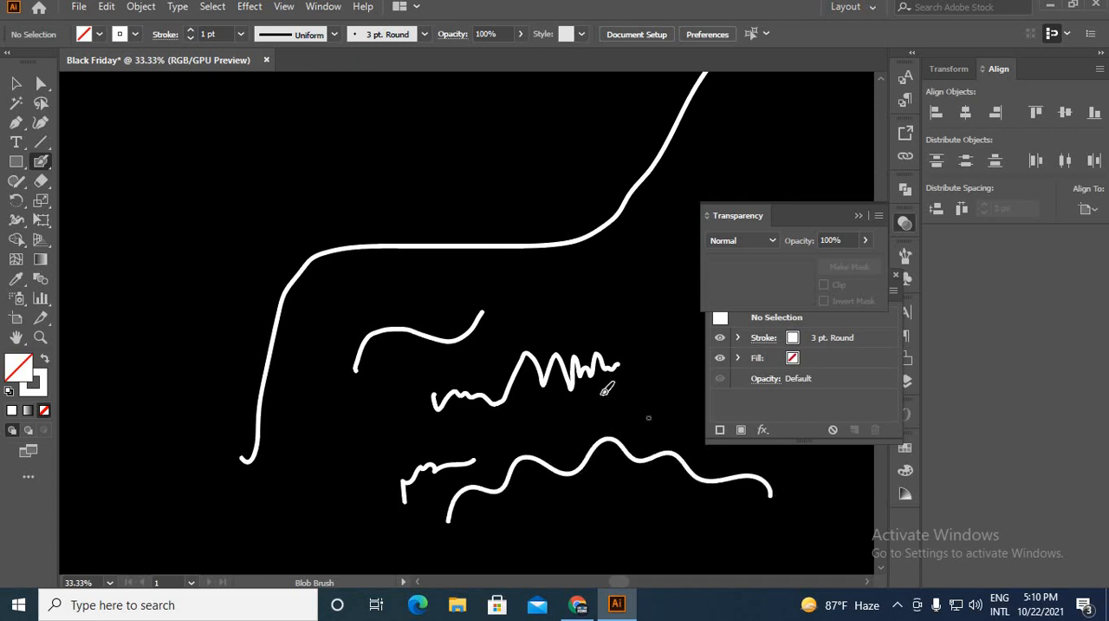
mouse_move(337, 299)
left_mouse_down()
mouse_move(374, 305)
mouse_move(388, 291)
mouse_move(418, 294)
mouse_move(426, 280)
mouse_move(454, 292)
mouse_move(472, 273)
mouse_move(509, 281)
left_mouse_up()
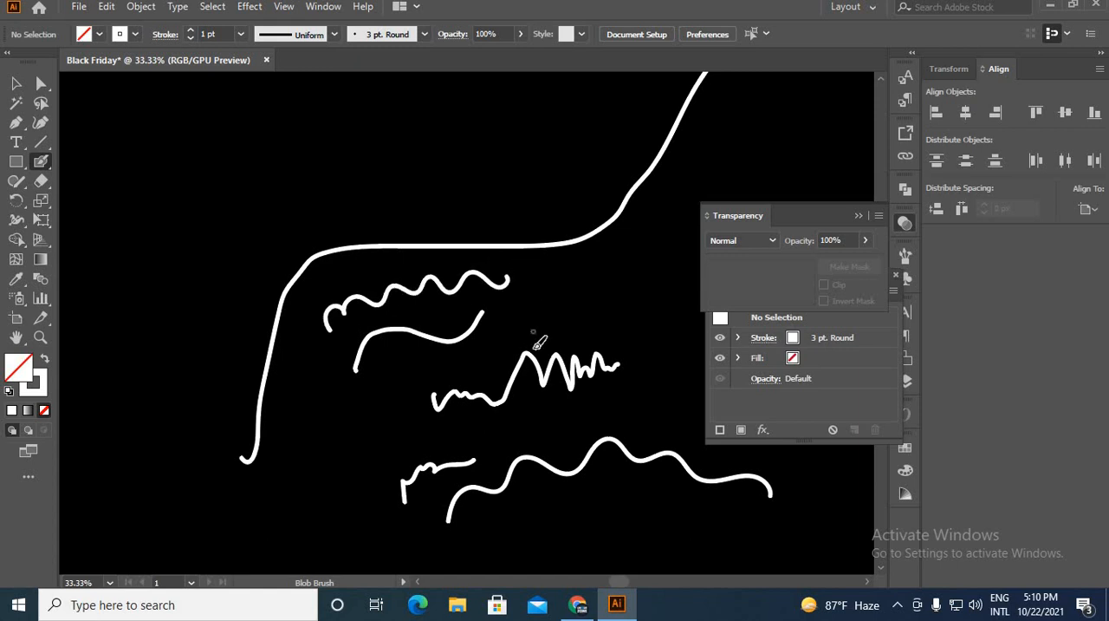
Set the Blob Brush fidelity one notch below the smoothest, and flatten and rotate its tip into a slanted calligraphic ellipse.
double_click(41, 163)
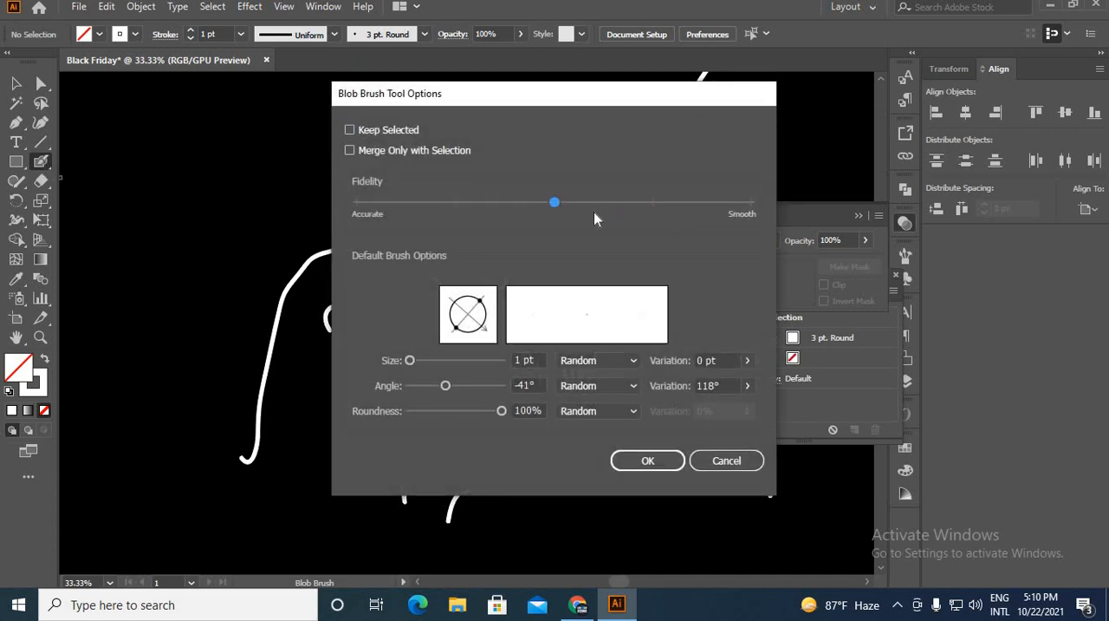
left_click_drag(595, 212, 663, 201)
mouse_move(488, 329)
left_mouse_down()
mouse_move(465, 295)
mouse_move(482, 299)
mouse_move(470, 320)
left_mouse_up()
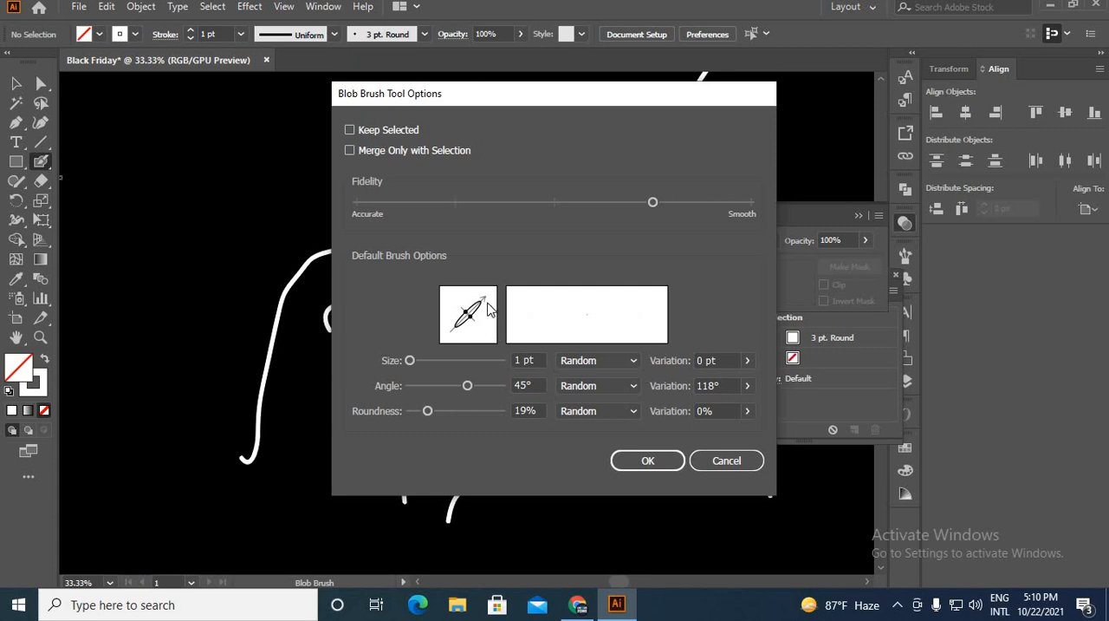
mouse_move(488, 308)
left_mouse_down()
mouse_move(470, 347)
mouse_move(488, 304)
mouse_move(479, 293)
mouse_move(453, 299)
mouse_move(451, 336)
mouse_move(481, 339)
mouse_move(488, 324)
left_mouse_up()
left_click(652, 461)
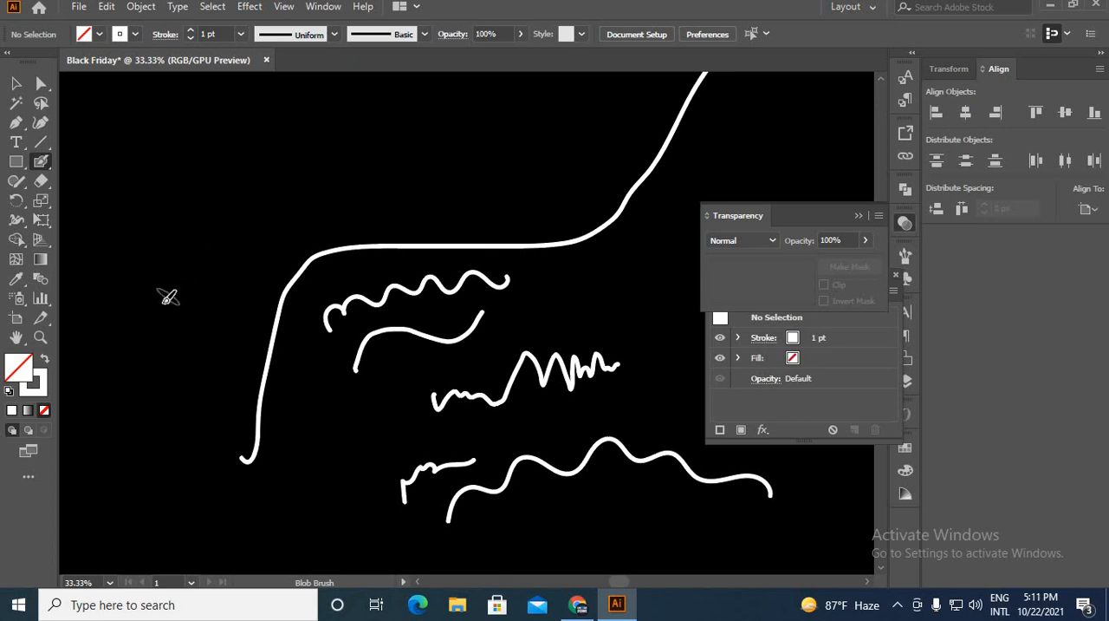
Paint a wavy calligraphic stroke of varying thickness above the existing strokes.
mouse_move(163, 310)
left_mouse_down()
mouse_move(245, 212)
mouse_move(274, 200)
mouse_move(312, 217)
mouse_move(334, 209)
mouse_move(361, 168)
mouse_move(386, 155)
mouse_move(407, 208)
mouse_move(491, 169)
left_mouse_up()
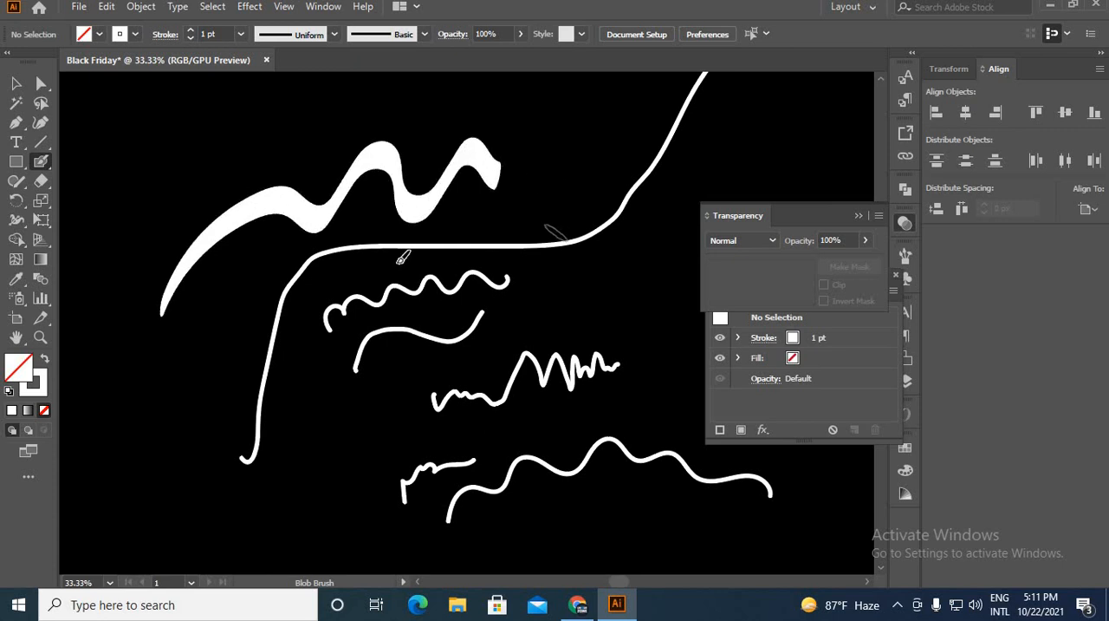
scroll(290, 257, "down", 3)
scroll(301, 328, "down", 3)
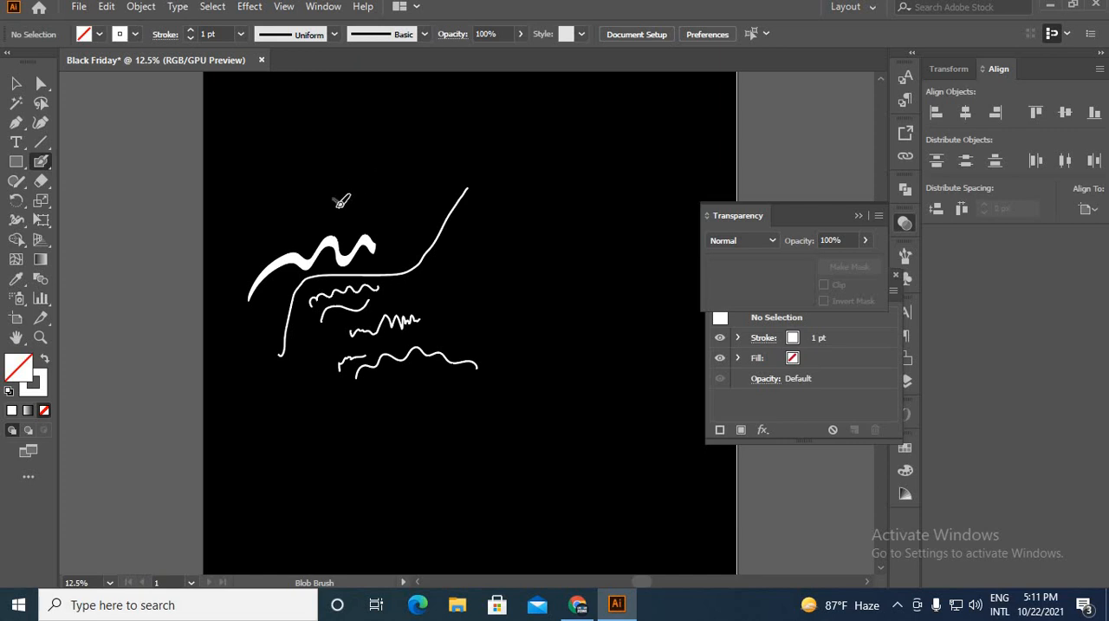
Paint a large letter N and three letter S shapes above and beside the existing strokes with the slanted calligraphic Blob Brush.
mouse_move(336, 208)
left_mouse_down()
mouse_move(332, 121)
mouse_move(396, 183)
left_mouse_up()
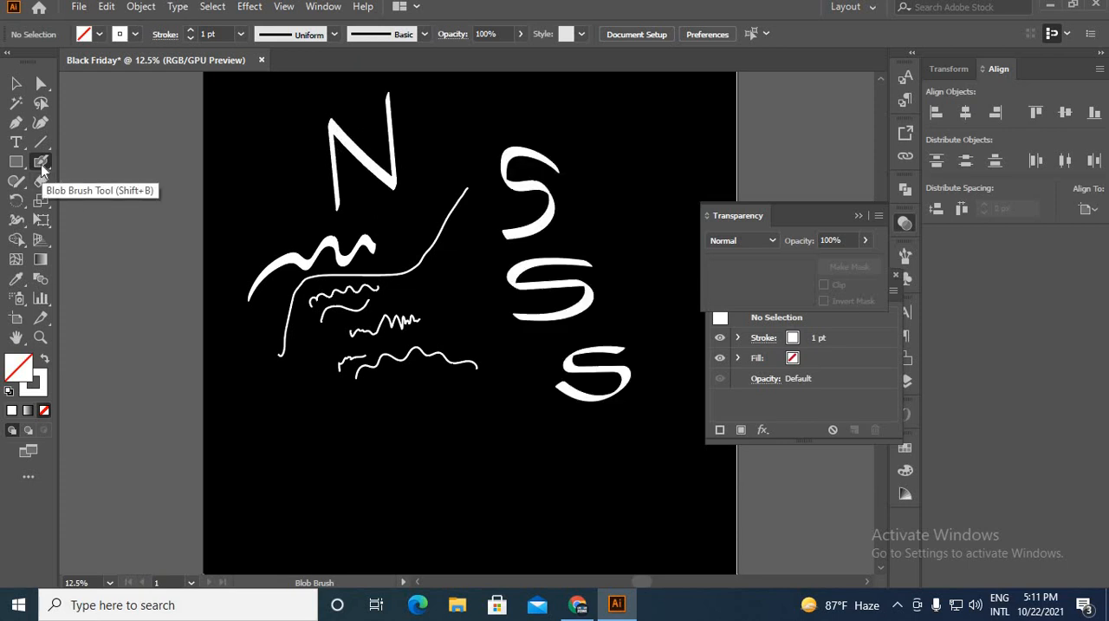
Set the Blob Brush tip to a -5° angle and 100% roundness, keeping its size at 88 pt.
double_click(41, 162)
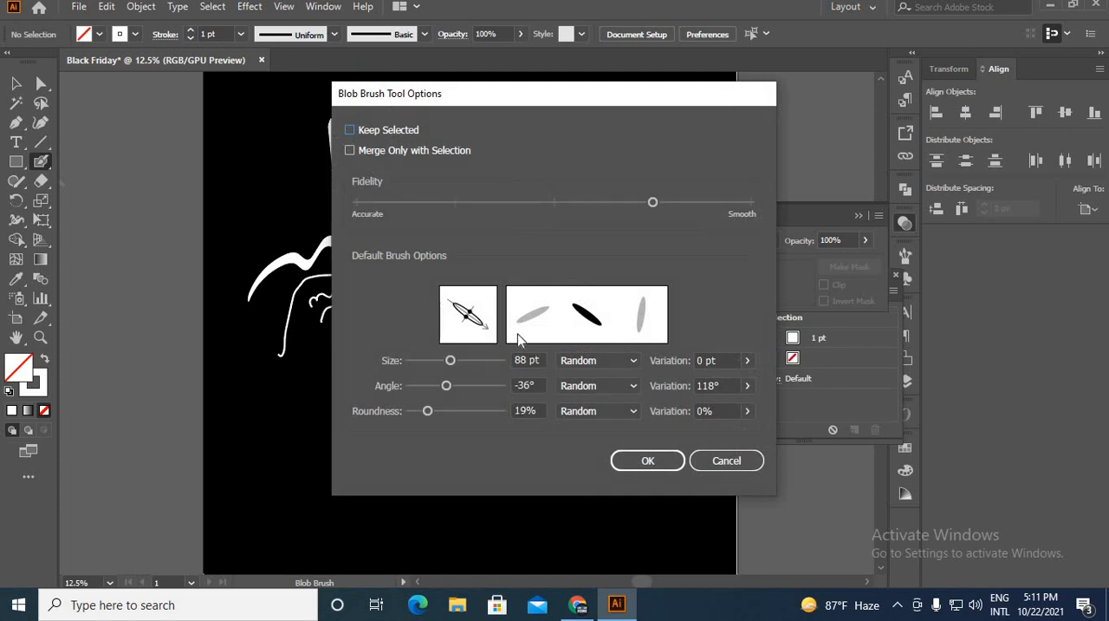
mouse_move(488, 331)
left_mouse_down()
mouse_move(457, 333)
mouse_move(446, 317)
mouse_move(470, 339)
mouse_move(501, 323)
left_mouse_up()
left_click_drag(428, 412, 534, 411)
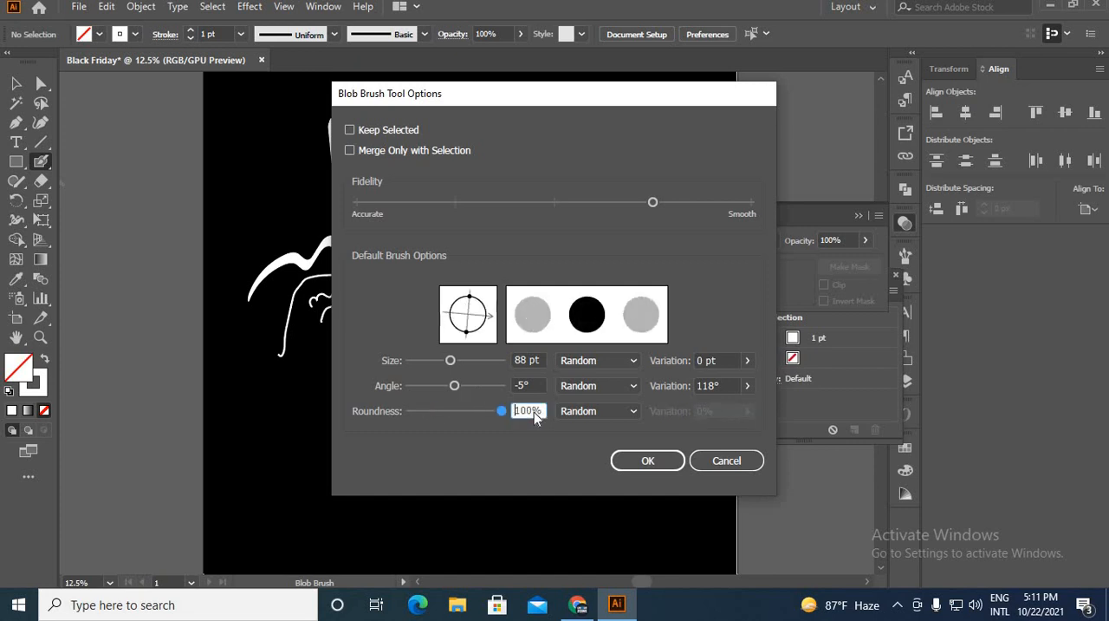
left_click(648, 459)
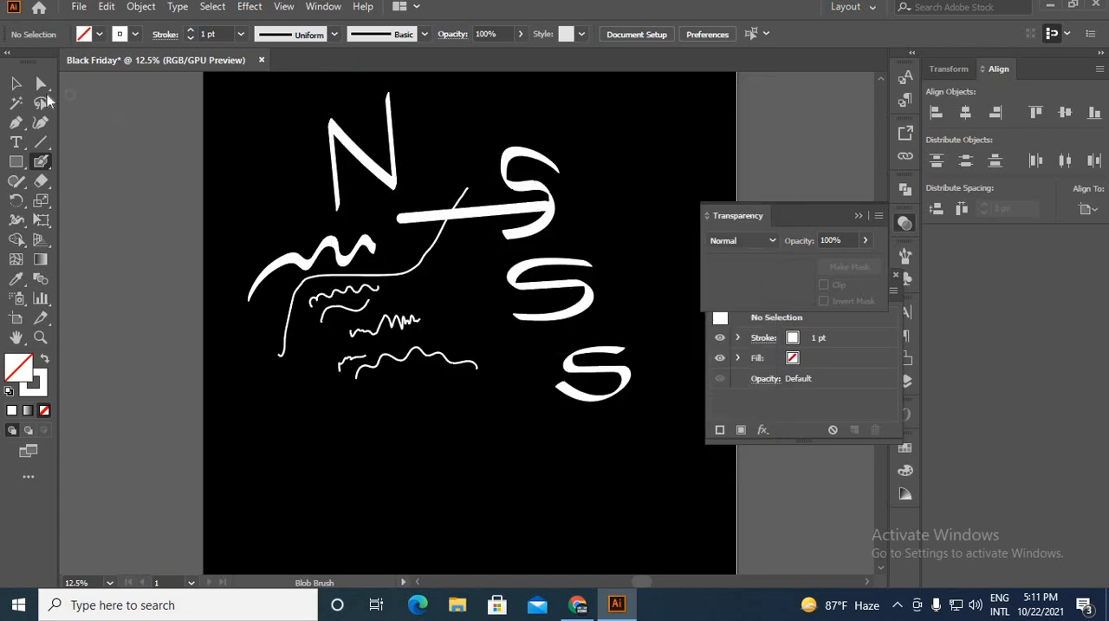
Select all white test strokes and letters on the black background and delete them.
left_click(17, 84)
left_click_drag(294, 152, 624, 445)
key("Delete")
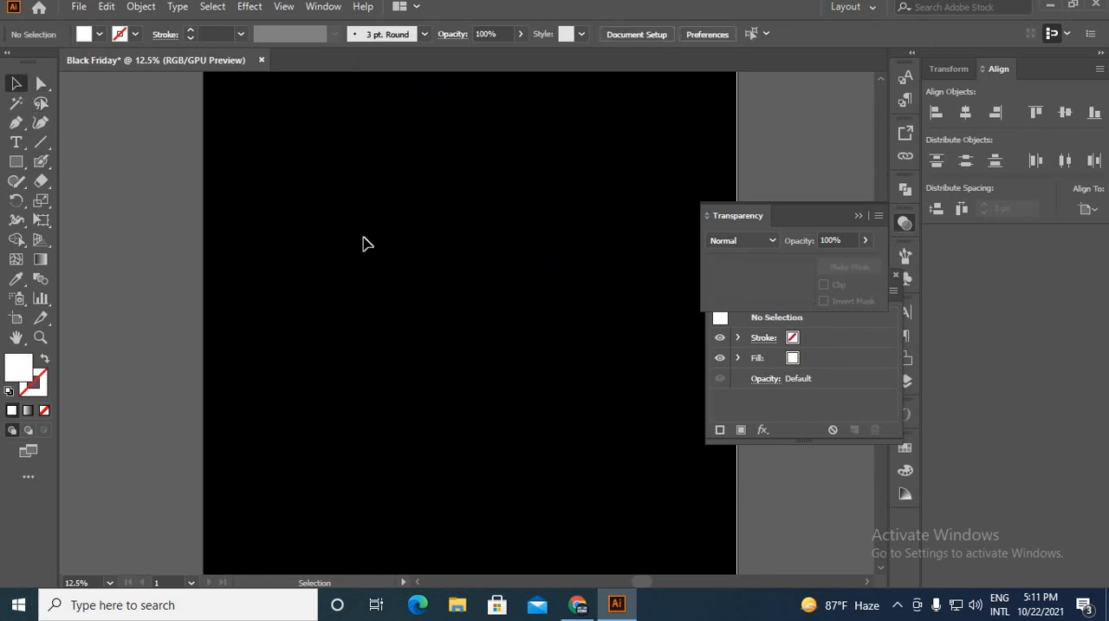
scroll(355, 236, "down", 1)
scroll(368, 241, "up", 1)
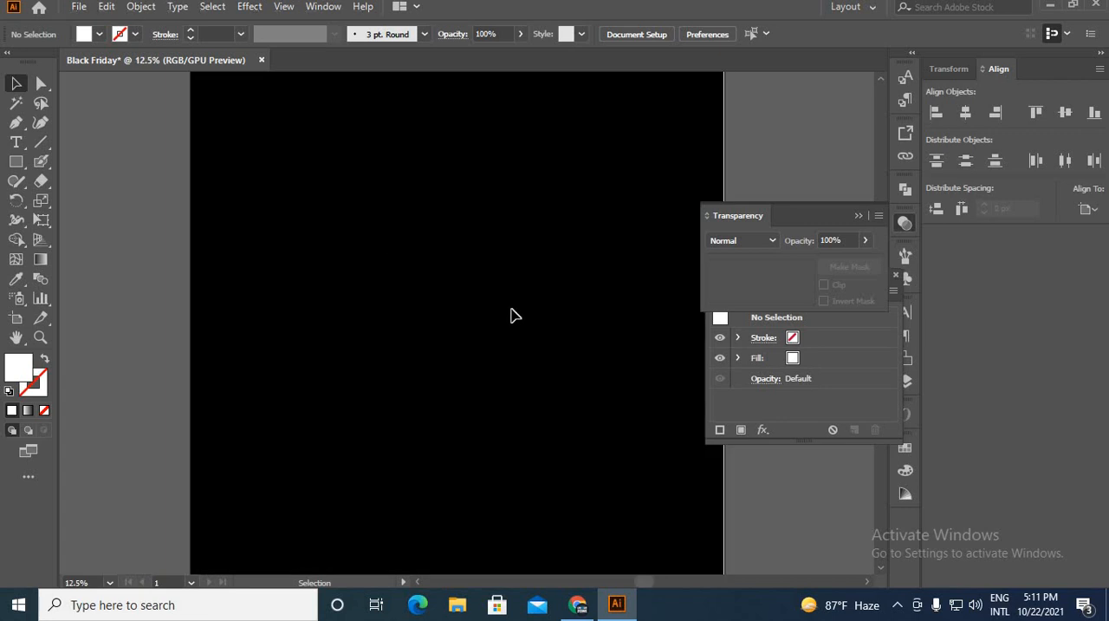
left_click(41, 161)
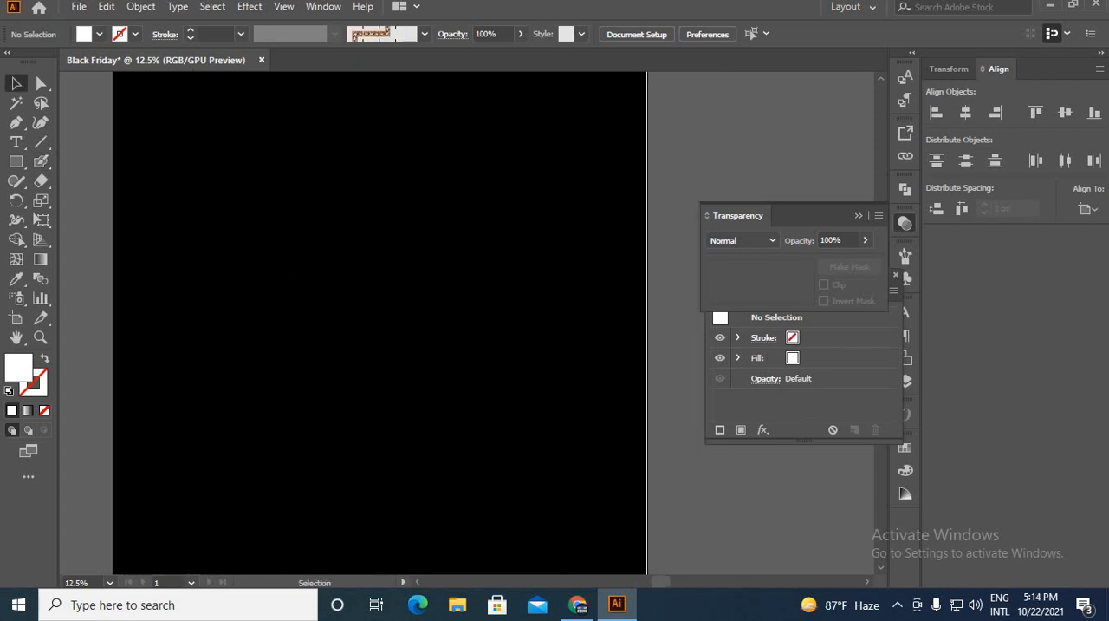
Show the rulers and place two horizontal guides across the artboard to bound the lettering height.
key("ctrl+r")
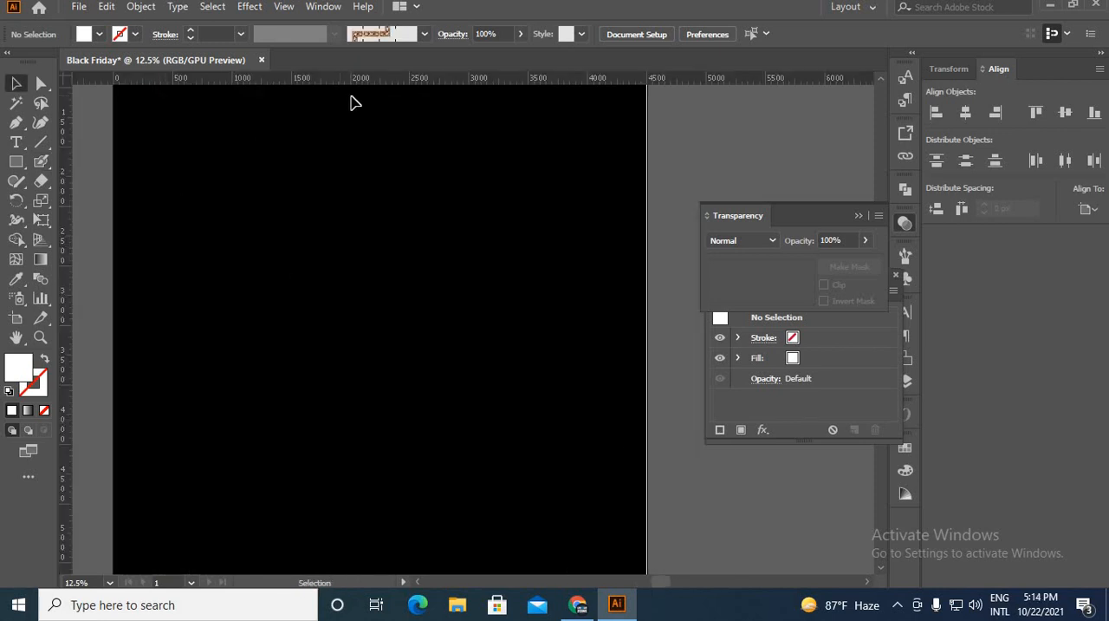
left_click_drag(362, 78, 361, 226)
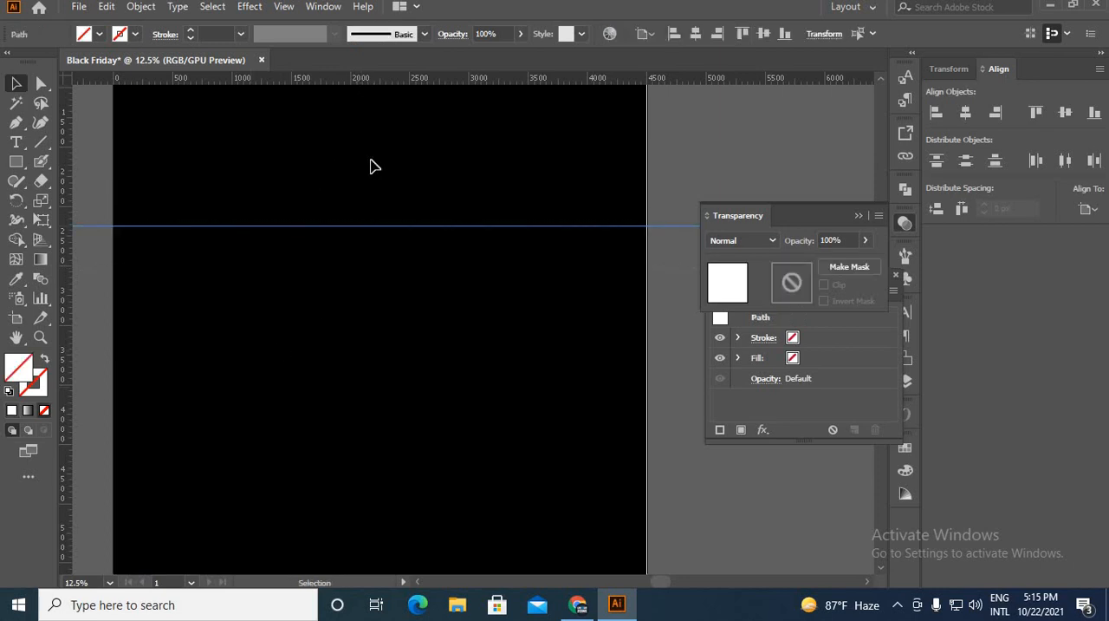
left_click_drag(375, 78, 382, 400)
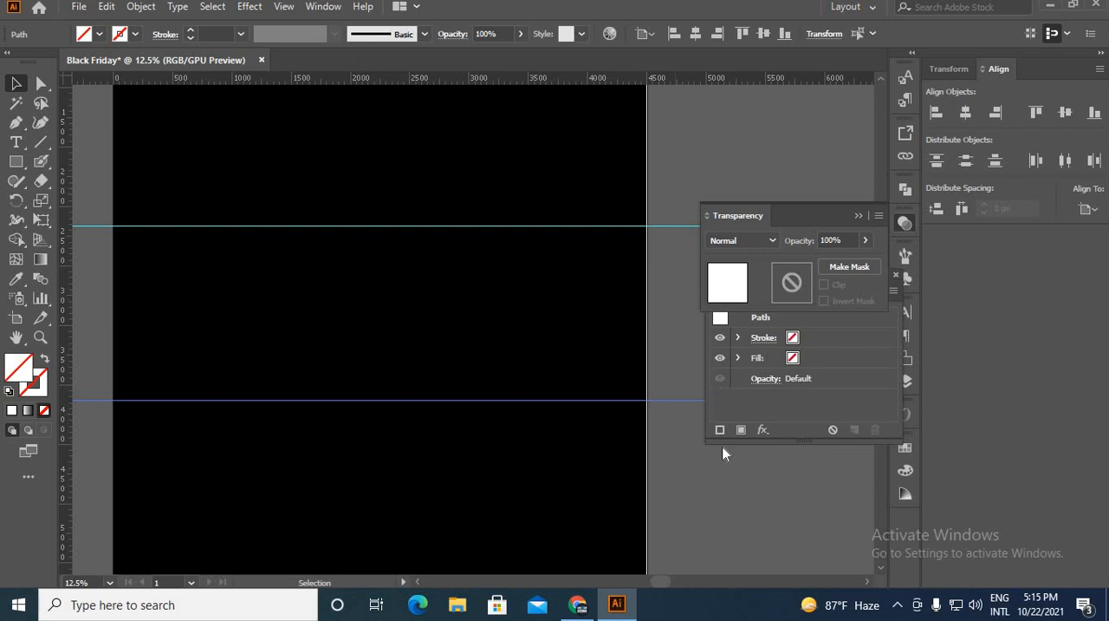
Select both horizontal guides, group them, centre them vertically on the artboard and deselect them.
key("ctrl+a")
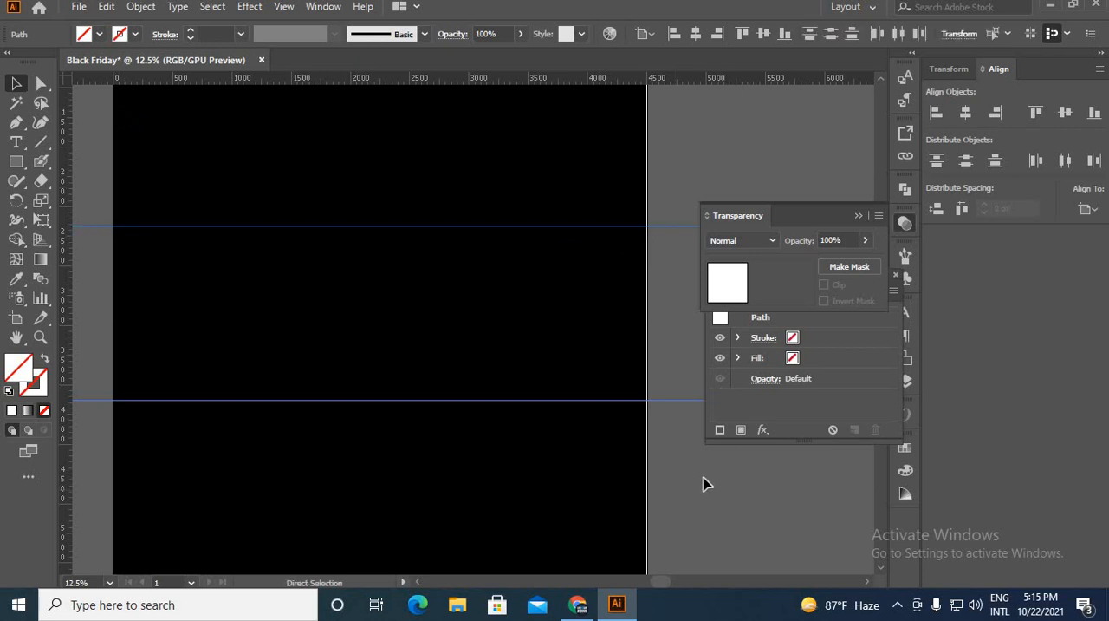
key("ctrl+g")
left_click(767, 36)
left_click(702, 165)
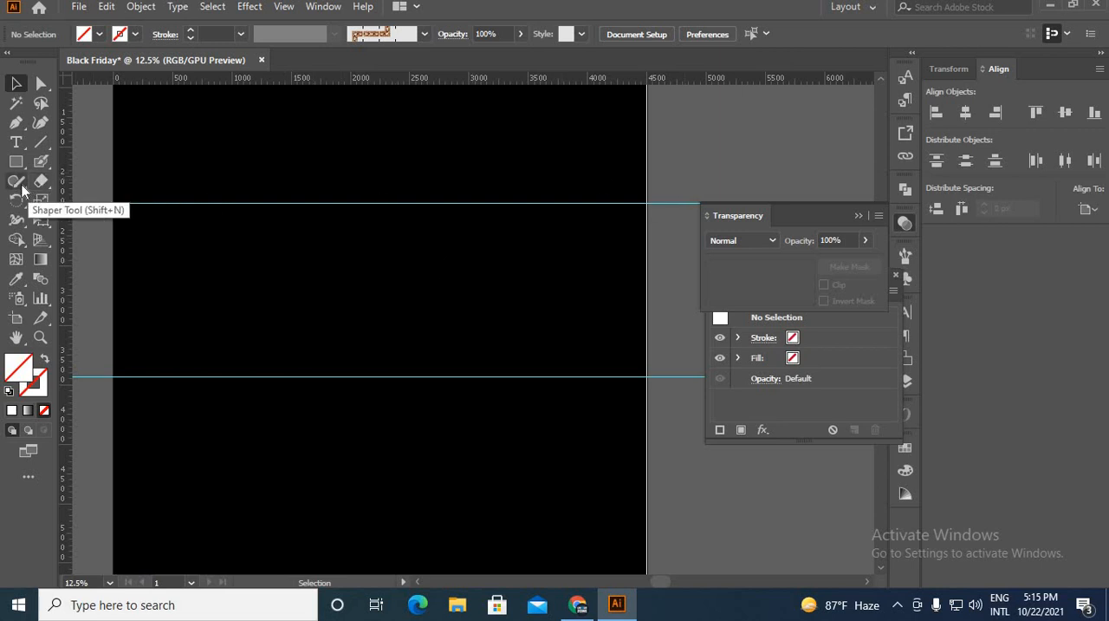
Paint the thick white stem of the letter B between the two guides with the Blob Brush.
left_click(41, 161)
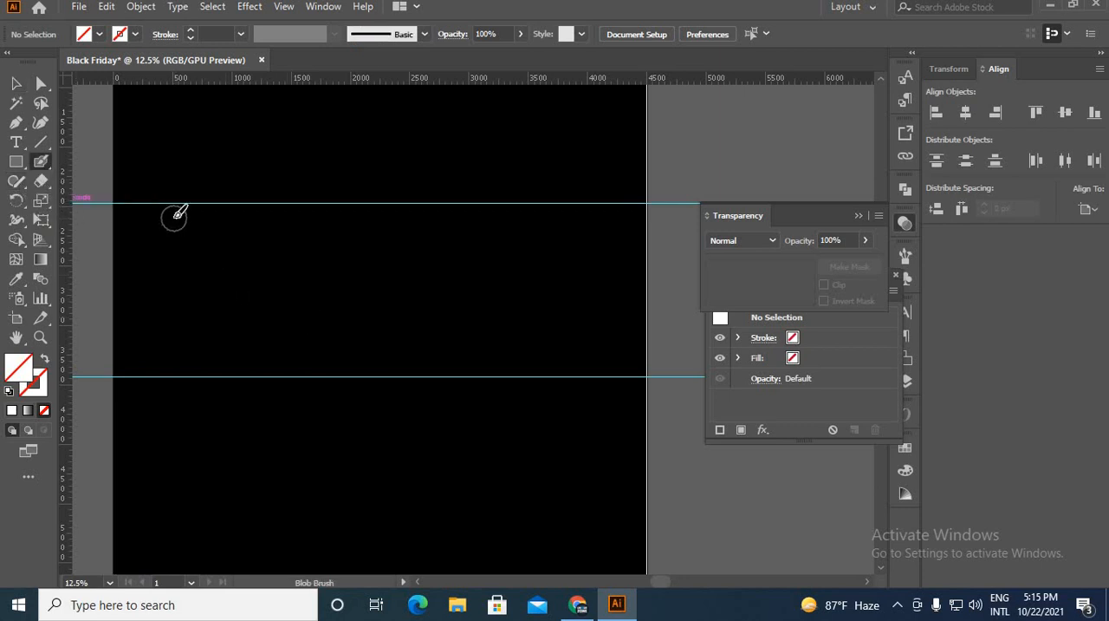
mouse_move(174, 217)
left_mouse_down()
mouse_move(178, 361)
mouse_move(178, 329)
left_mouse_up()
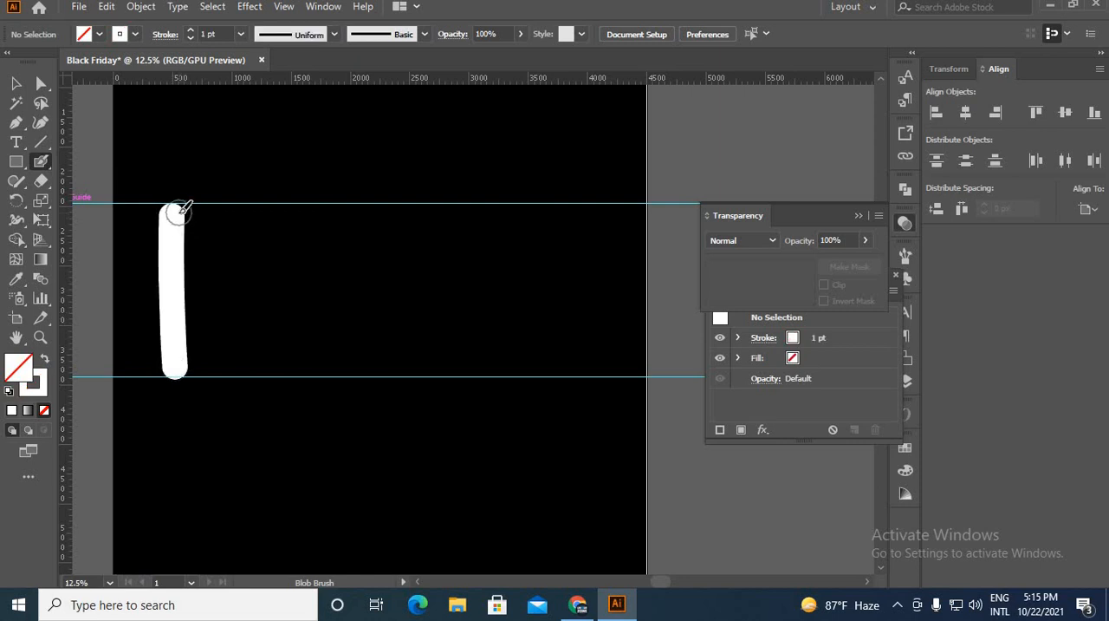
mouse_move(177, 214)
left_mouse_down()
mouse_move(240, 228)
mouse_move(248, 249)
mouse_move(232, 287)
mouse_move(180, 307)
mouse_move(242, 331)
mouse_move(243, 350)
mouse_move(182, 360)
left_mouse_up()
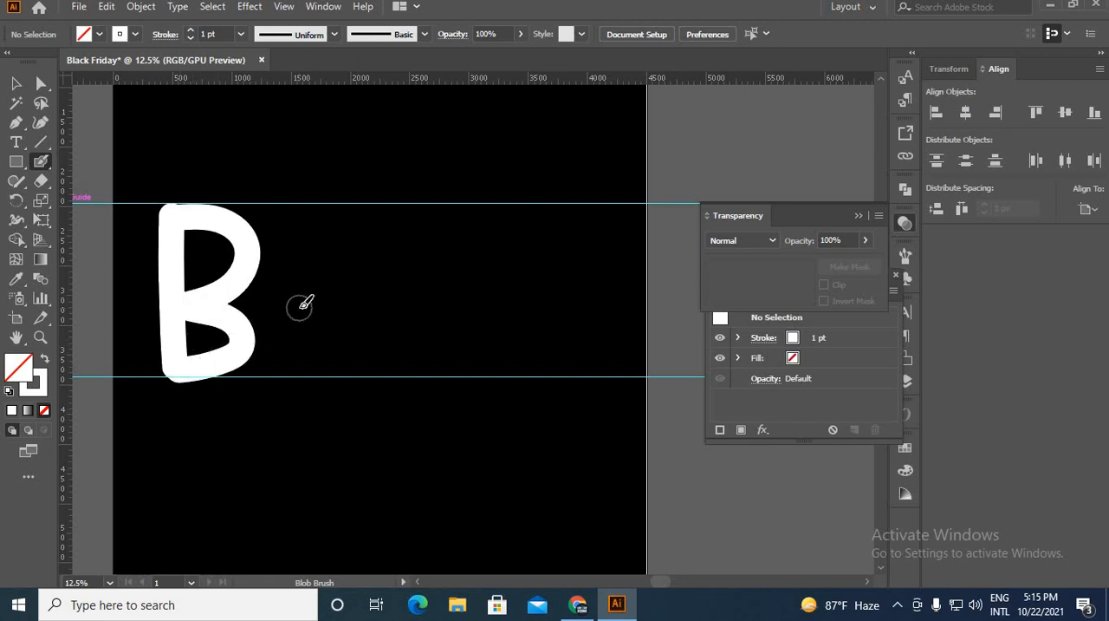
key("ctrl+z")
key("ctrl+z")
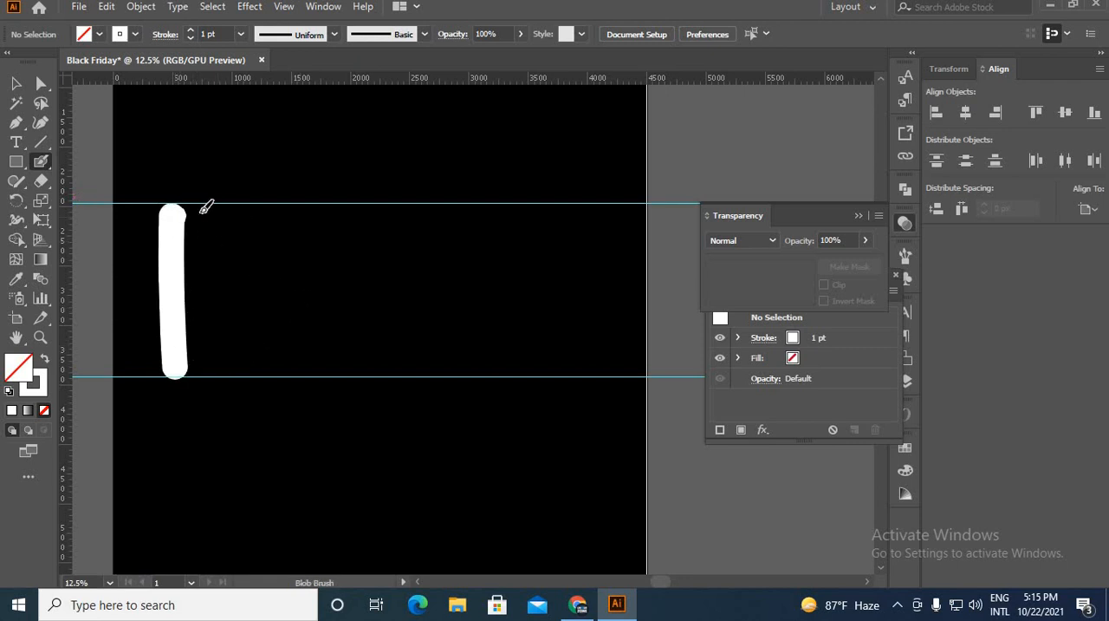
mouse_move(205, 208)
left_mouse_down()
mouse_move(247, 217)
mouse_move(252, 247)
mouse_move(208, 283)
mouse_move(184, 278)
mouse_move(243, 307)
mouse_move(242, 337)
mouse_move(219, 361)
mouse_move(191, 364)
mouse_move(166, 322)
left_mouse_up()
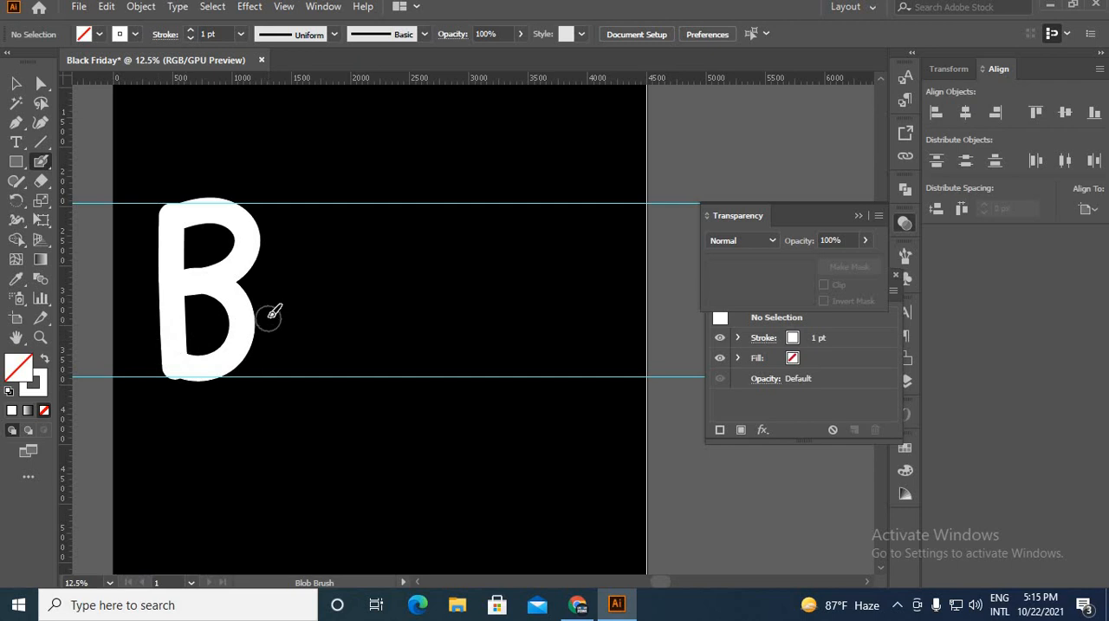
key("ctrl+z")
key("ctrl+z")
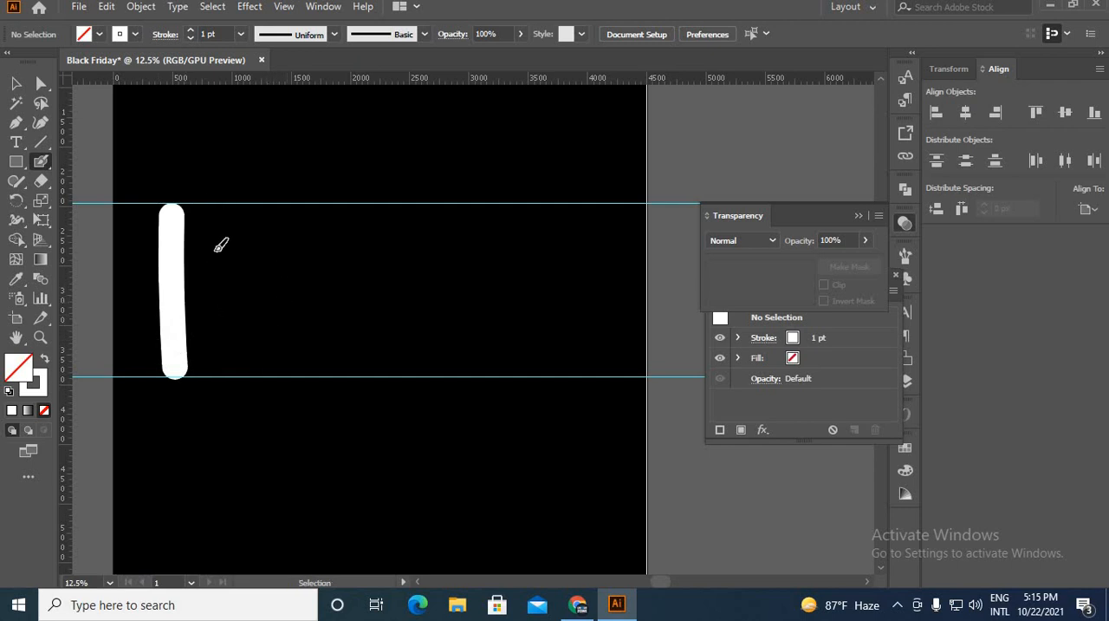
Paint the two bowls of the B, followed by the letters L and A, at full height between the guides.
mouse_move(176, 211)
left_mouse_down()
mouse_move(250, 216)
mouse_move(262, 232)
mouse_move(264, 277)
mouse_move(181, 293)
mouse_move(245, 297)
mouse_move(269, 340)
mouse_move(222, 369)
mouse_move(186, 371)
mouse_move(158, 345)
left_mouse_up()
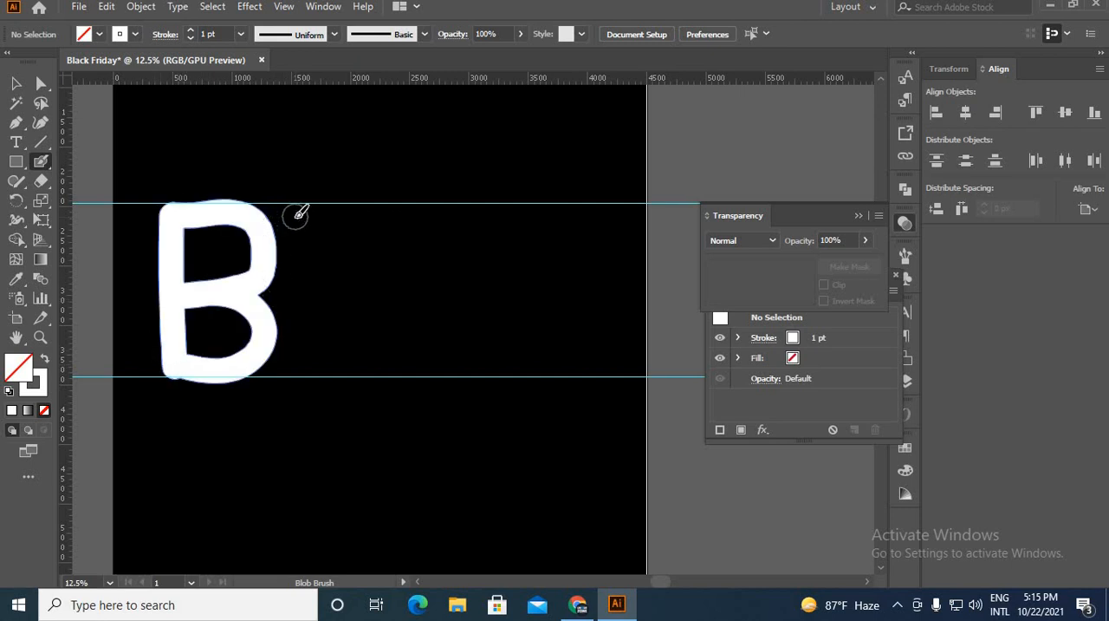
mouse_move(296, 212)
left_mouse_down()
mouse_move(298, 365)
mouse_move(355, 363)
left_mouse_up()
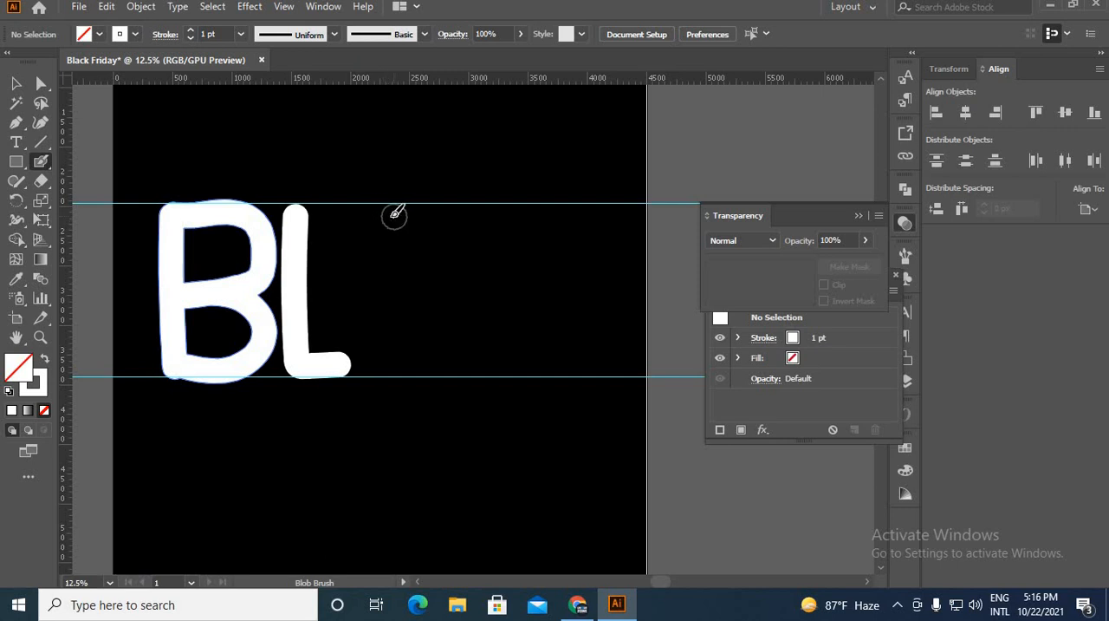
left_click_drag(387, 221, 373, 368)
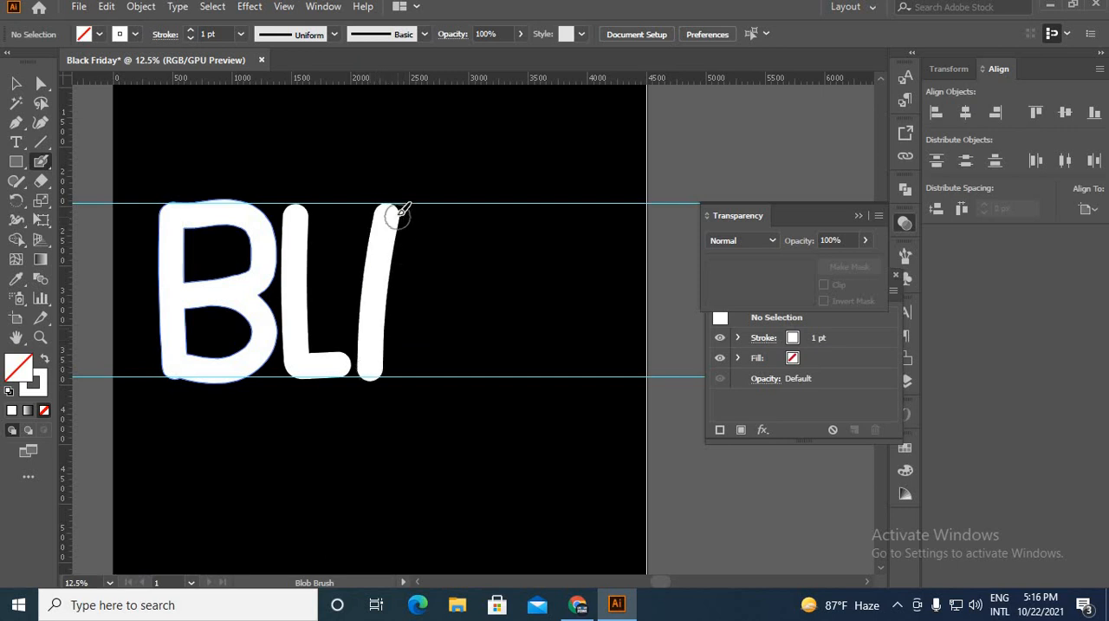
left_click_drag(392, 214, 440, 364)
left_click_drag(376, 321, 448, 309)
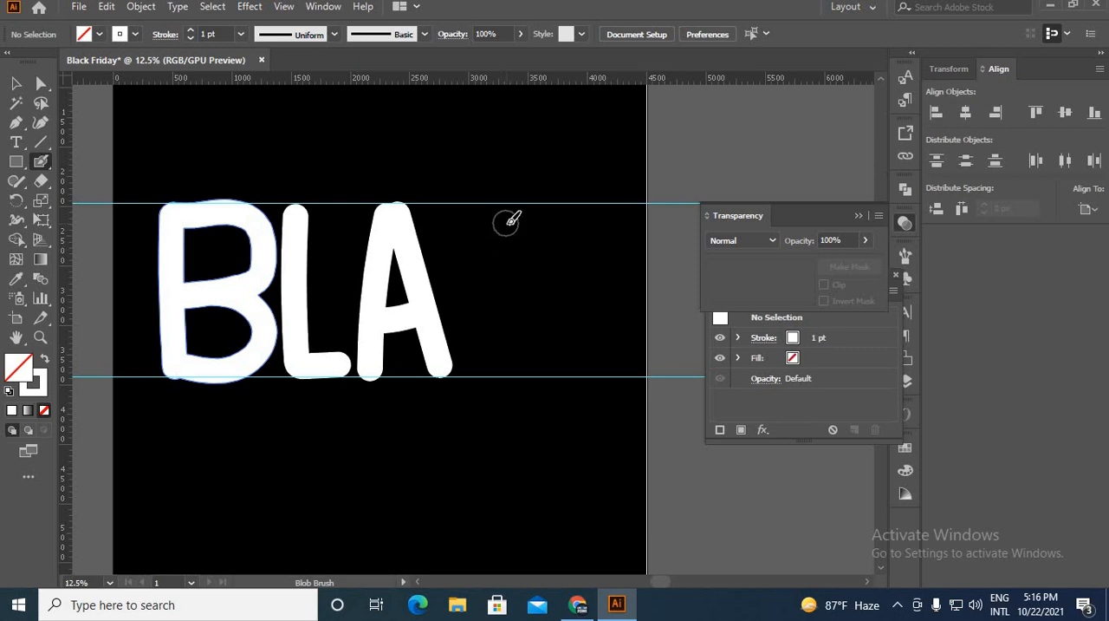
mouse_move(508, 222)
left_mouse_down()
mouse_move(468, 222)
mouse_move(459, 255)
mouse_move(475, 353)
mouse_move(498, 367)
mouse_move(518, 337)
mouse_move(525, 351)
mouse_move(538, 317)
mouse_move(525, 305)
left_mouse_up()
key("ctrl+z")
key("ctrl+shift+z")
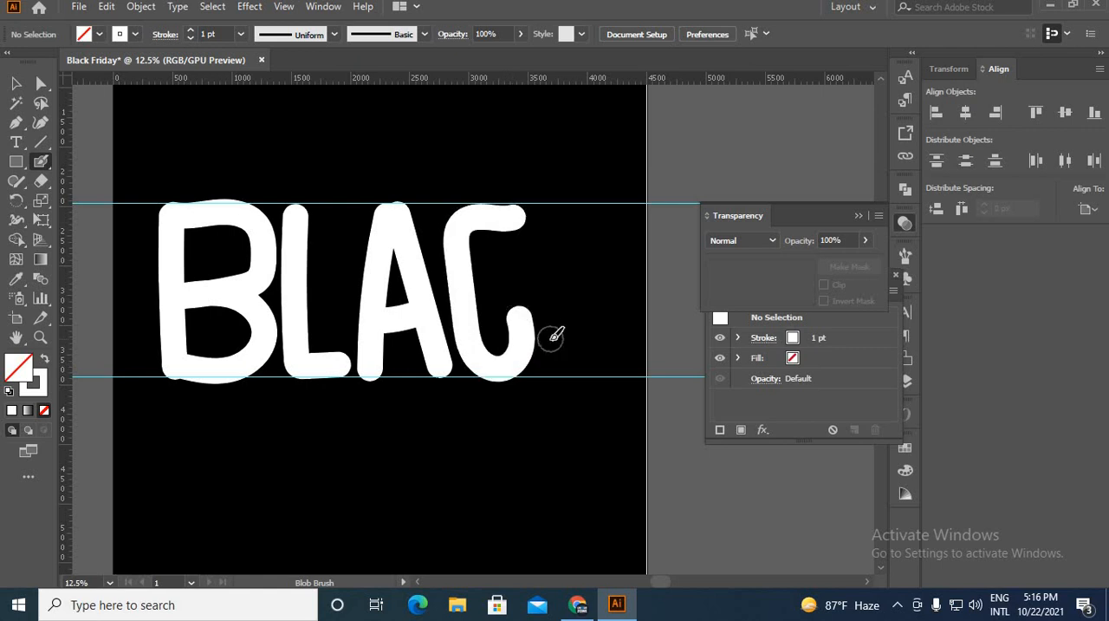
key("ctrl+z")
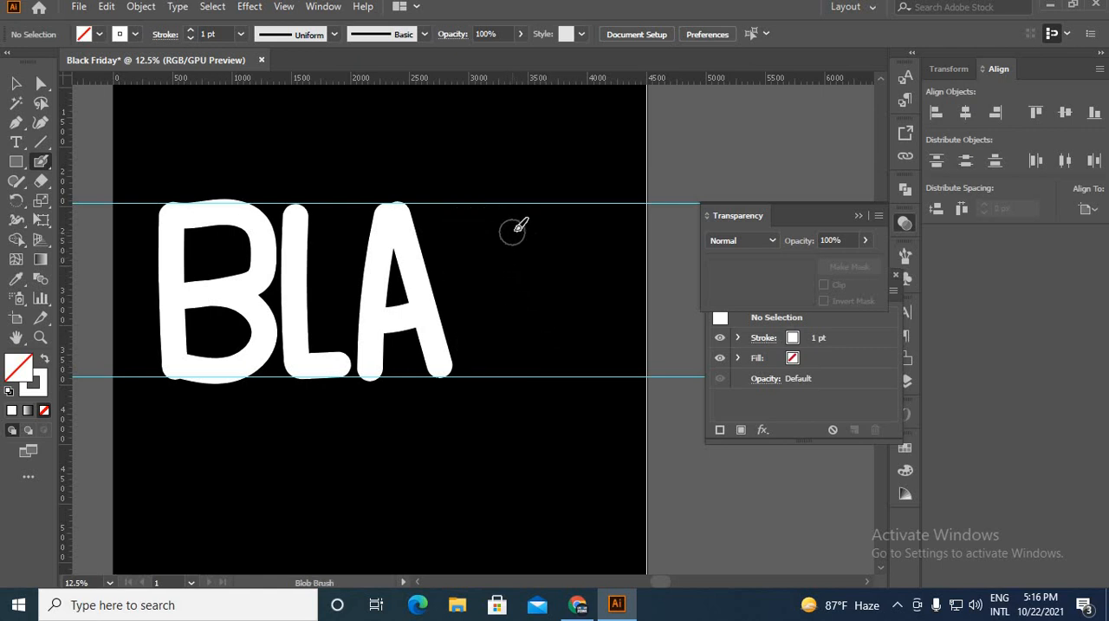
Paint a C with curled ends and a K with an upward-curling leg to complete the word BLACK.
mouse_move(523, 229)
left_mouse_down()
mouse_move(518, 208)
mouse_move(468, 213)
mouse_move(474, 347)
mouse_move(531, 362)
mouse_move(548, 306)
left_mouse_up()
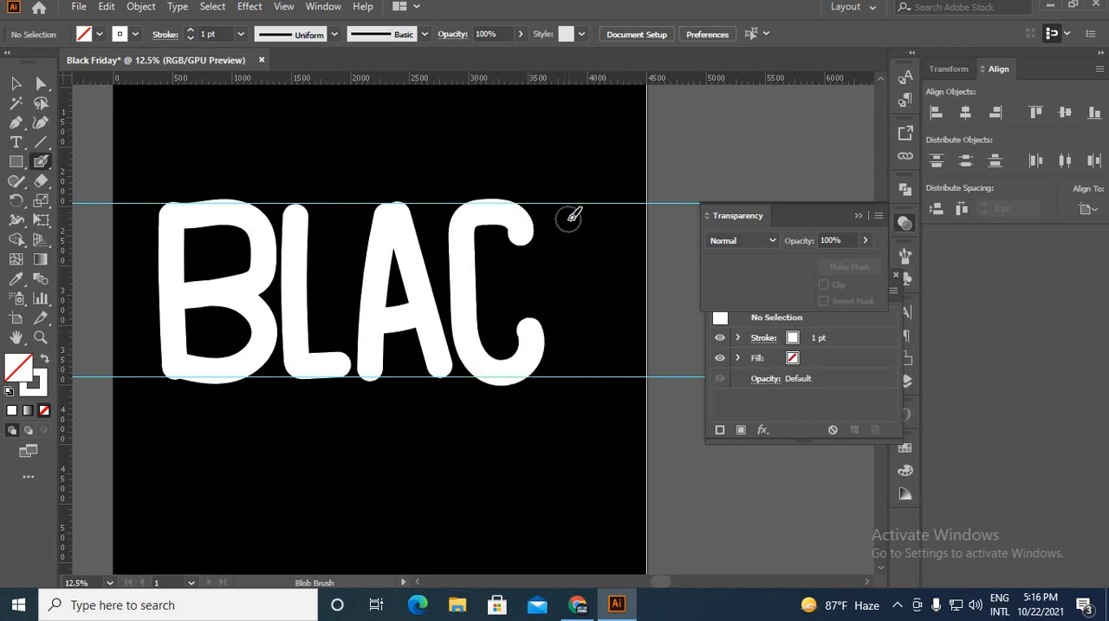
mouse_move(572, 217)
left_mouse_down()
mouse_move(579, 293)
mouse_move(663, 360)
mouse_move(677, 348)
mouse_move(682, 304)
left_mouse_up()
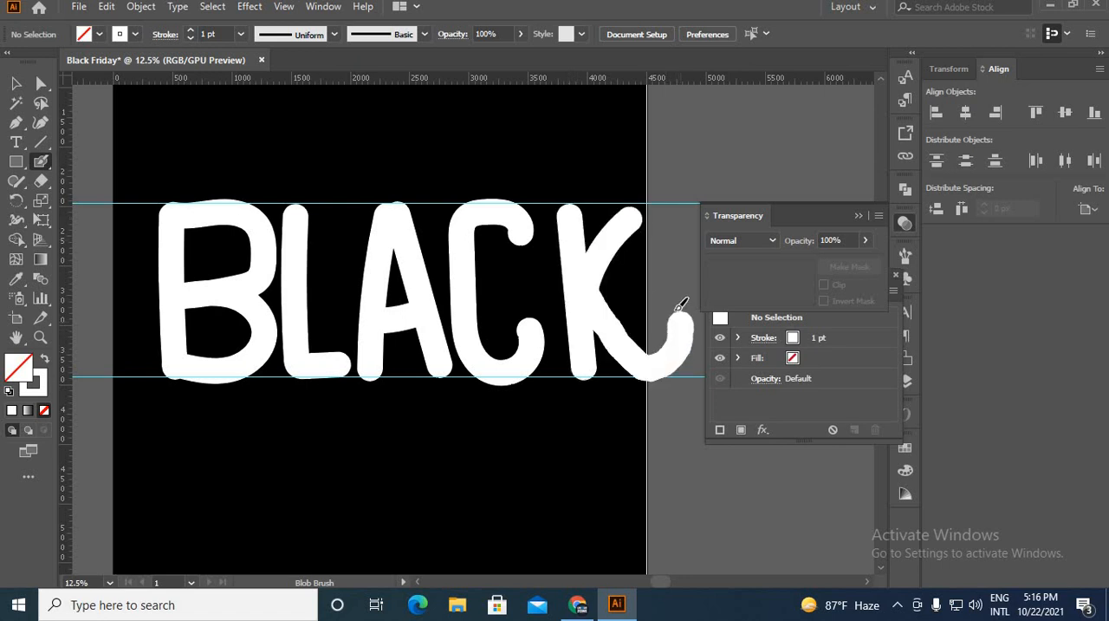
Select the BLACK lettering, scale it down to roughly a third of its size and move it above the upper guide.
key("v")
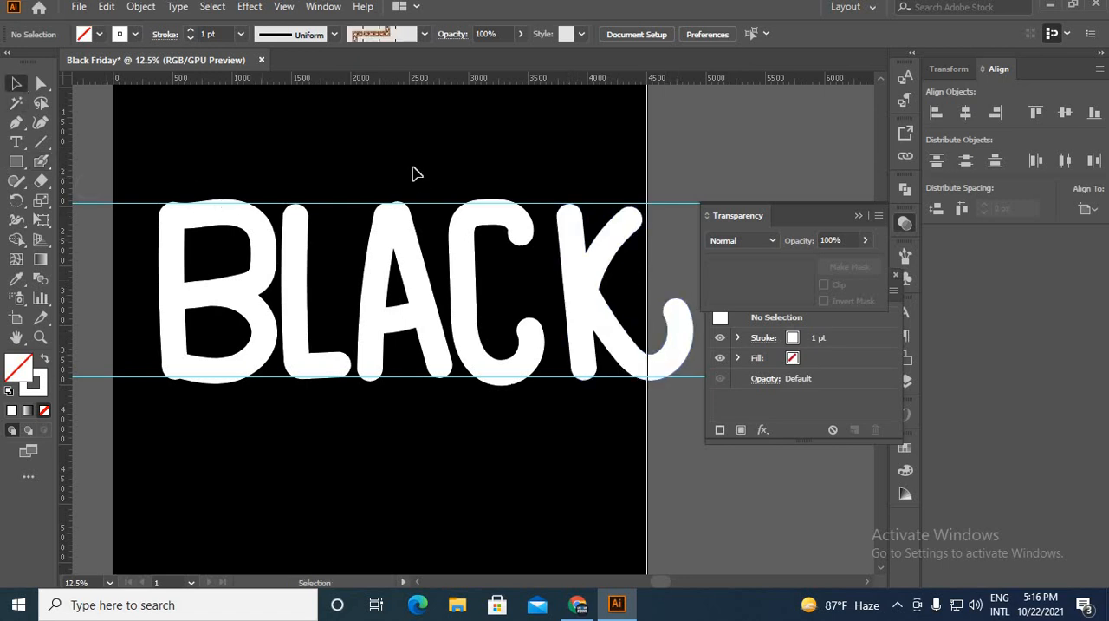
mouse_move(145, 247)
left_mouse_down()
mouse_move(697, 353)
mouse_move(704, 393)
mouse_move(674, 372)
mouse_move(515, 377)
mouse_move(512, 413)
left_mouse_up()
left_click(512, 413)
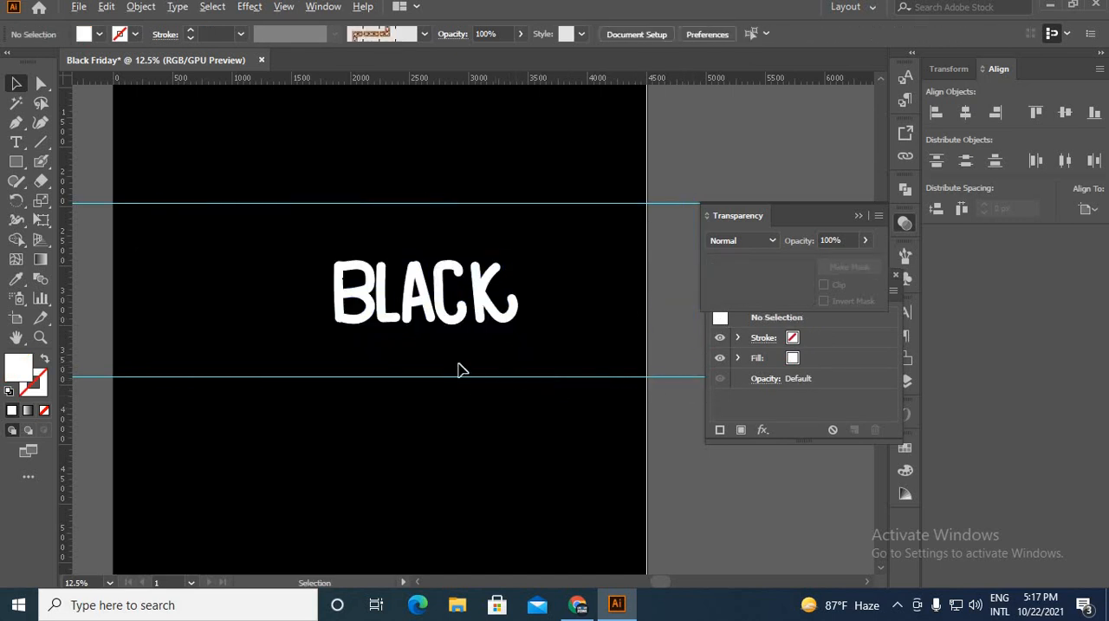
scroll(450, 359, "up", 1)
scroll(363, 343, "down", 1)
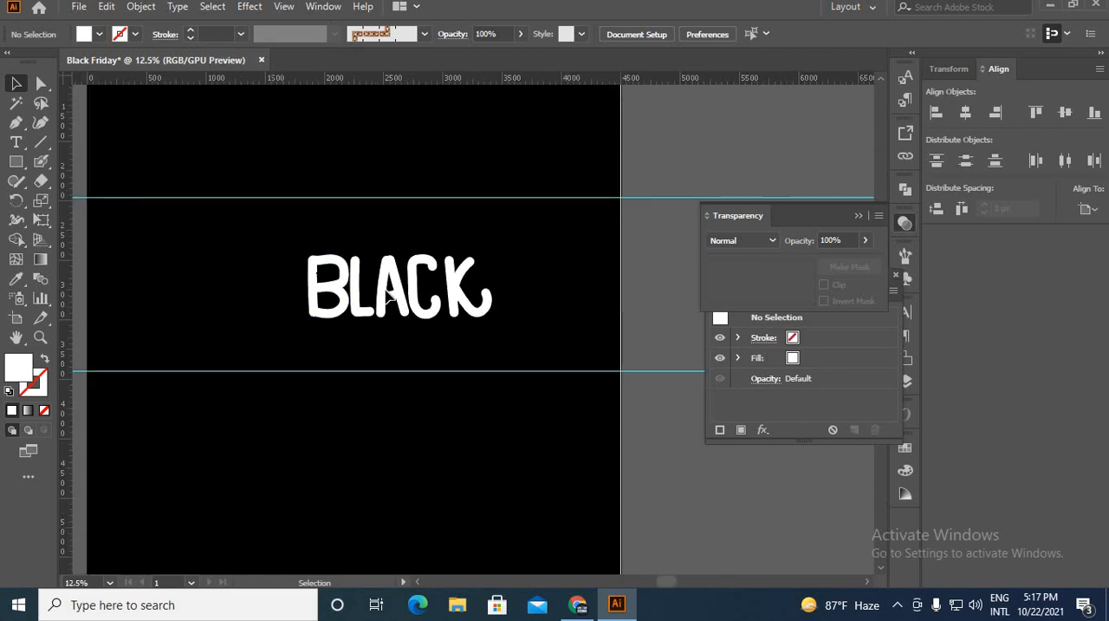
left_click(415, 318)
left_click_drag(412, 286, 405, 150)
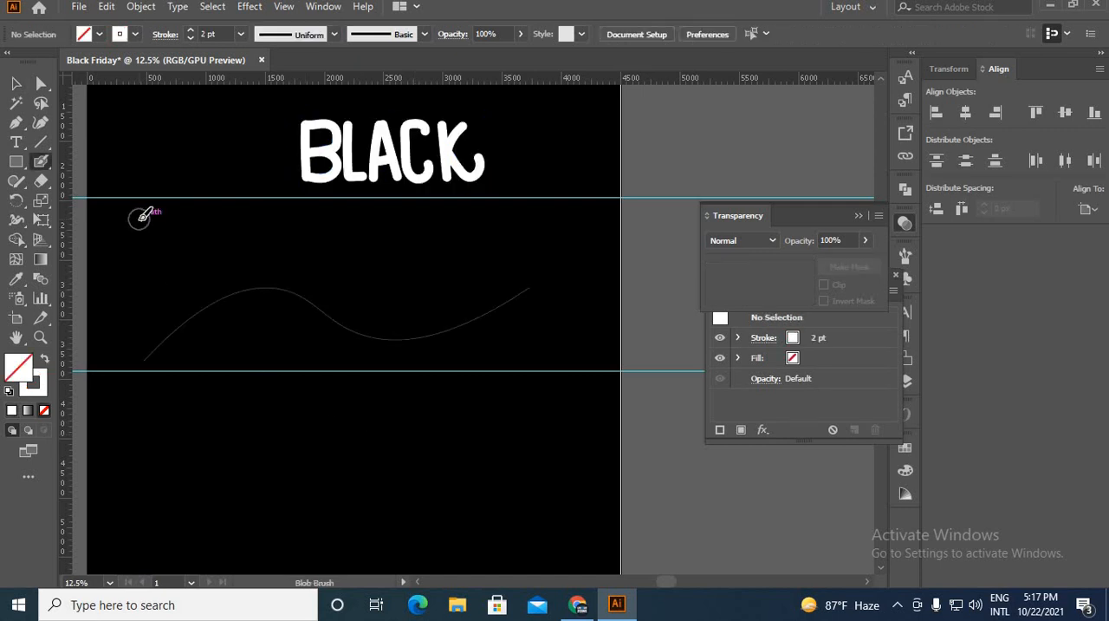
Paint a tall F, a shorter R and a dotted i below BLACK, fitting the R and i above the wavy guide line.
left_click_drag(141, 205, 141, 343)
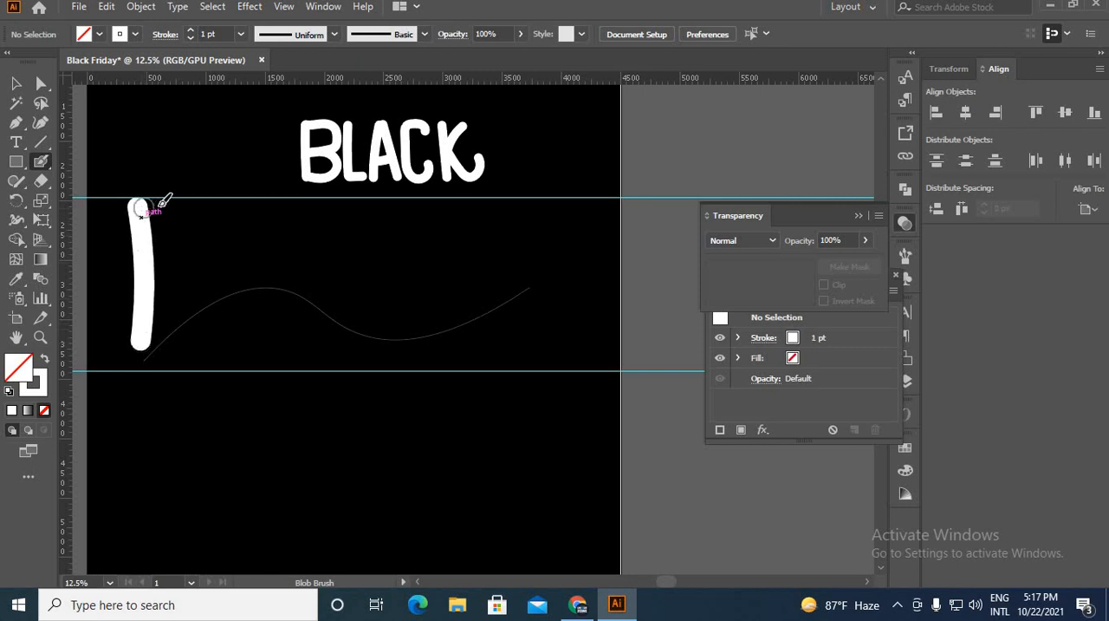
left_click_drag(141, 207, 215, 205)
left_click_drag(153, 256, 177, 260)
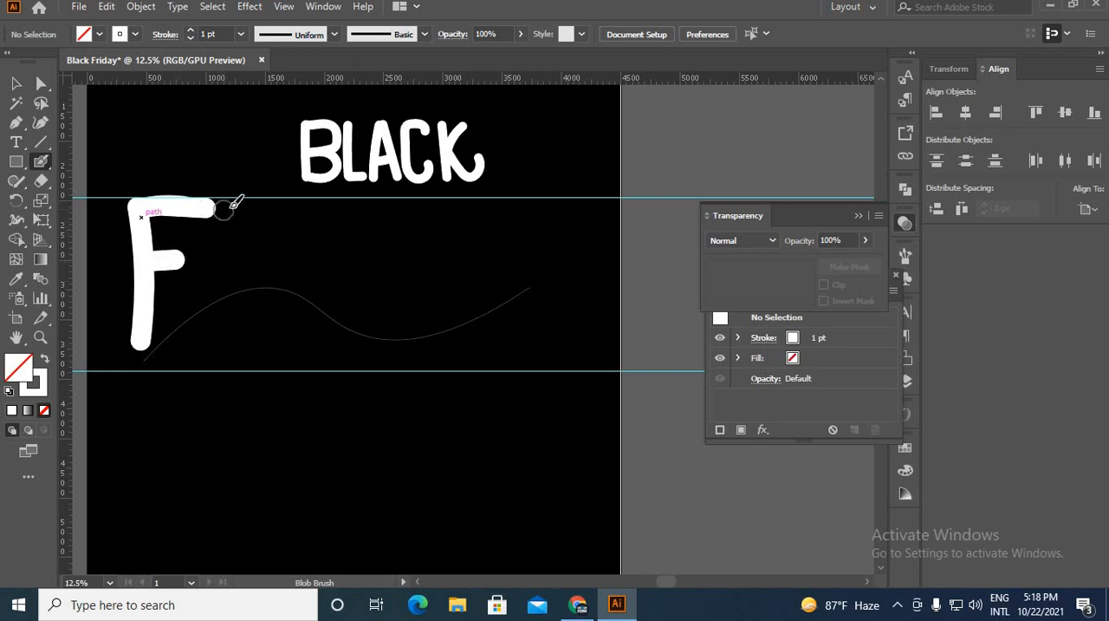
mouse_move(230, 205)
left_mouse_down()
mouse_move(229, 292)
mouse_move(238, 201)
mouse_move(260, 194)
mouse_move(274, 219)
mouse_move(267, 246)
mouse_move(245, 253)
left_mouse_up()
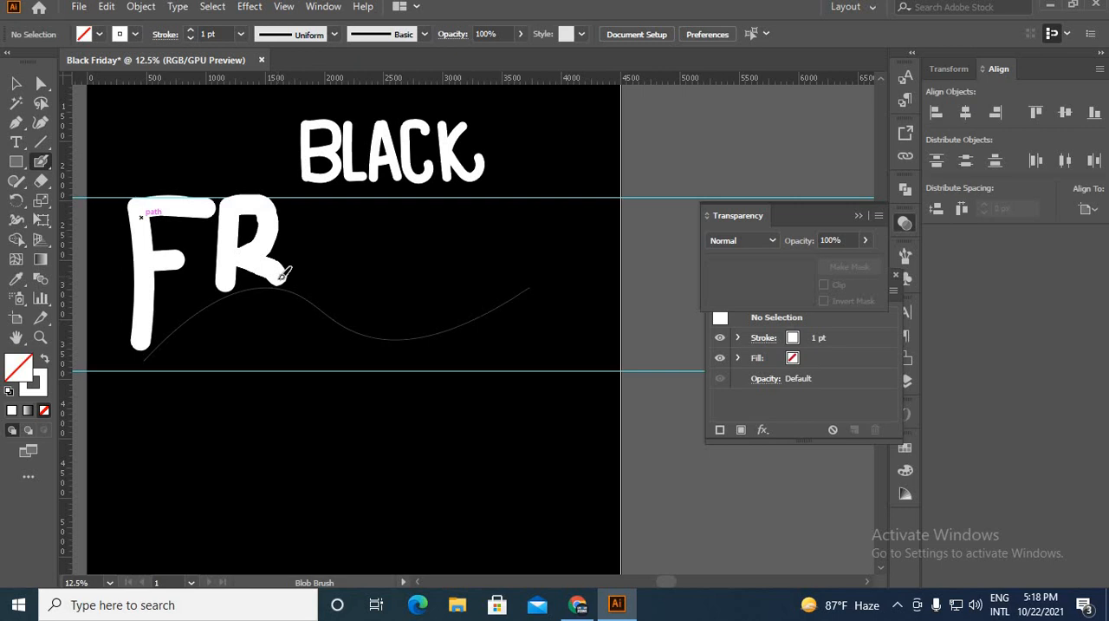
left_click_drag(319, 224, 319, 298)
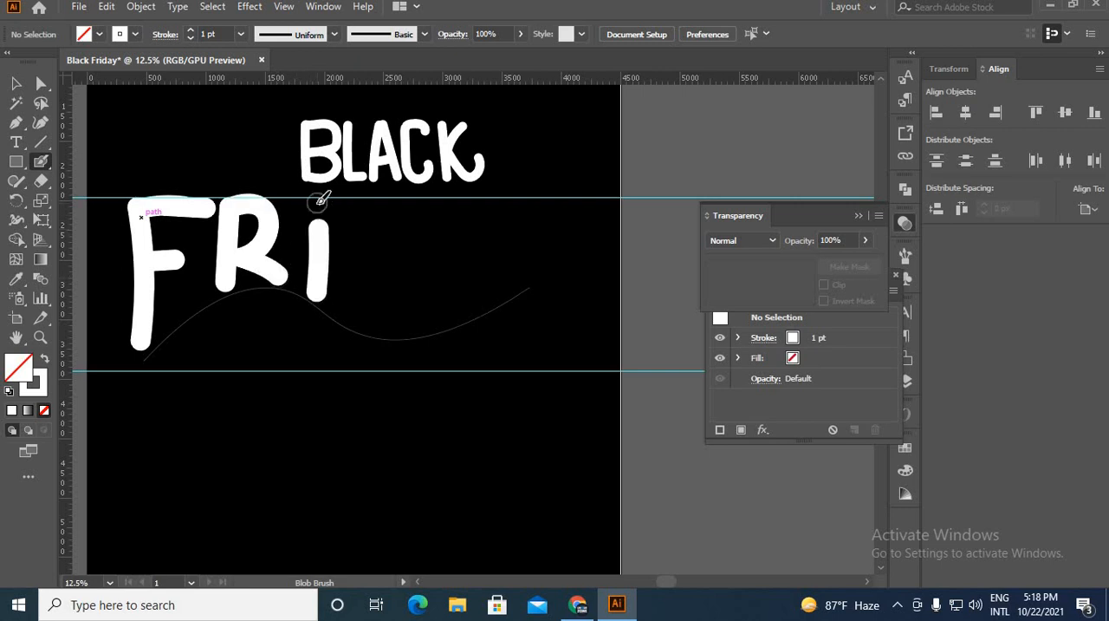
left_click(318, 203)
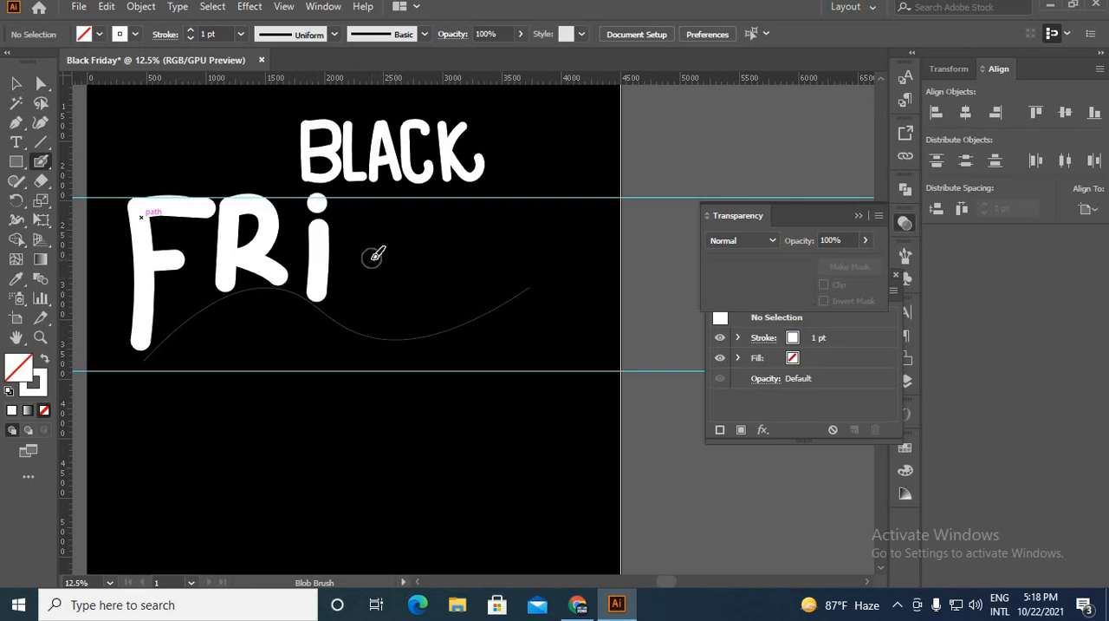
Paint a D, an A and a Y to complete FRIDAY, sweeping the Y's tail back beneath the word as a wavy underline.
left_click_drag(359, 201, 362, 317)
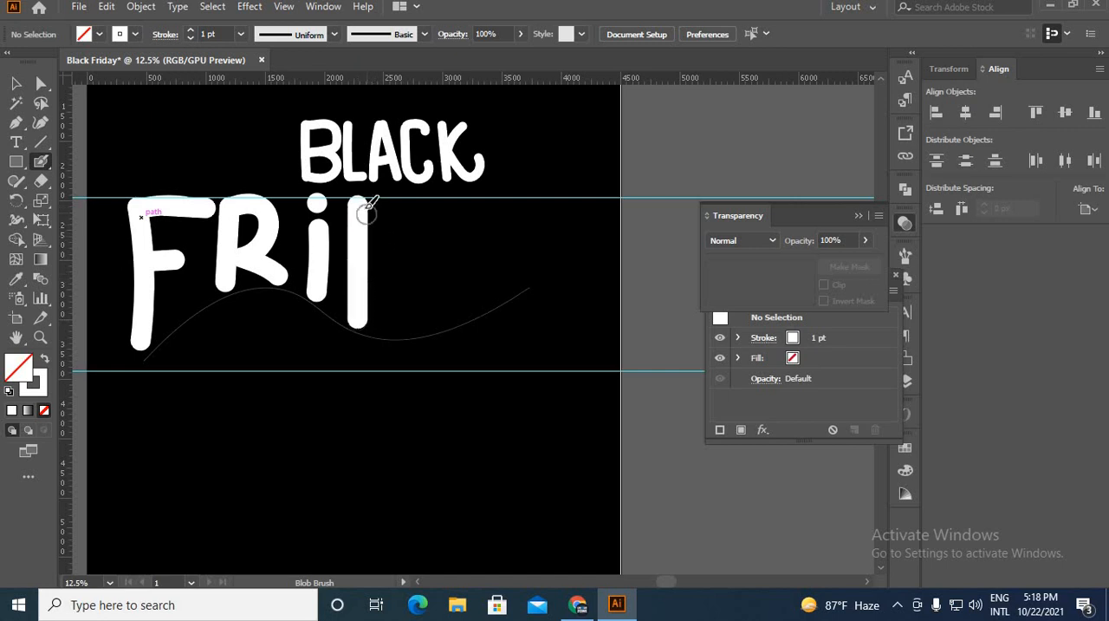
mouse_move(379, 203)
left_mouse_down()
mouse_move(409, 220)
mouse_move(420, 254)
mouse_move(406, 294)
mouse_move(373, 322)
left_mouse_up()
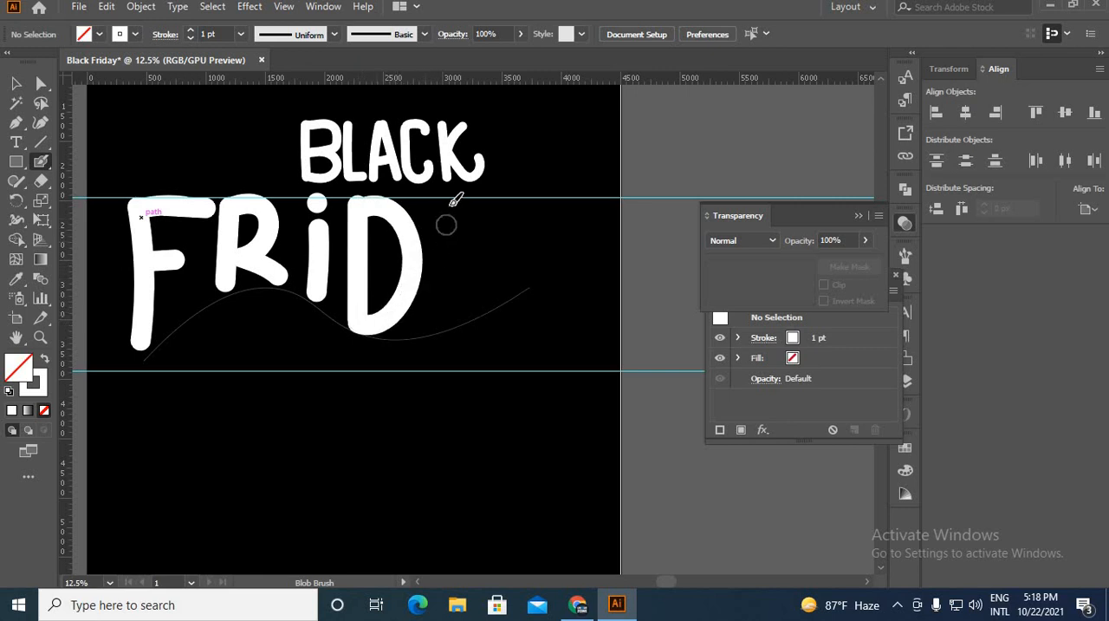
mouse_move(448, 207)
left_mouse_down()
mouse_move(433, 317)
mouse_move(460, 190)
mouse_move(505, 292)
mouse_move(454, 277)
mouse_move(498, 265)
left_mouse_up()
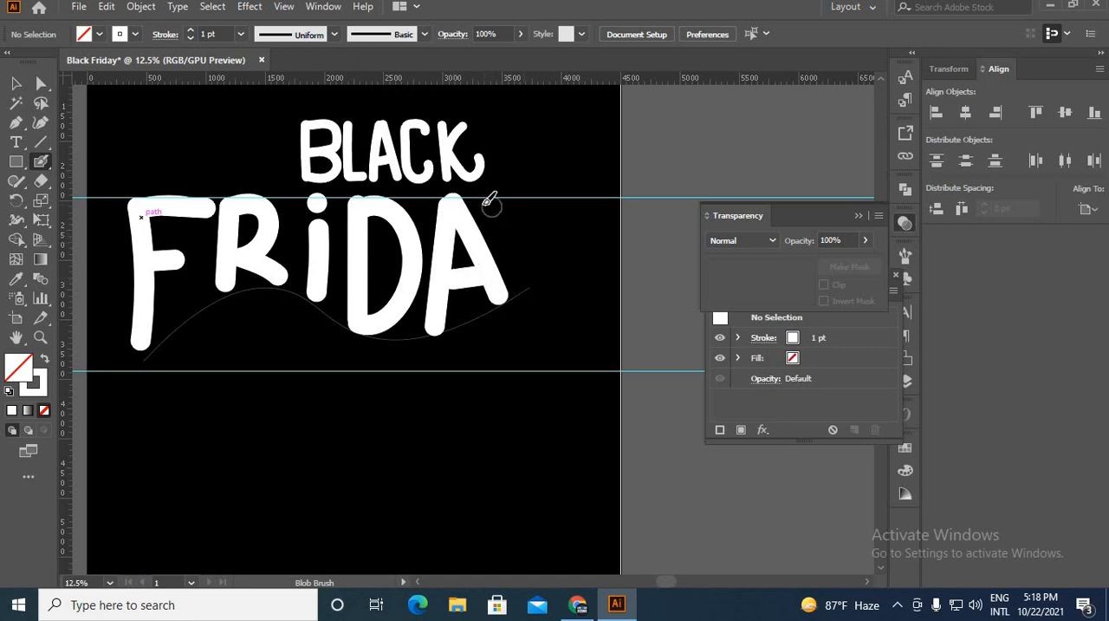
left_click_drag(489, 200, 530, 250)
mouse_move(579, 206)
left_mouse_down()
mouse_move(364, 362)
mouse_move(272, 314)
mouse_move(193, 331)
mouse_move(143, 369)
left_mouse_up()
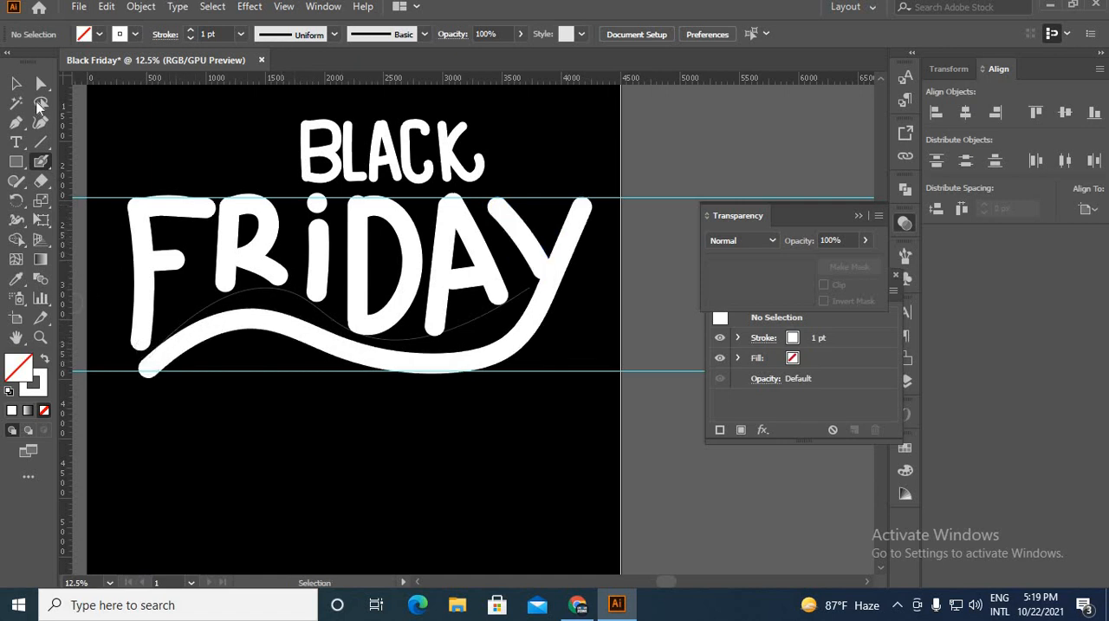
left_click(16, 82)
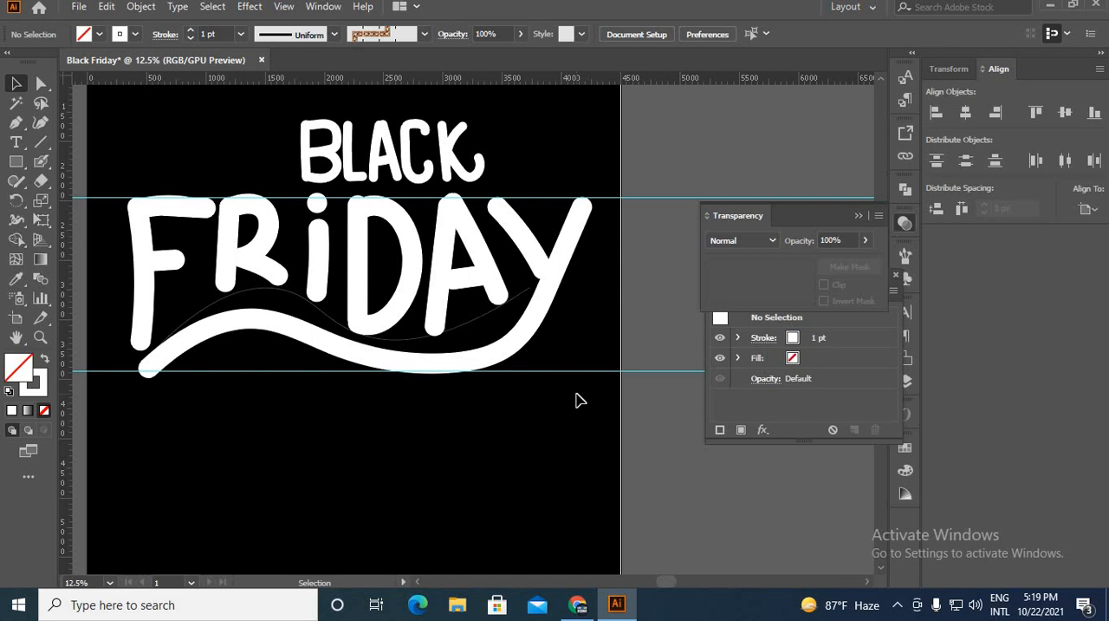
scroll(550, 277, "up", 1)
key("shift+b")
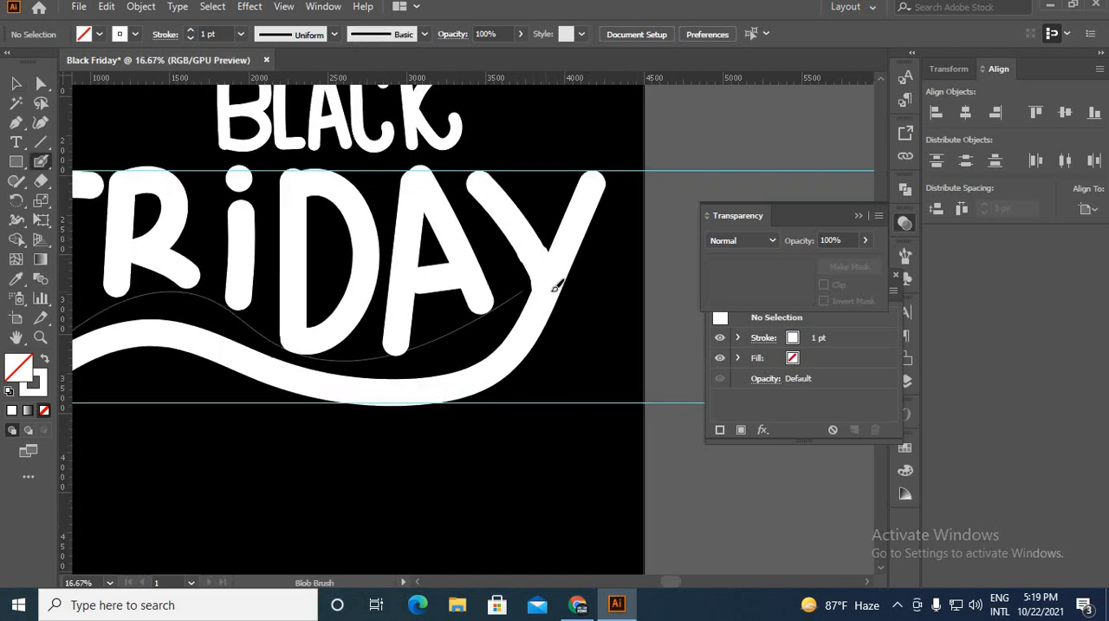
scroll(572, 290, "down", 2)
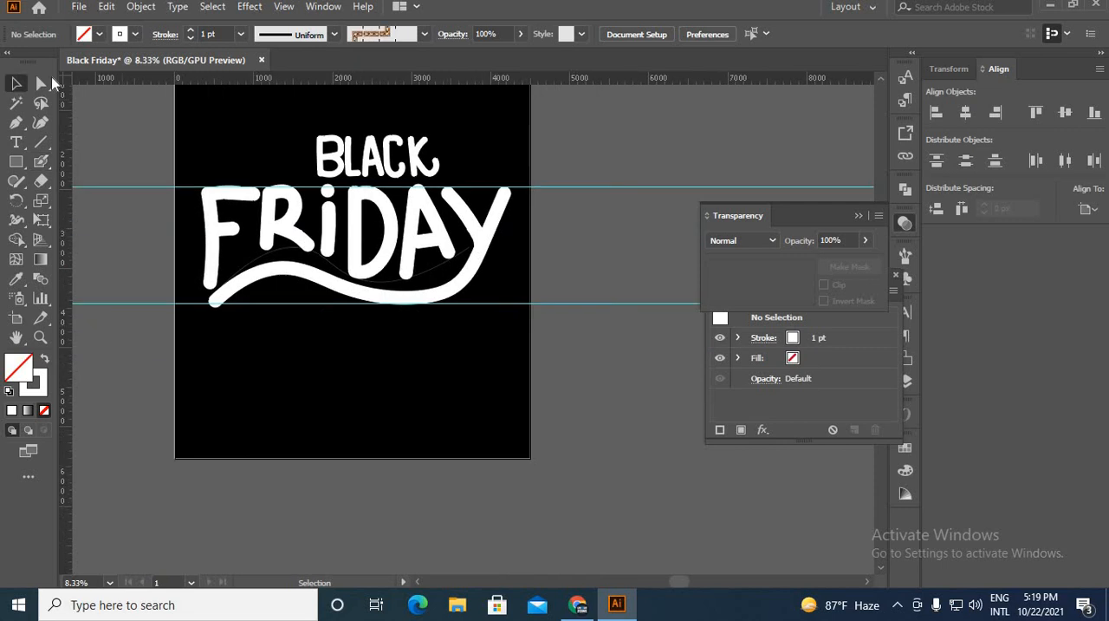
Group the BLACK letters, enlarge the group to roughly the width of FRIDAY and place it just above that word.
left_click_drag(353, 388, 391, 559)
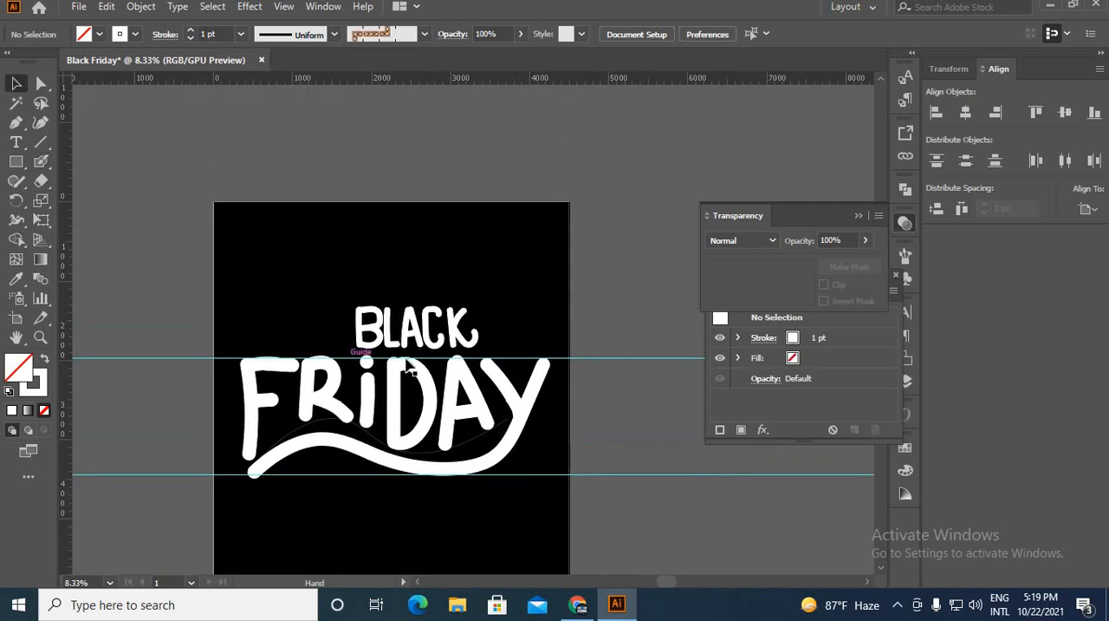
left_click(413, 328)
left_click_drag(473, 345, 494, 348)
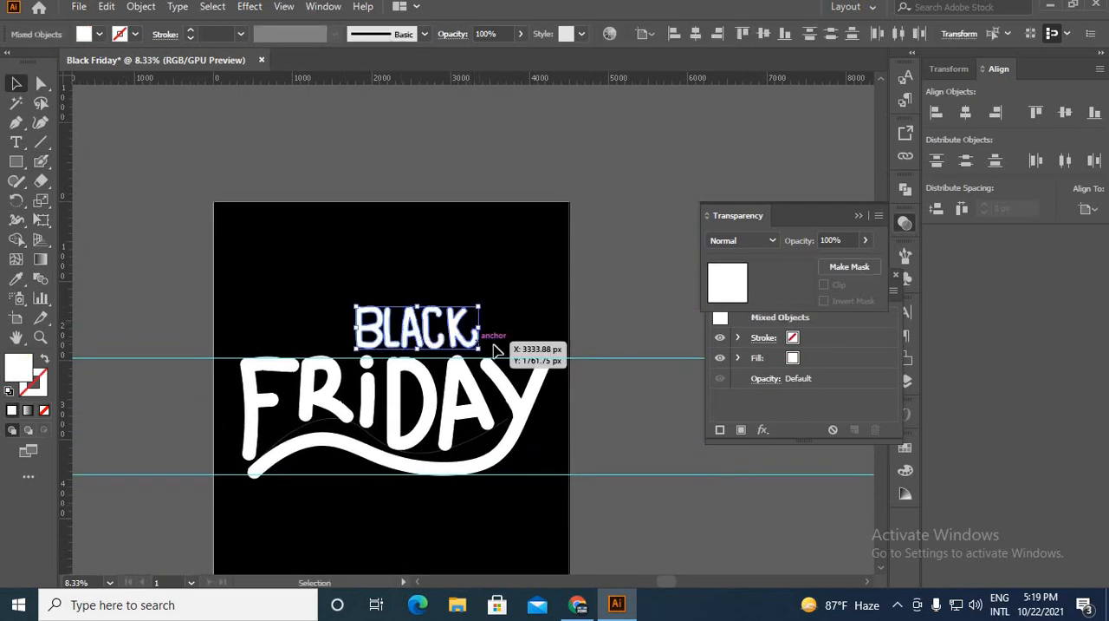
key("ctrl+g")
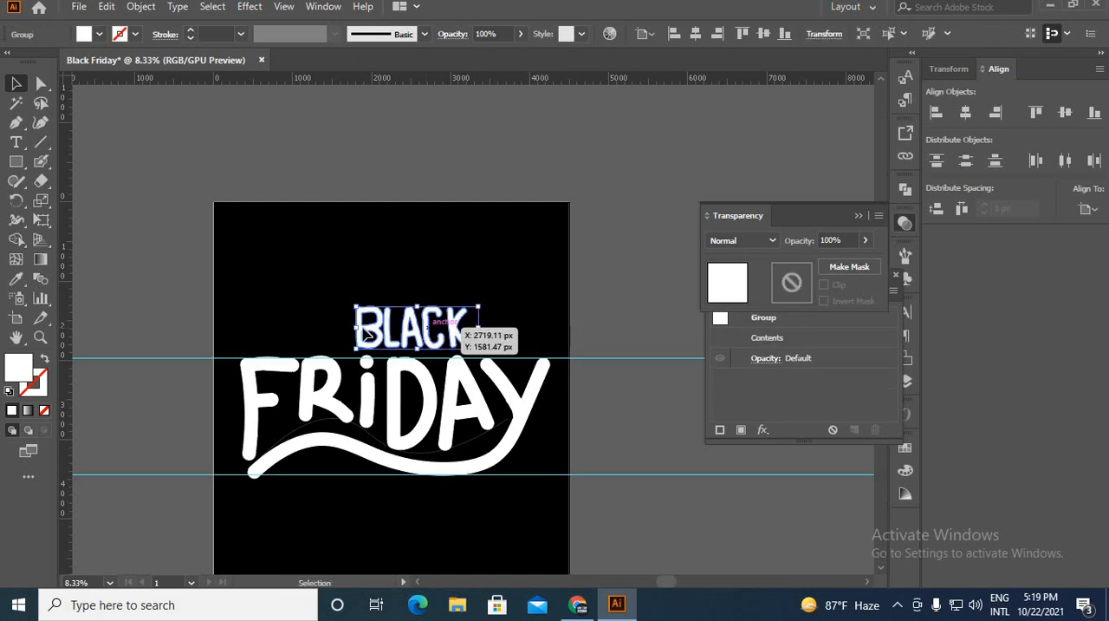
left_click_drag(432, 334, 553, 310)
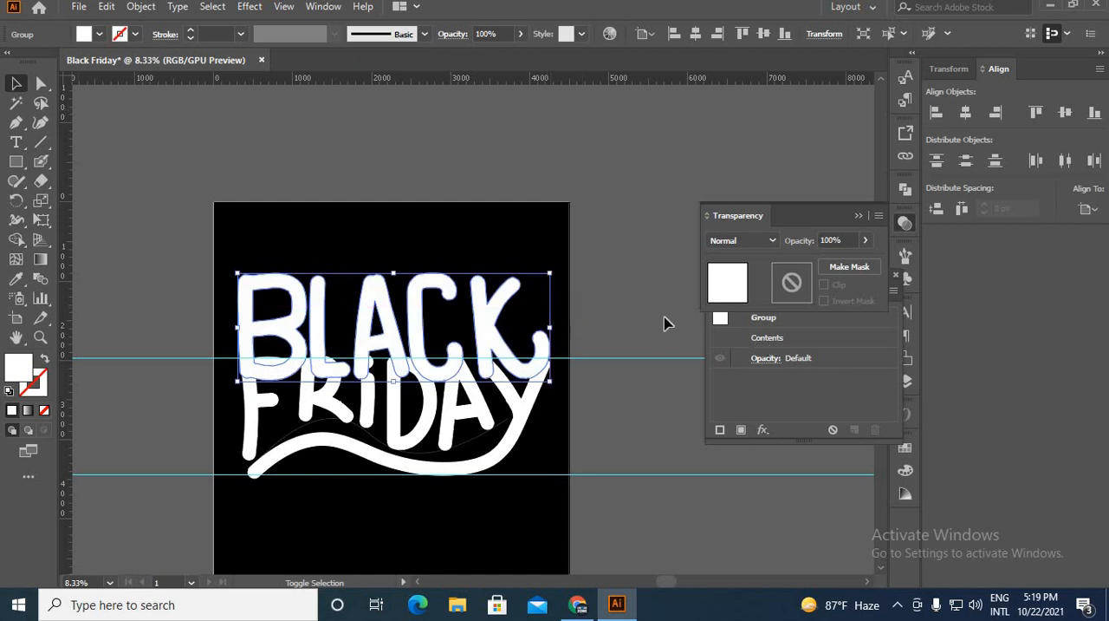
left_click(593, 325)
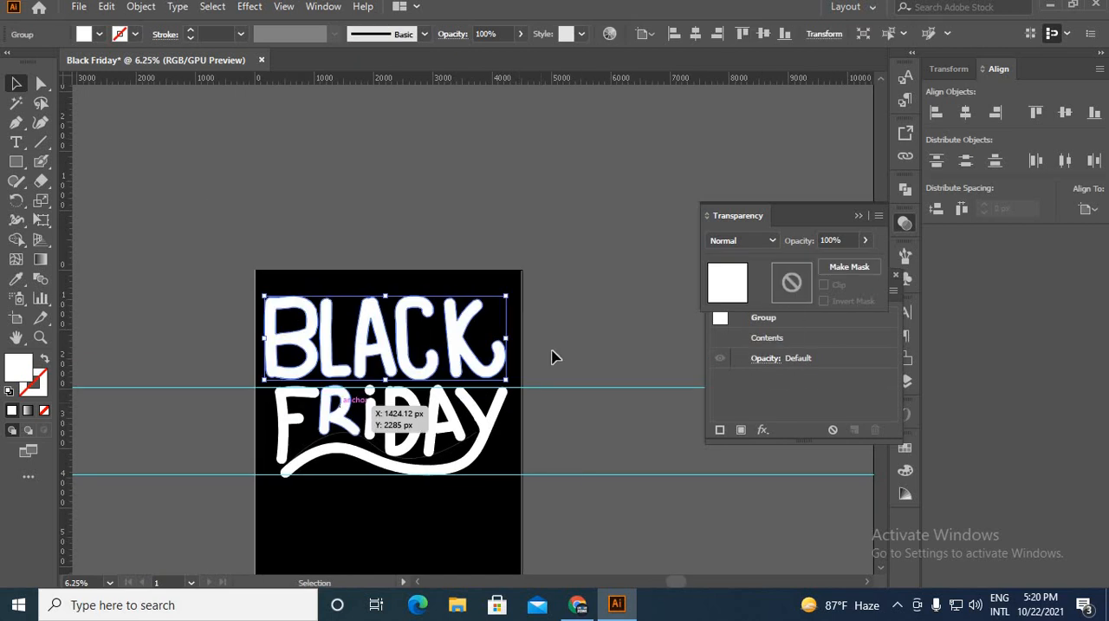
left_click(594, 537)
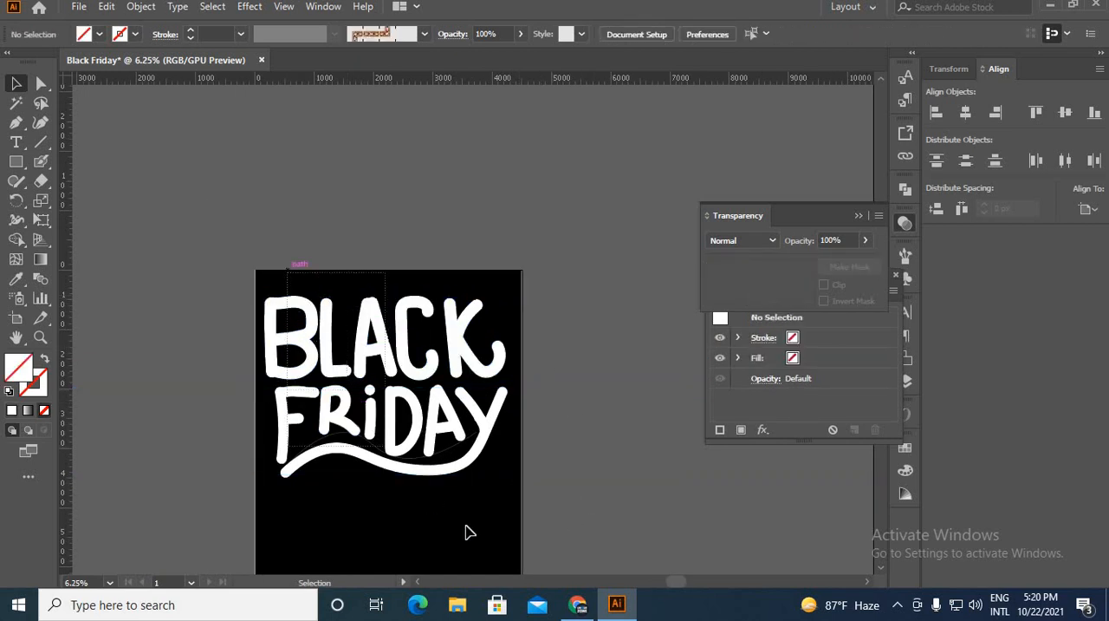
Select all the lettering, scale it down to about 60% of its size and centre it on the artboard.
key("ctrl+a")
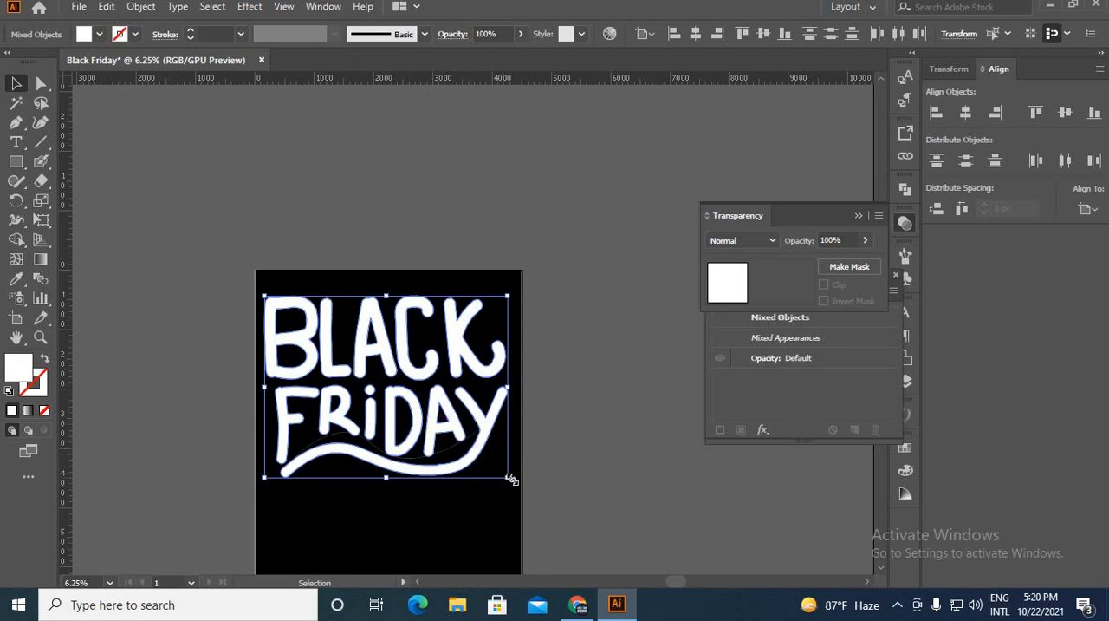
left_click_drag(509, 478, 460, 442)
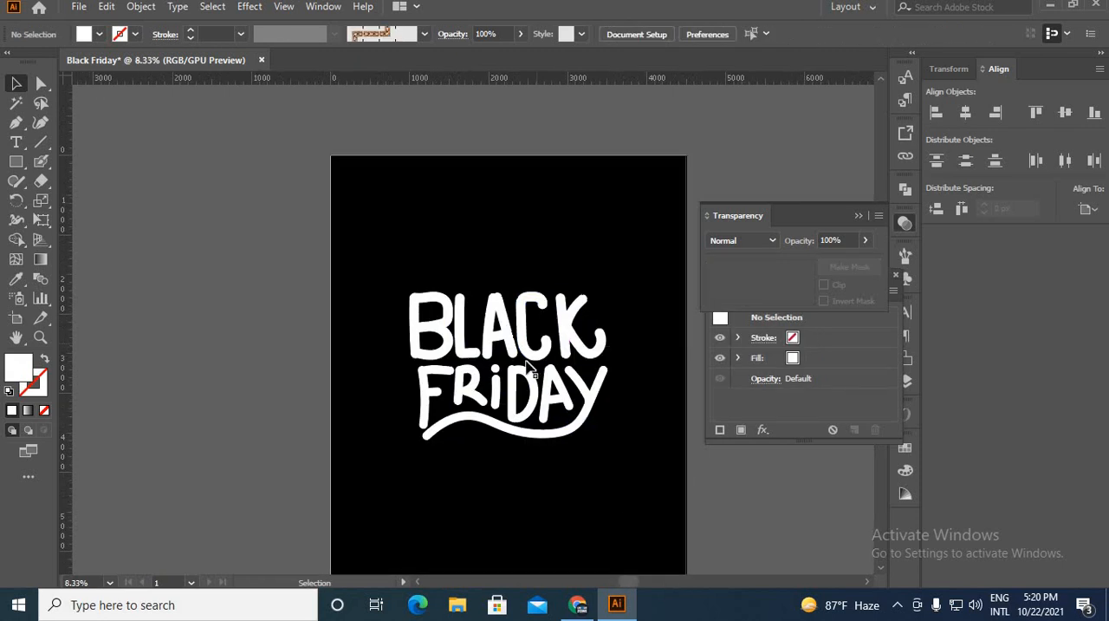
left_click(529, 356)
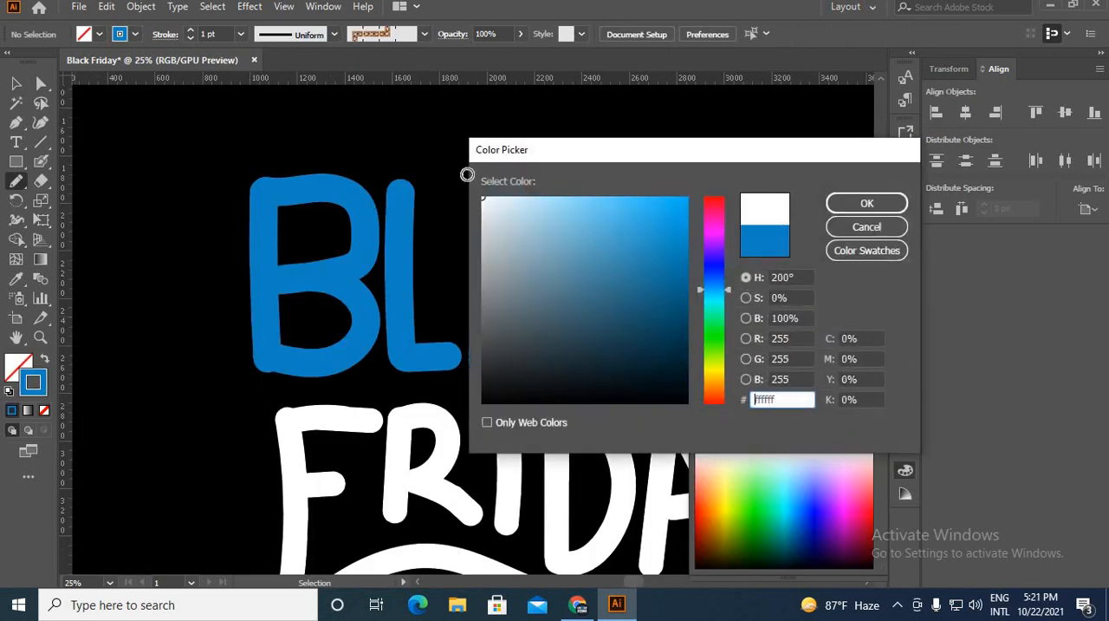
Set the stroke colour to white (ffffff) and draw thin Pencil highlight lines along the curves and corners of the blue BLACK letters.
left_click(834, 206)
scroll(387, 269, "up", 1)
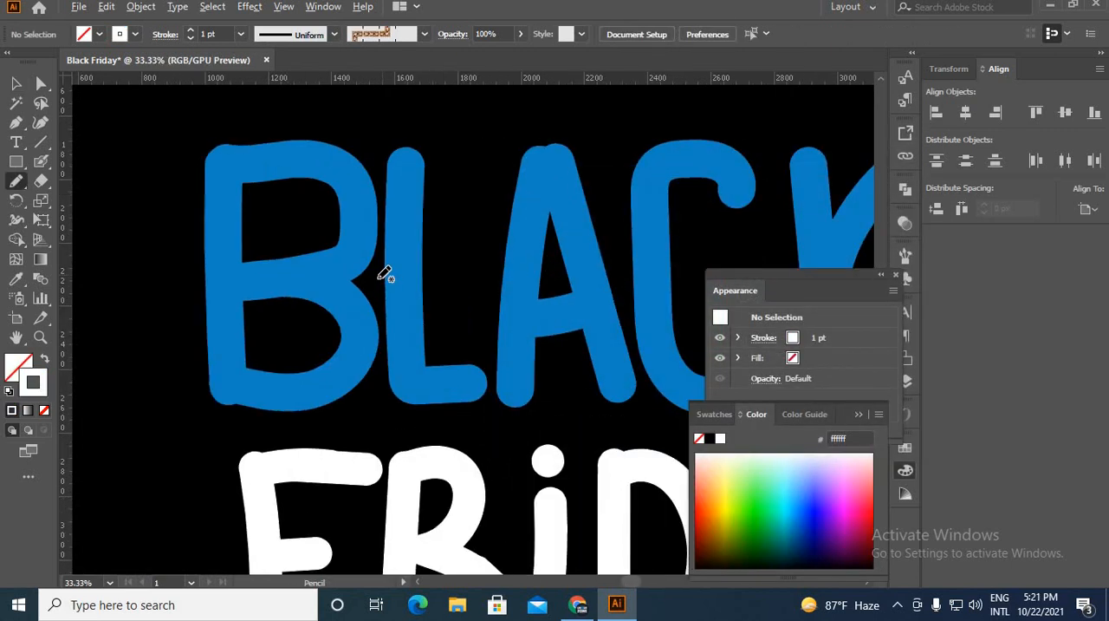
scroll(348, 217, "up", 1)
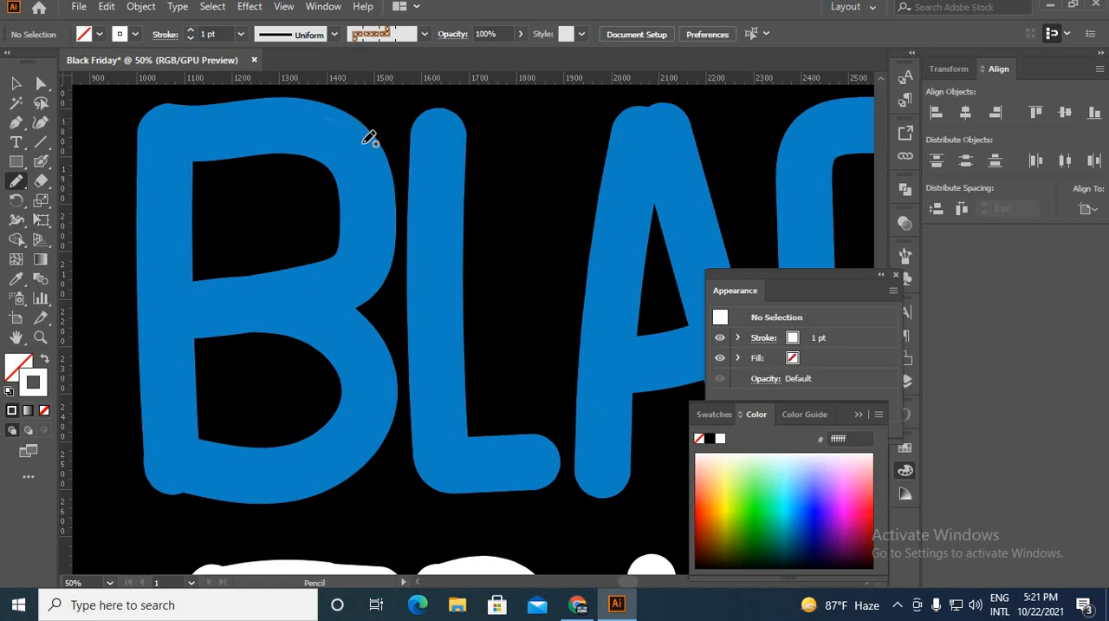
left_click_drag(384, 171, 376, 187)
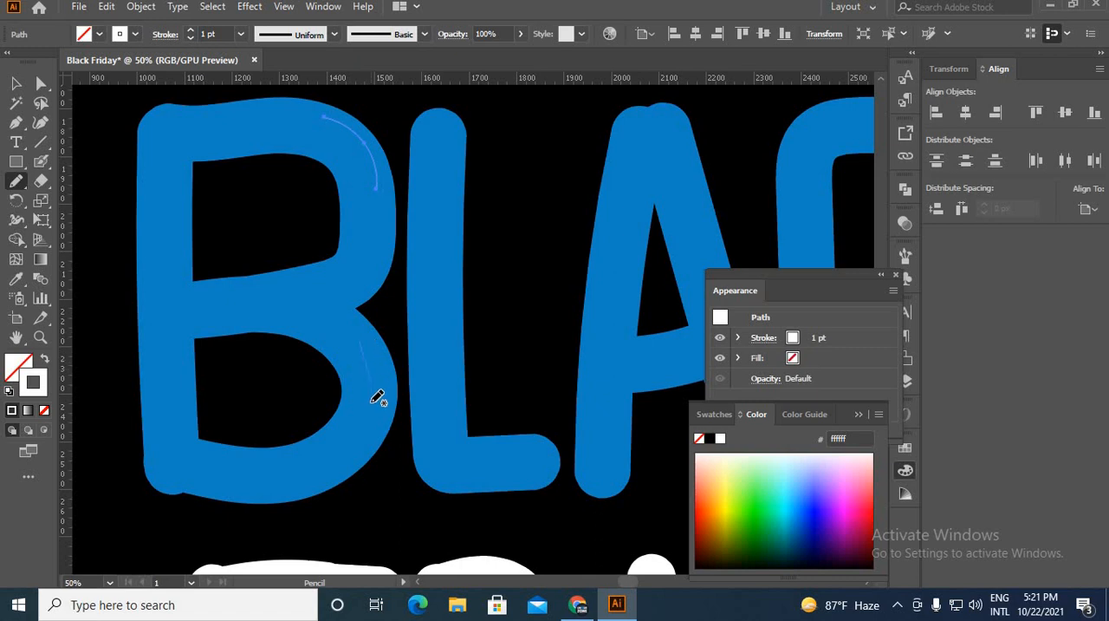
scroll(377, 396, "down", 3)
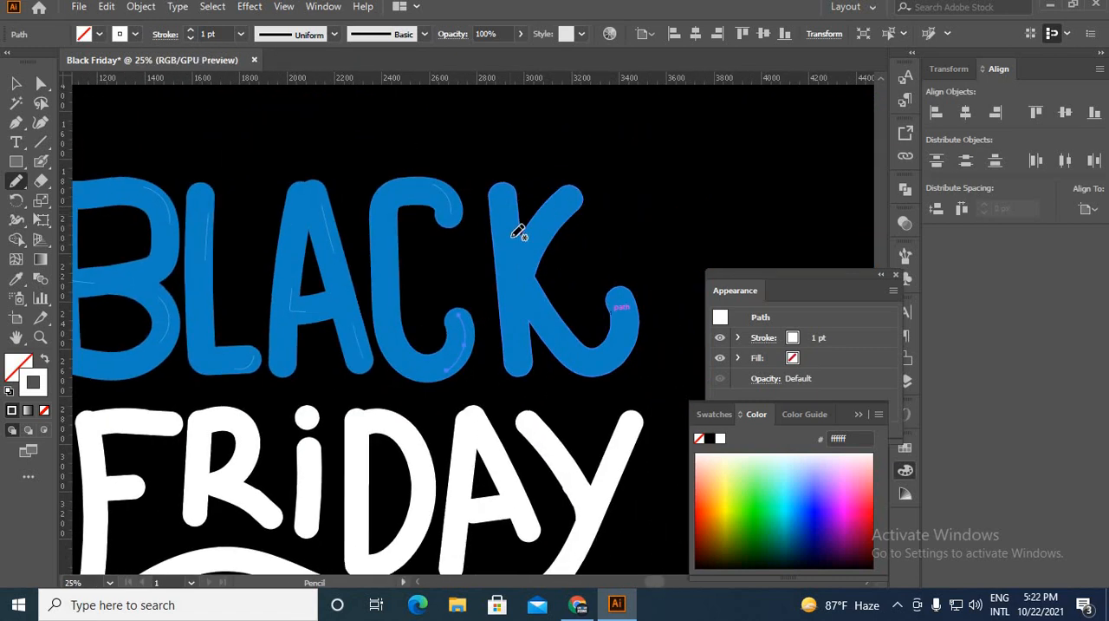
key("v")
left_click(383, 169)
scroll(506, 273, "down", 2)
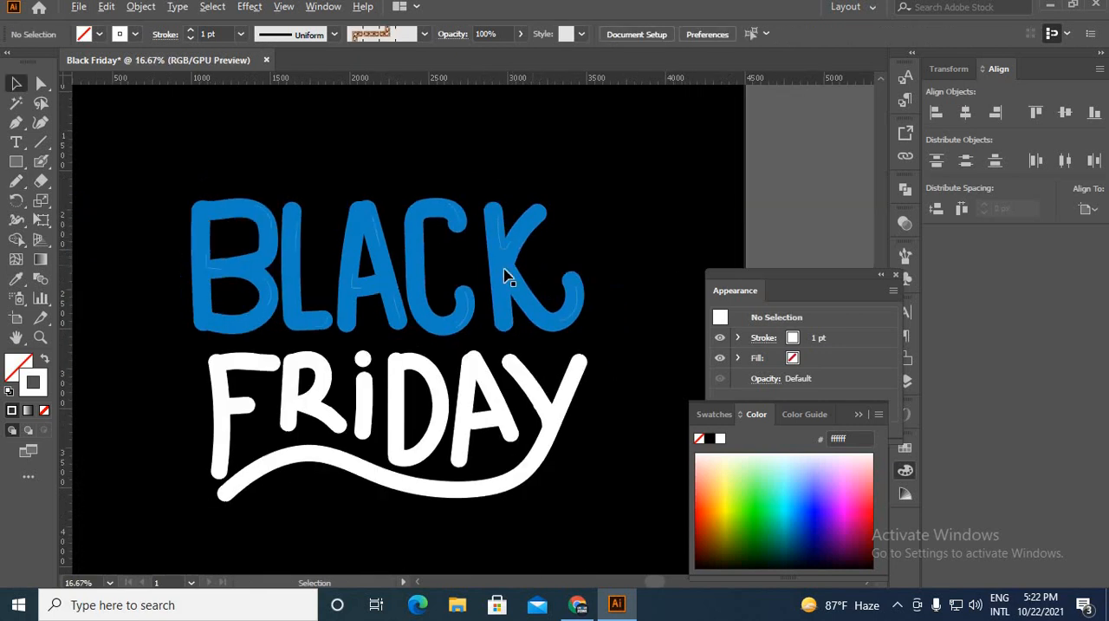
Select the white highlight lines across the BLACK letters and set their stroke weight to 10 pt.
scroll(345, 294, "up", 3)
scroll(224, 328, "up", 2)
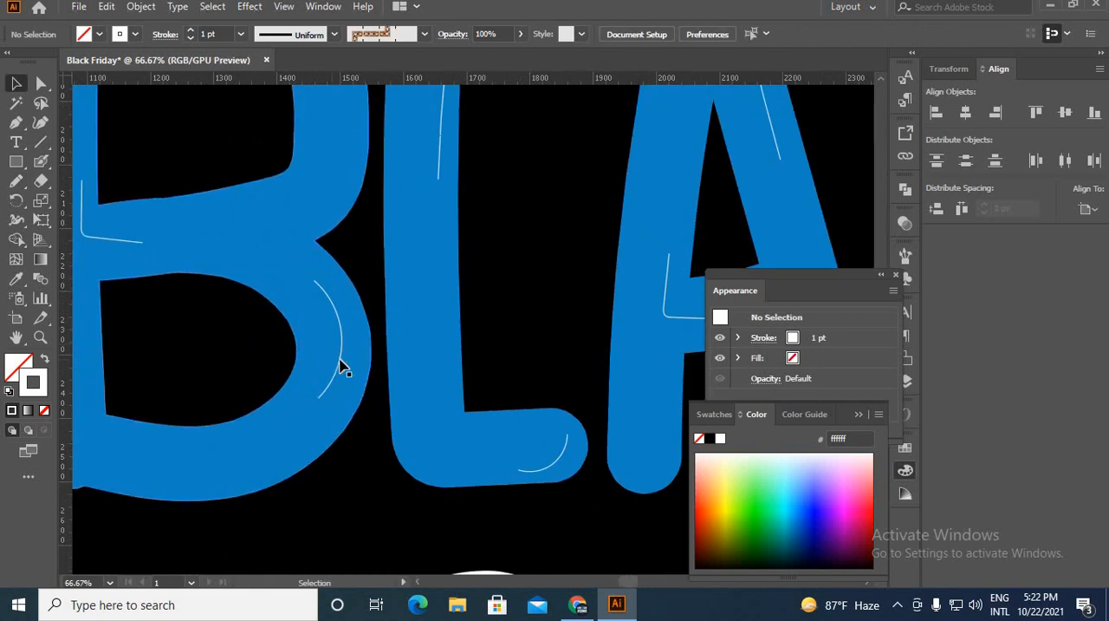
left_click(339, 367)
left_click(130, 252, "shift")
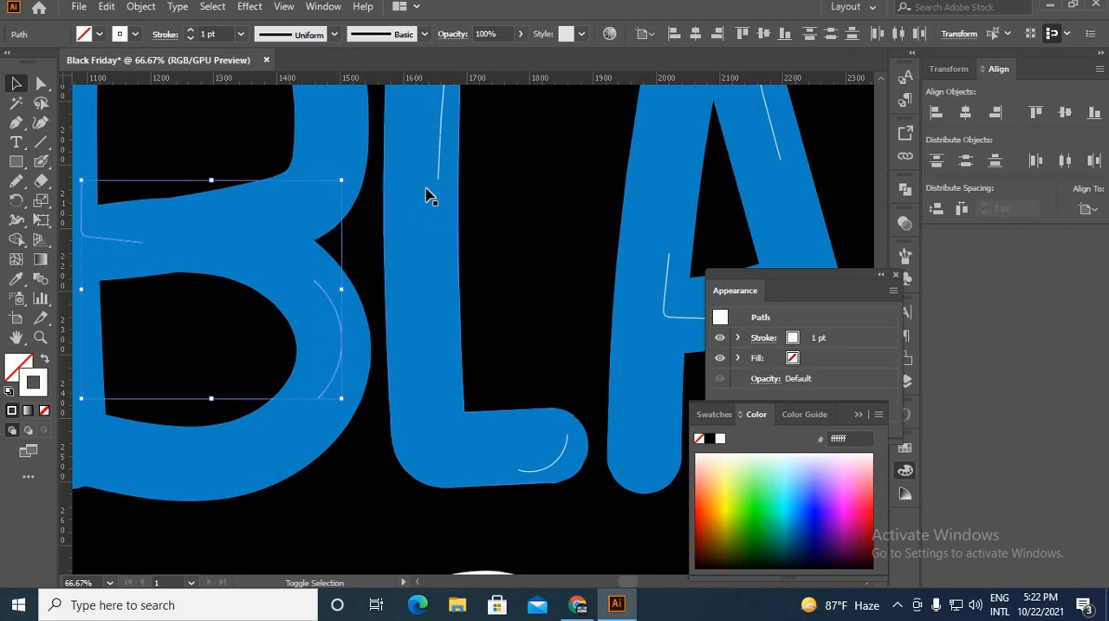
left_click(439, 178, "shift")
left_click(562, 464, "shift")
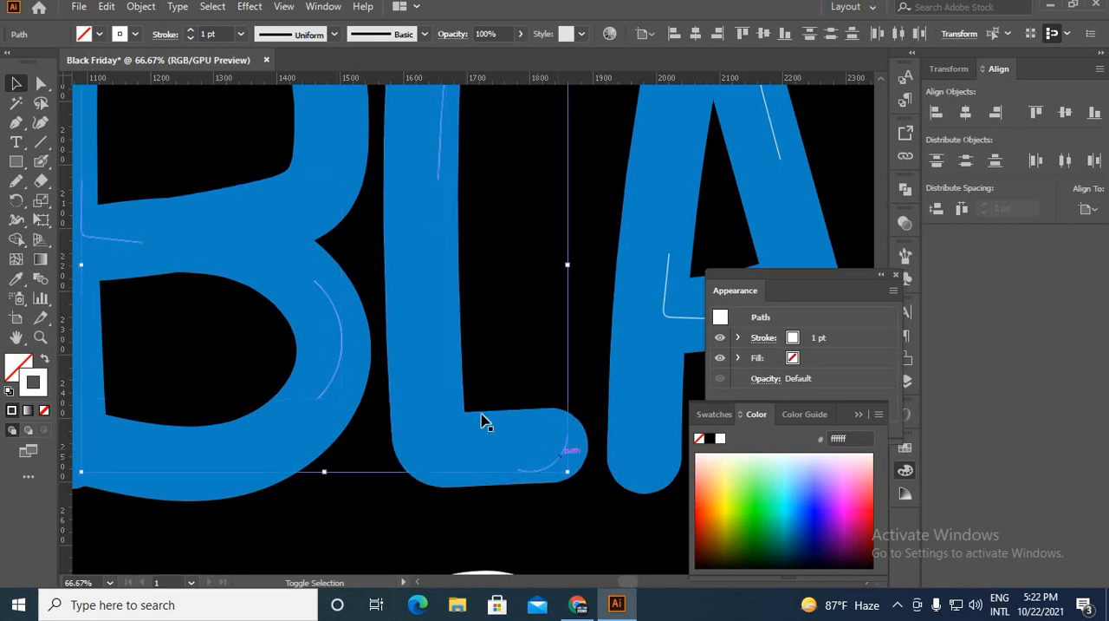
scroll(587, 335, "down", 2)
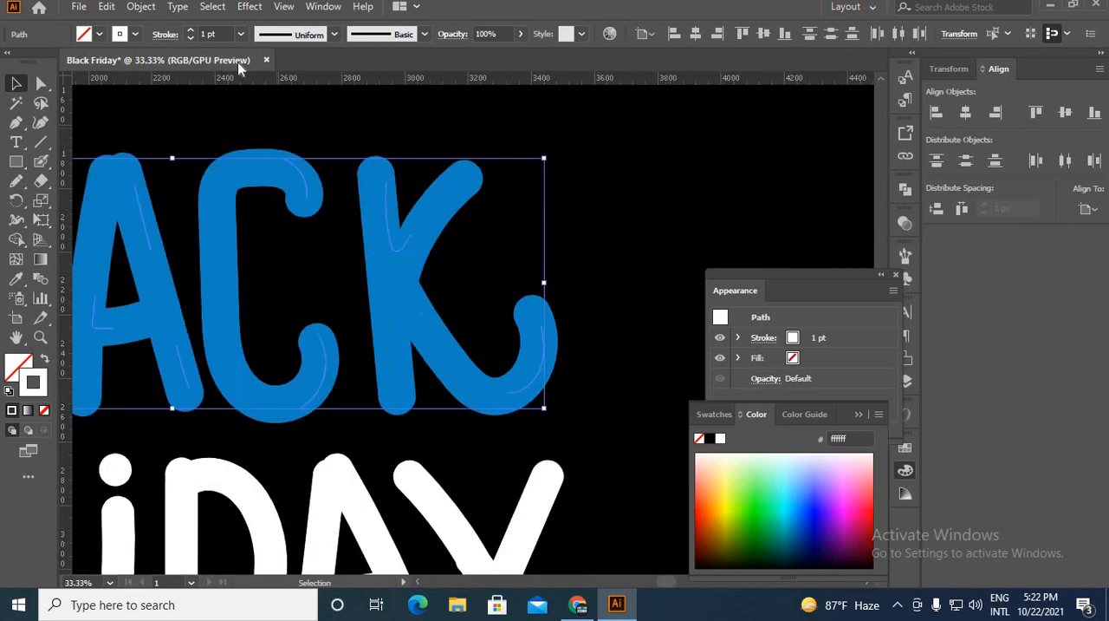
left_click(190, 30)
left_click(190, 30)
left_click(189, 30)
left_click(190, 30)
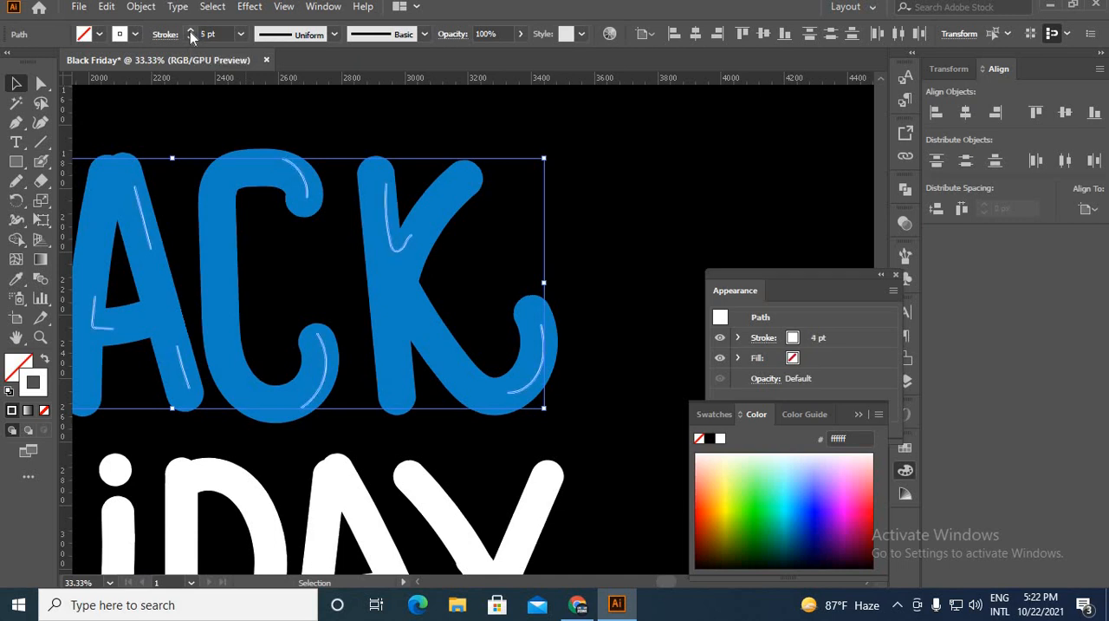
left_click(190, 30)
left_click(190, 31)
left_click(191, 30)
left_click(191, 31)
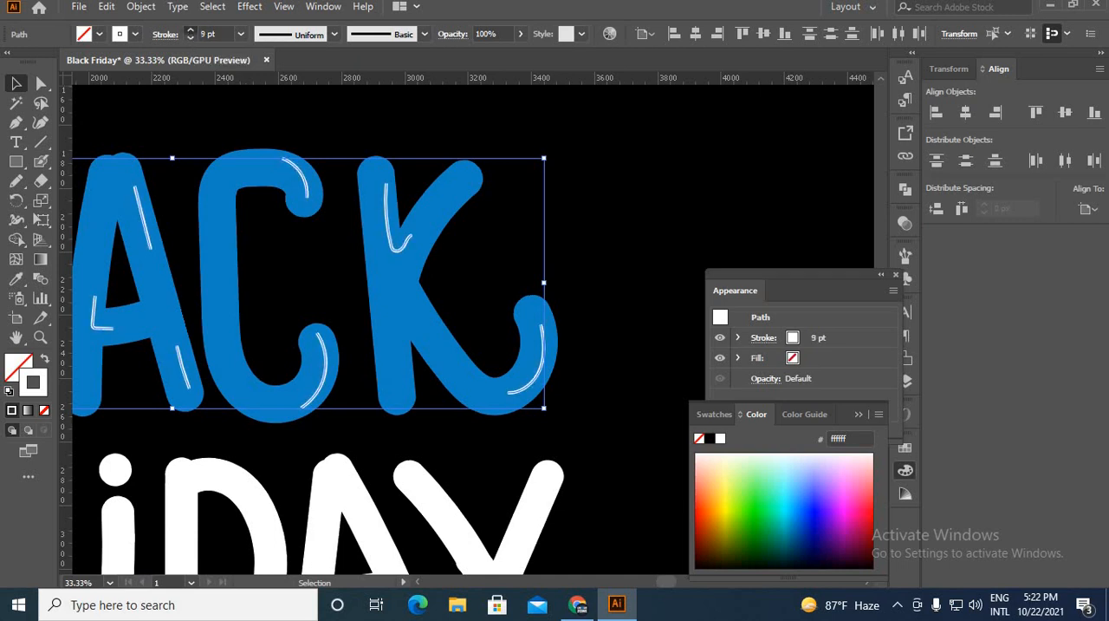
left_click(191, 31)
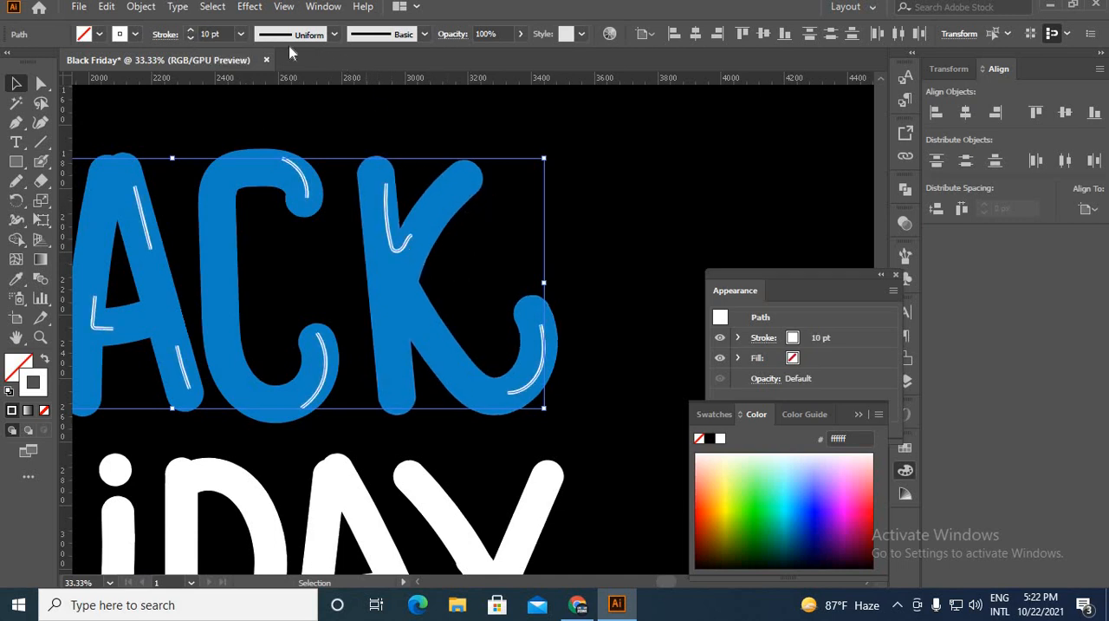
Apply Width Profile 1 to the selected highlights for tapered ends and set their stroke weight to 12 pt.
left_click(335, 34)
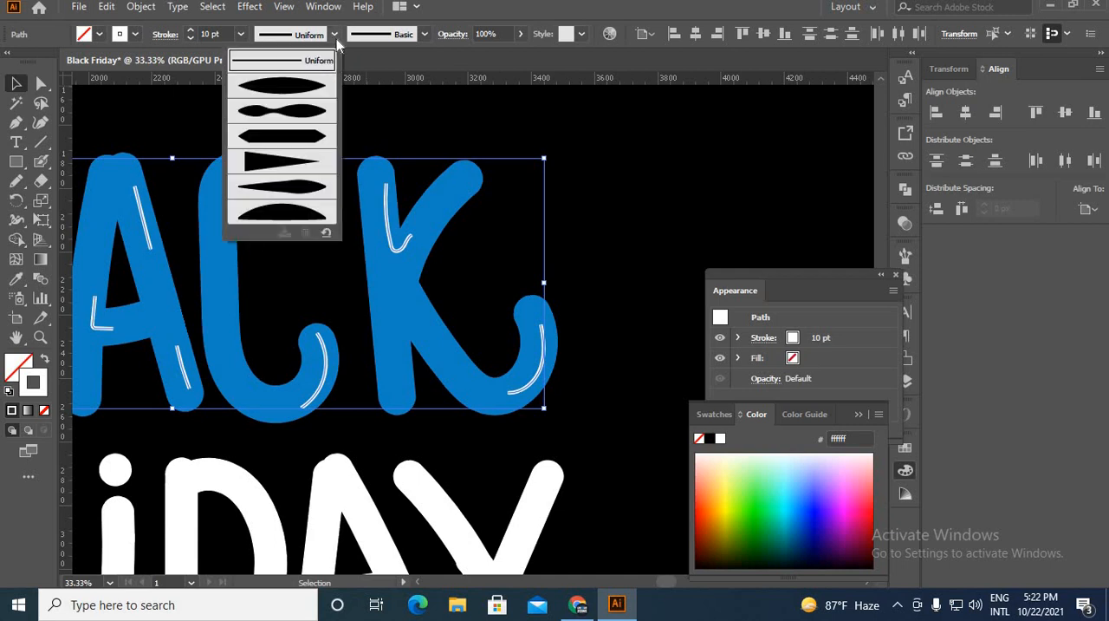
left_click(292, 86)
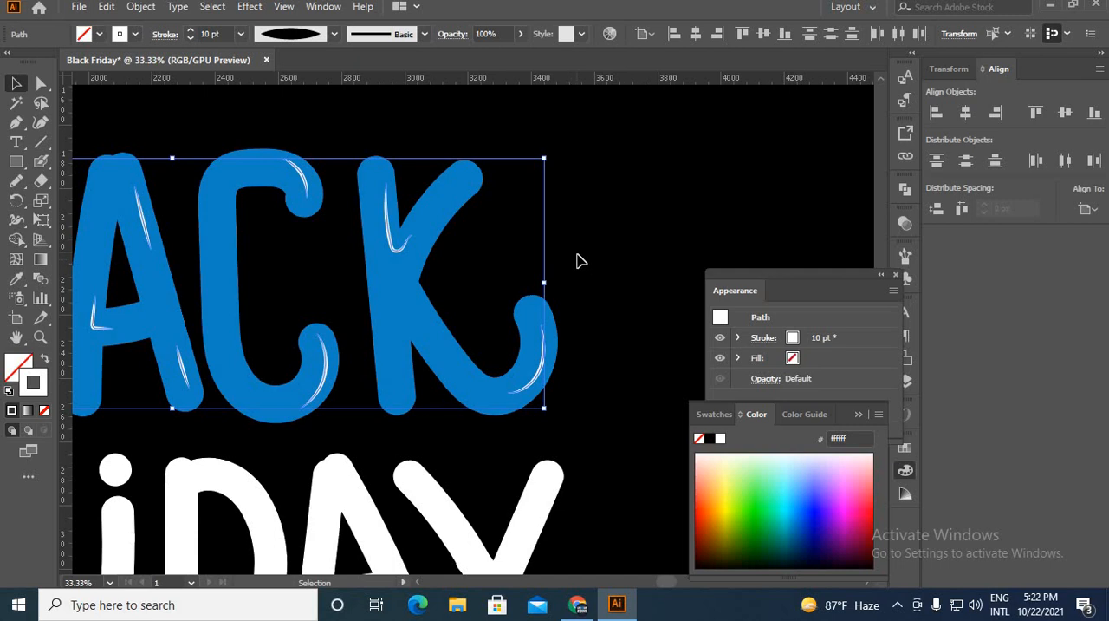
scroll(580, 260, "down", 2)
scroll(280, 221, "up", 2)
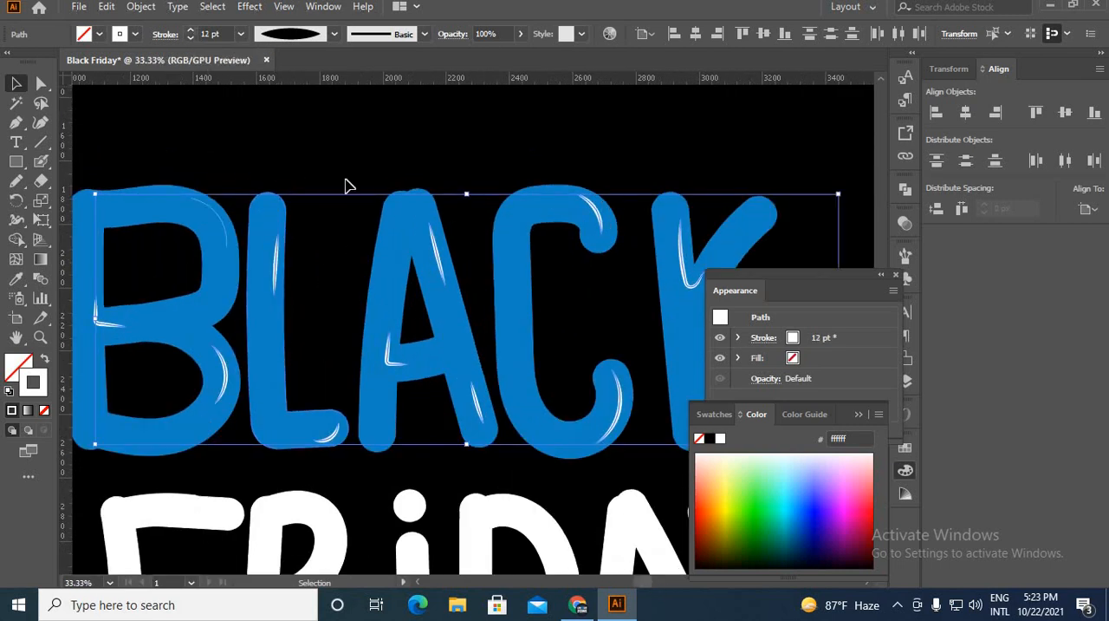
Expand the appearance of the selected highlight strokes into filled shapes and group them.
left_click(141, 7)
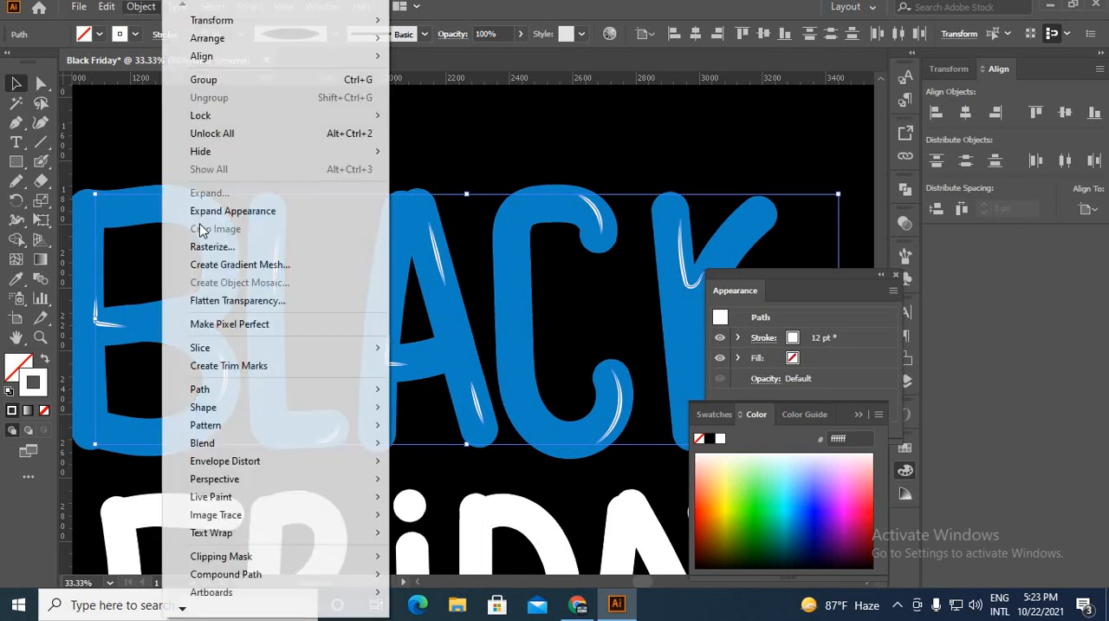
left_click(214, 214)
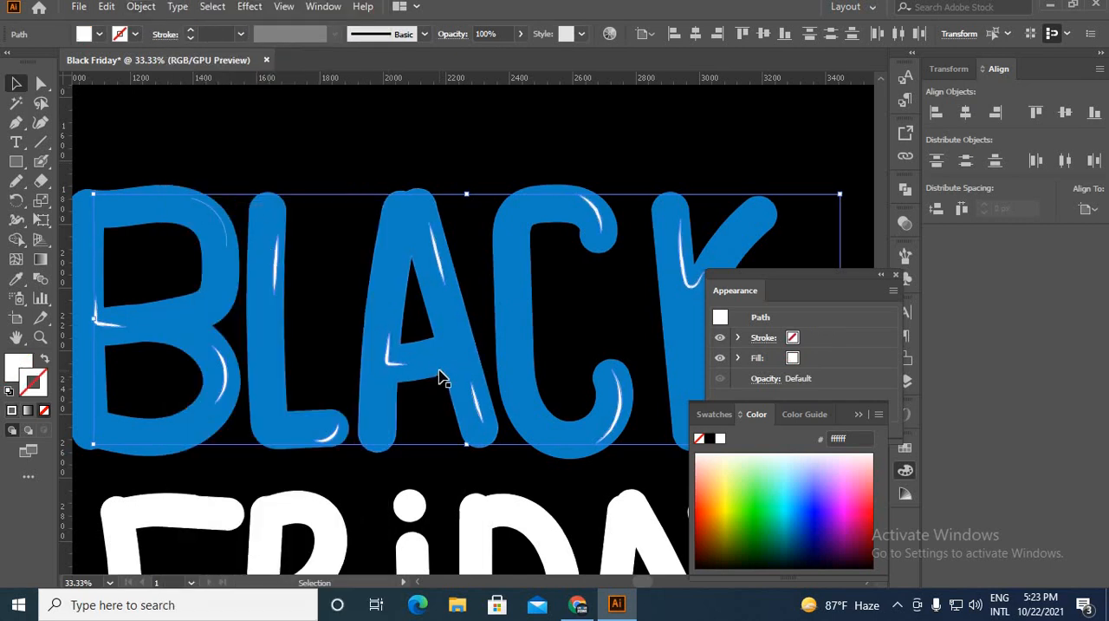
key("a")
key("v")
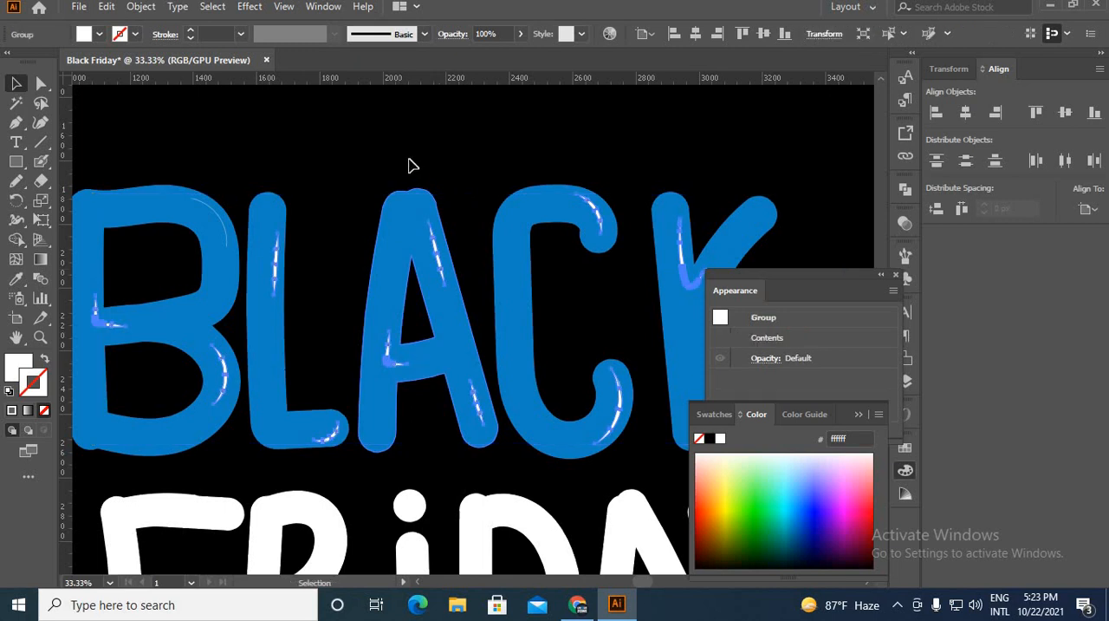
Lower the opacity of the grouped white highlights on the BLACK letters to about 68%.
left_click(367, 264)
left_click_drag(368, 315, 506, 250)
left_click(363, 309)
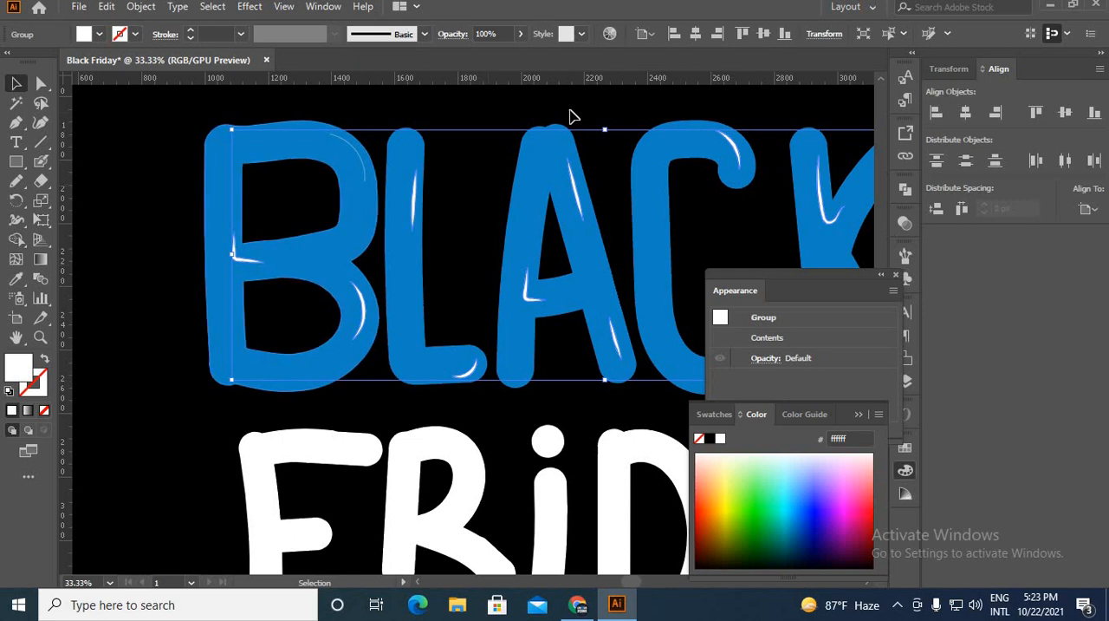
left_click(519, 36)
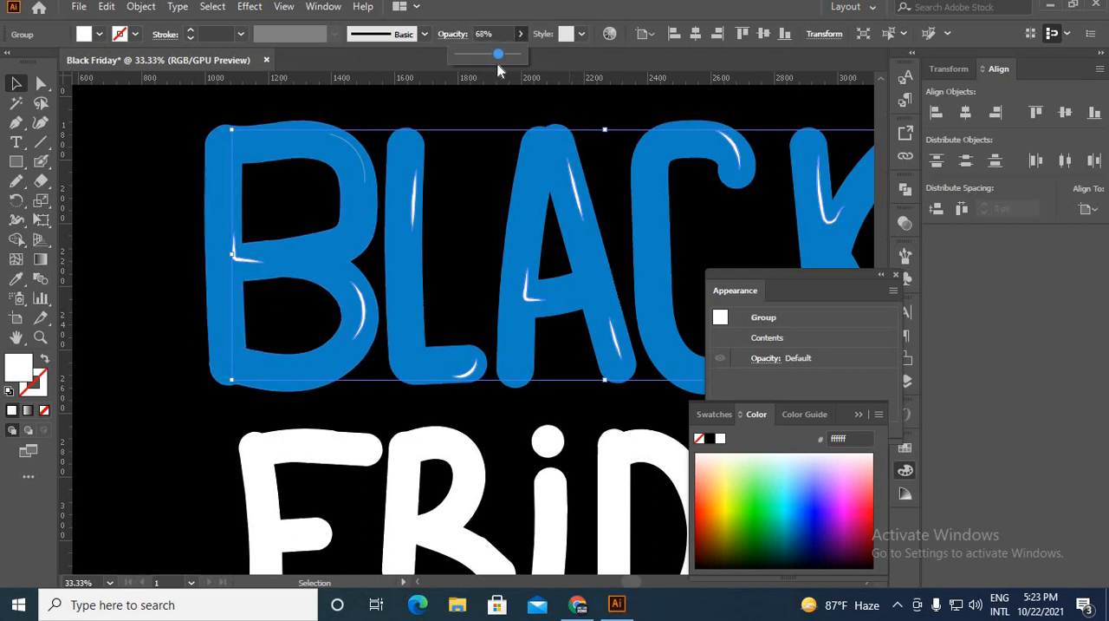
left_click_drag(496, 81, 497, 80)
left_click(449, 227)
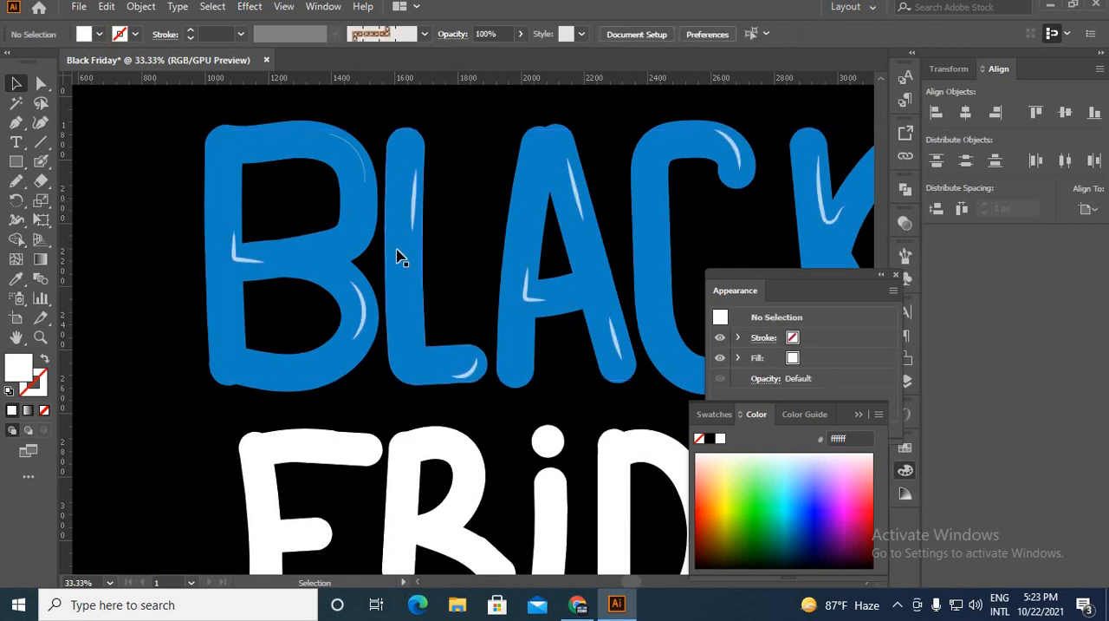
scroll(394, 243, "down", 3)
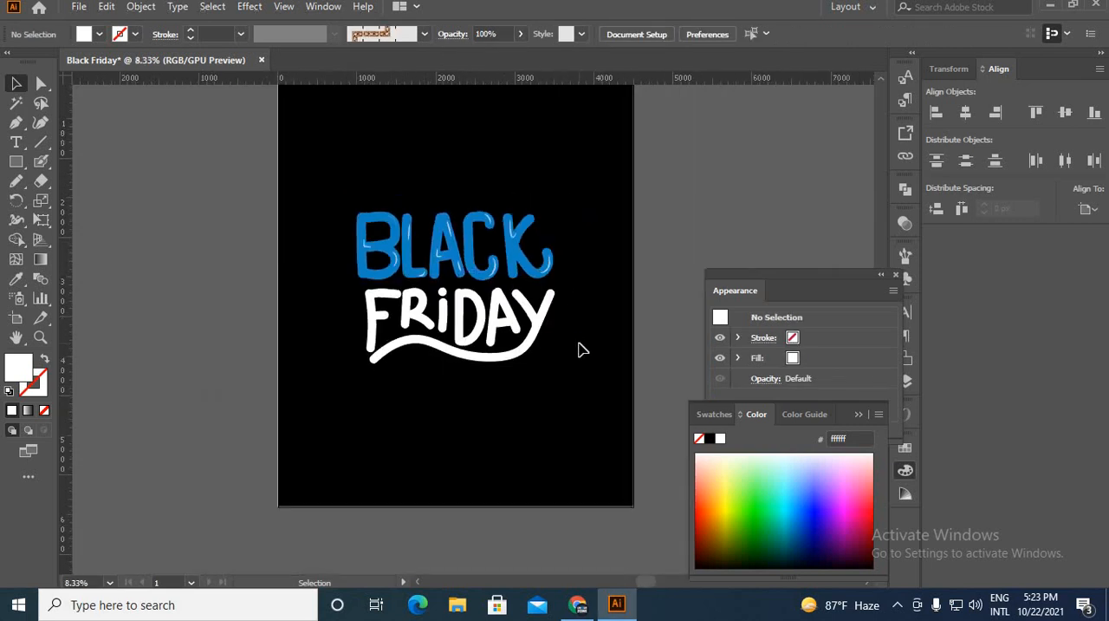
Place path text reading "happy shopping" on the thin curve below the FRIDAY swash using the Type on a Path tool.
scroll(581, 349, "up", 1)
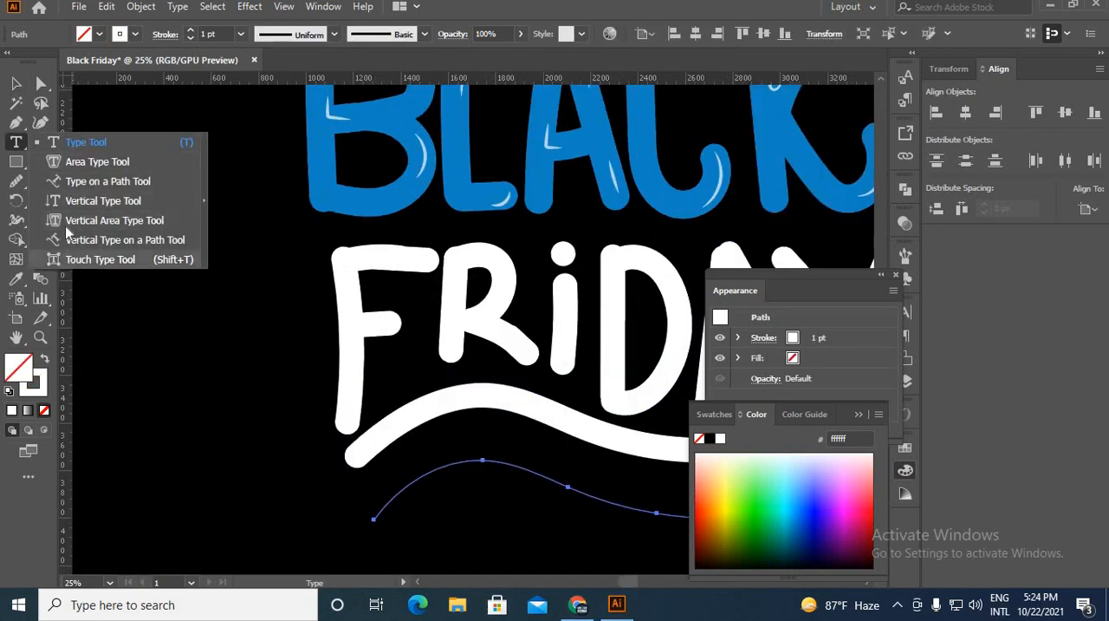
left_click(86, 182)
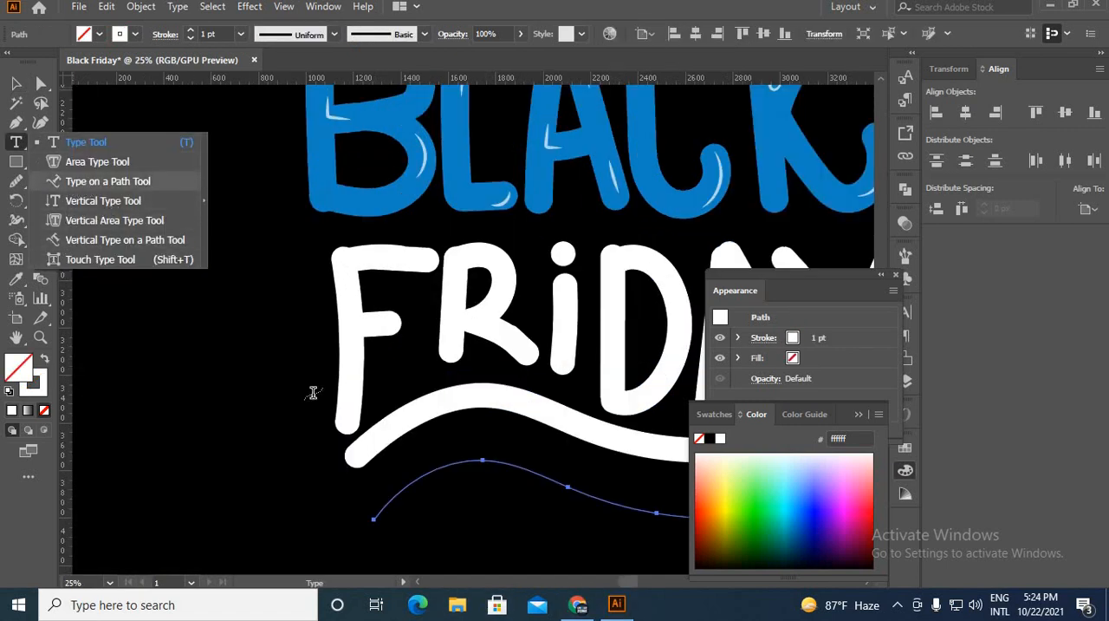
left_click(377, 512)
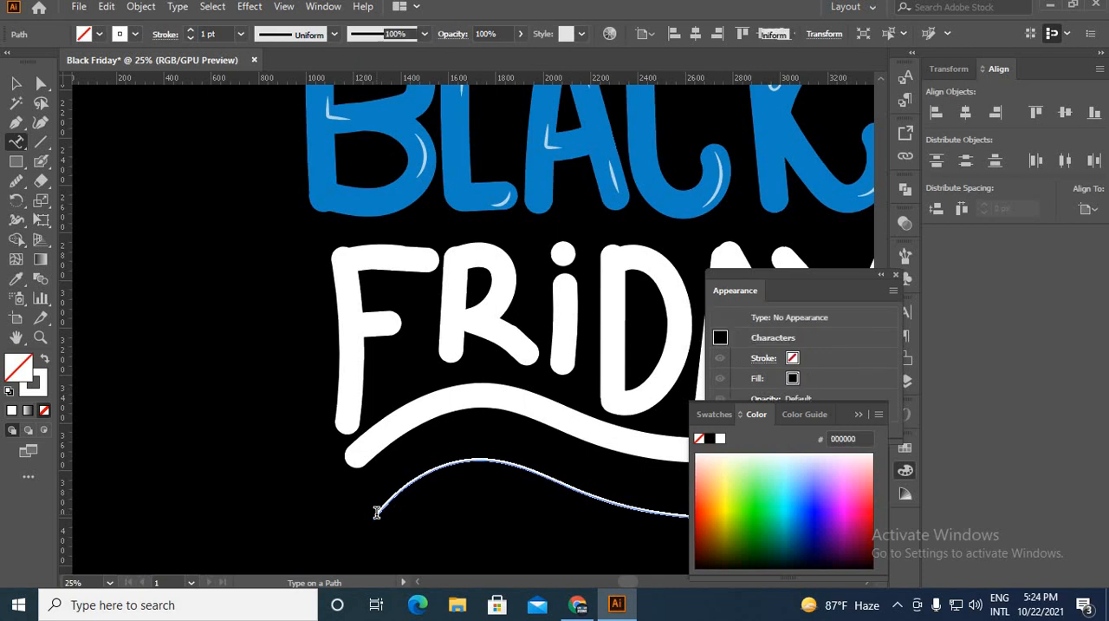
key("Escape")
key("ctrl+z")
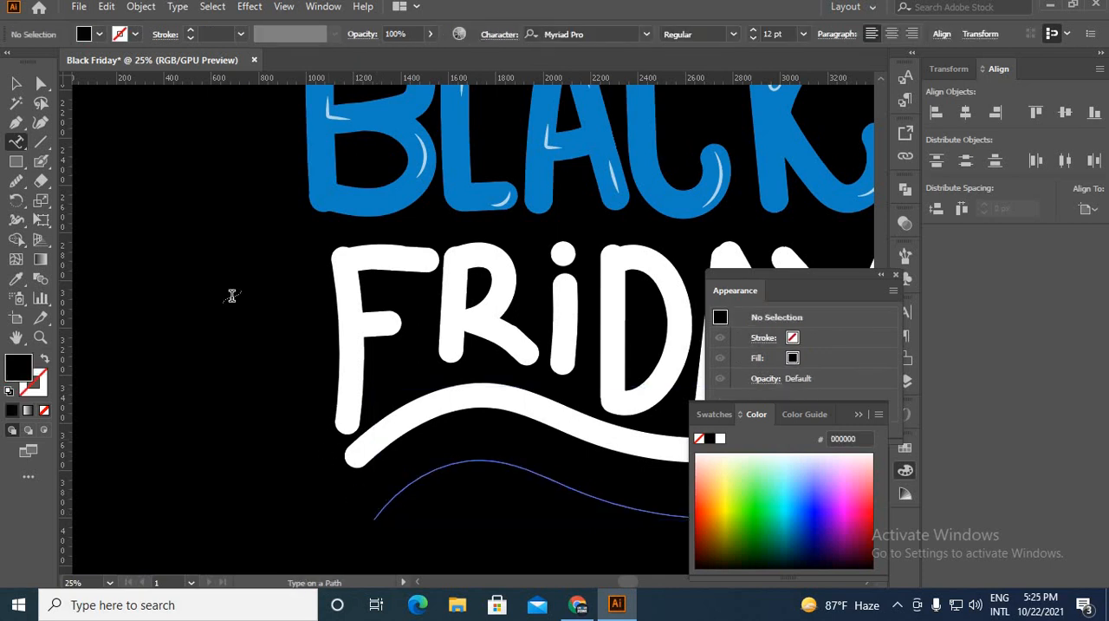
Set the fill colour of the path text below FRIDAY to white (ffffff).
left_click(15, 83)
double_click(19, 367)
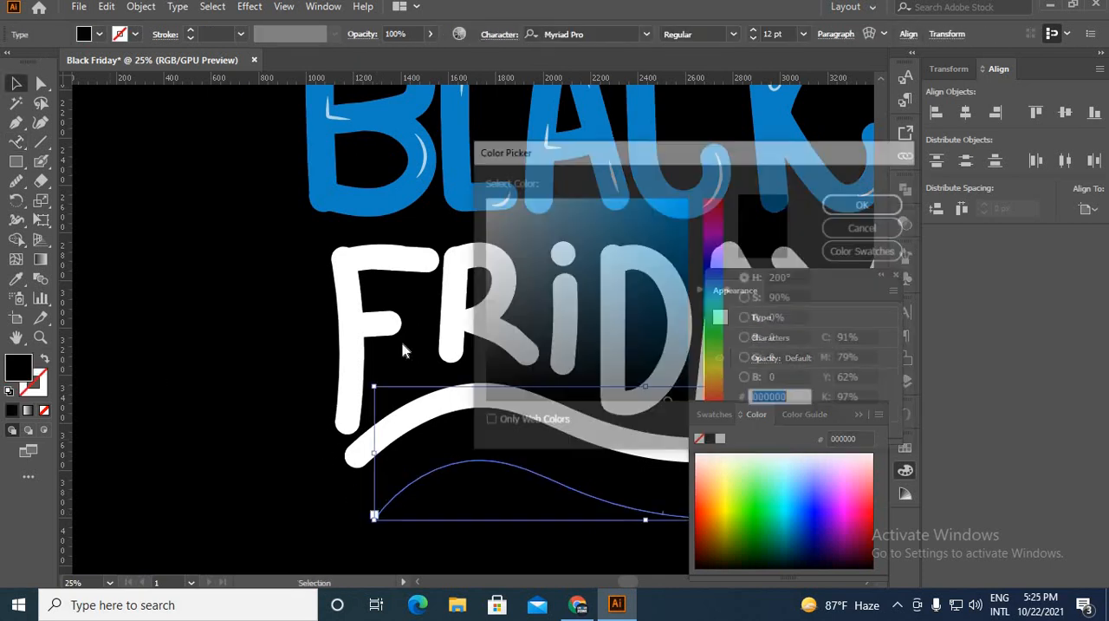
type("ffffff")
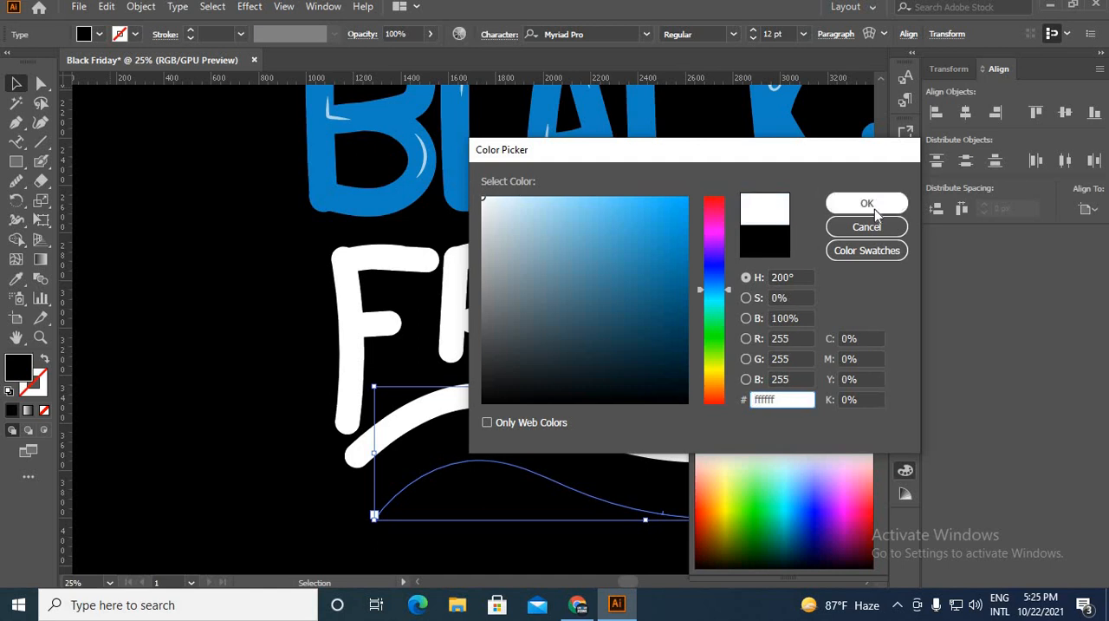
left_click(867, 204)
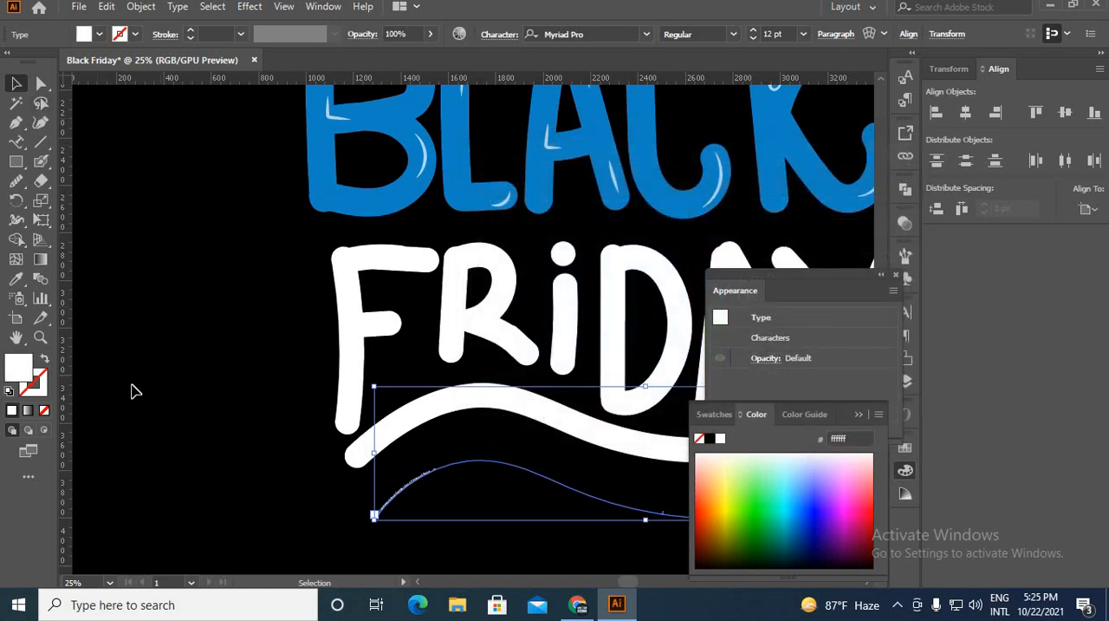
Set the happy shopping path text to 207 pt and change its font to Billionthine.
scroll(551, 558, "down", 1)
scroll(473, 514, "up", 1)
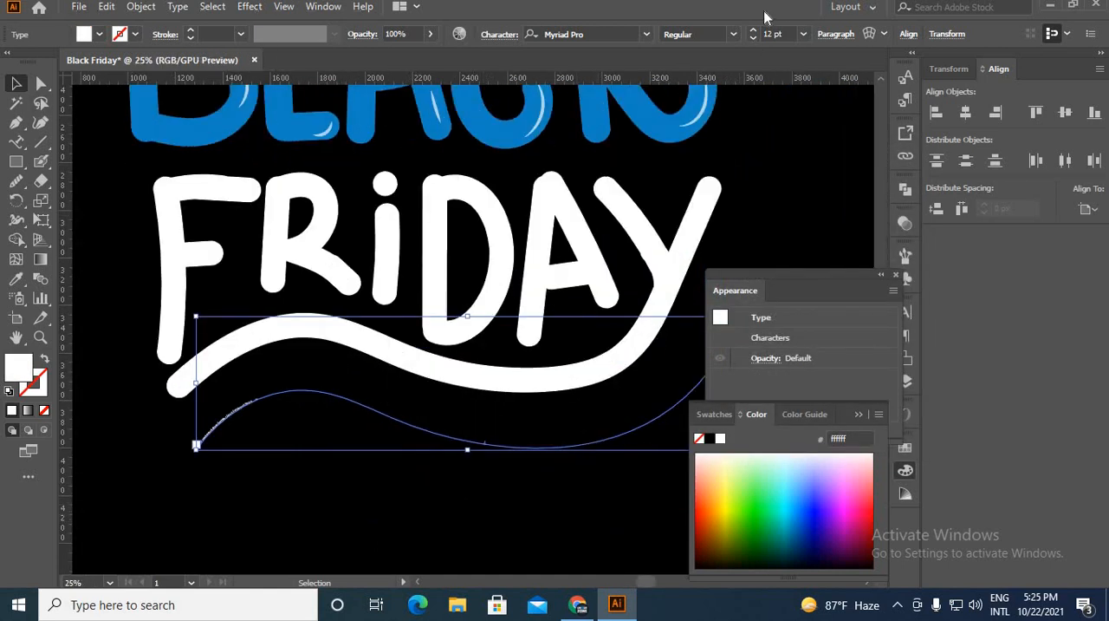
left_click(753, 31)
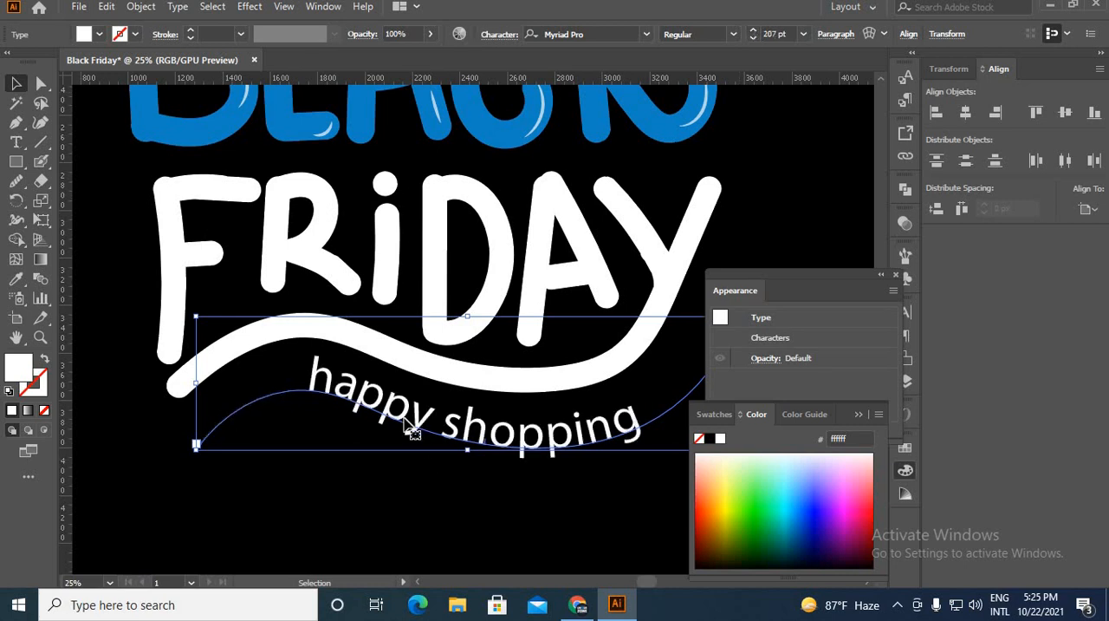
scroll(396, 401, "down", 3)
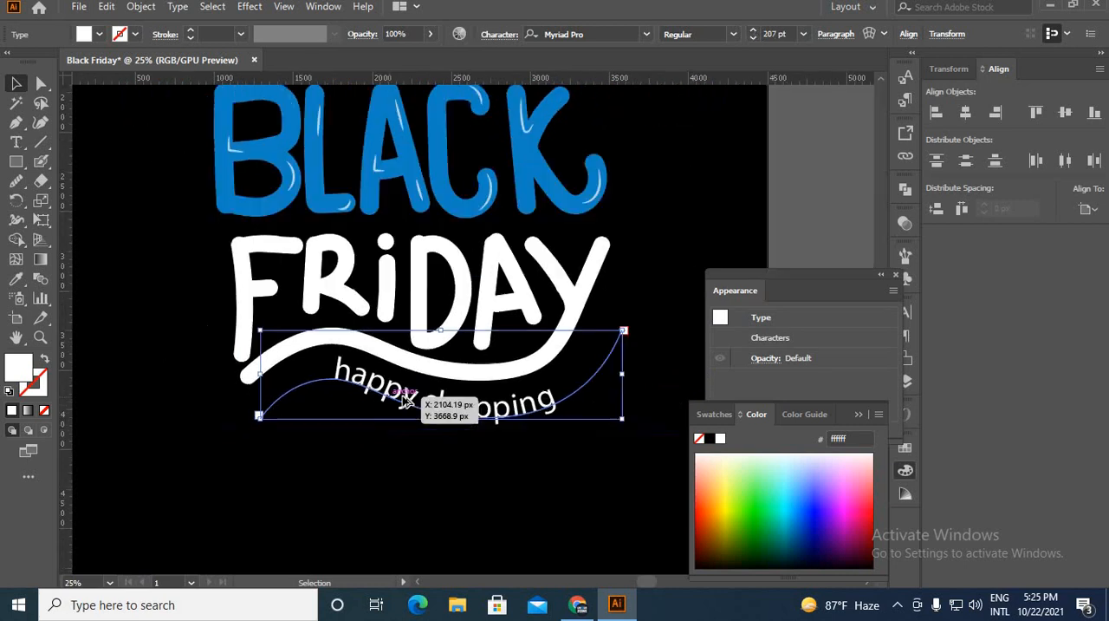
scroll(554, 377, "up", 1)
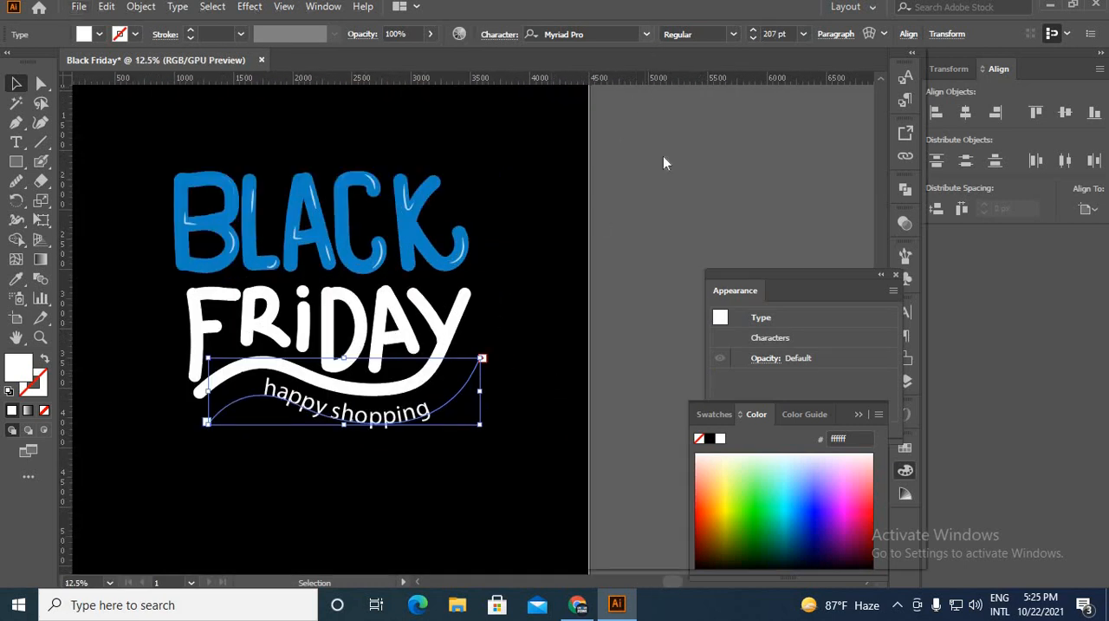
left_click(646, 33)
left_click(780, 107)
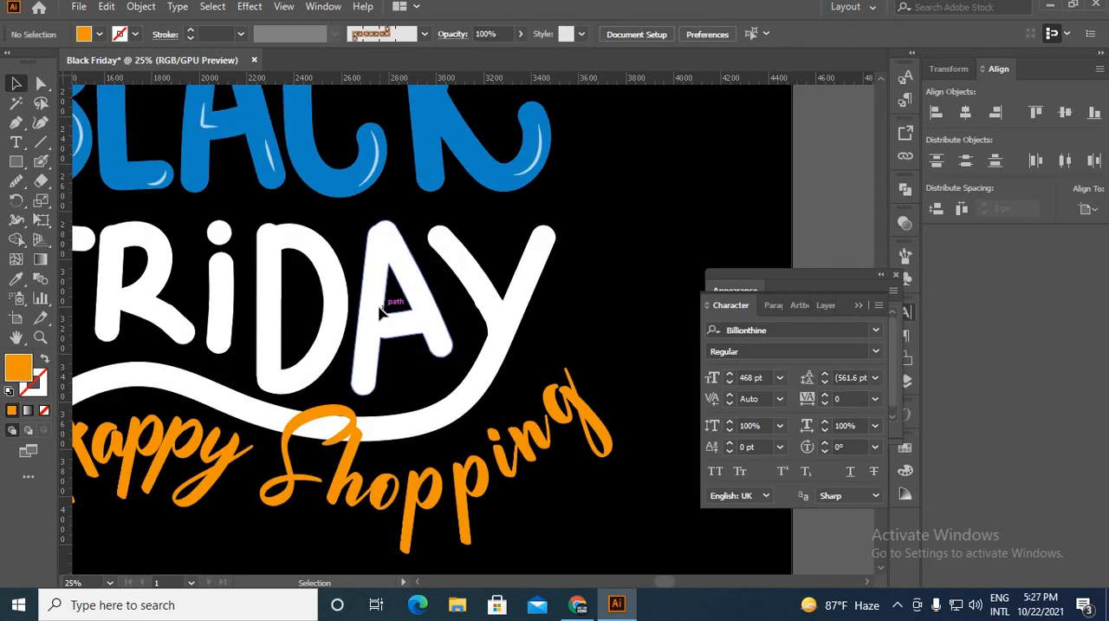
Select the white FRIDAY letters together with their swash and group them.
left_click(406, 303)
scroll(231, 321, "down", 2)
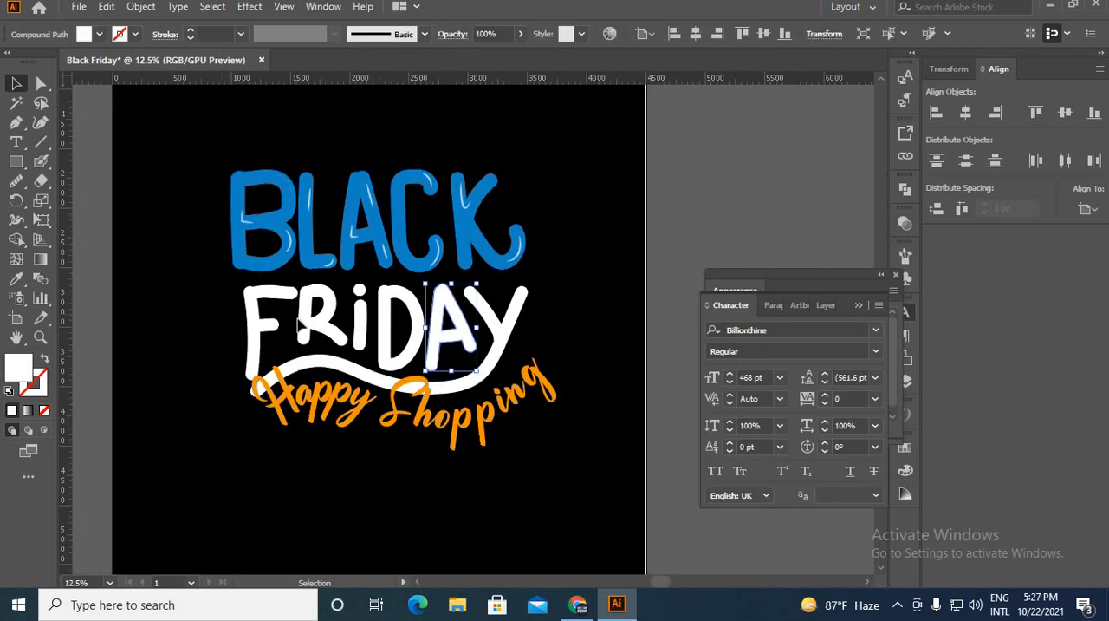
left_click_drag(299, 319, 548, 339)
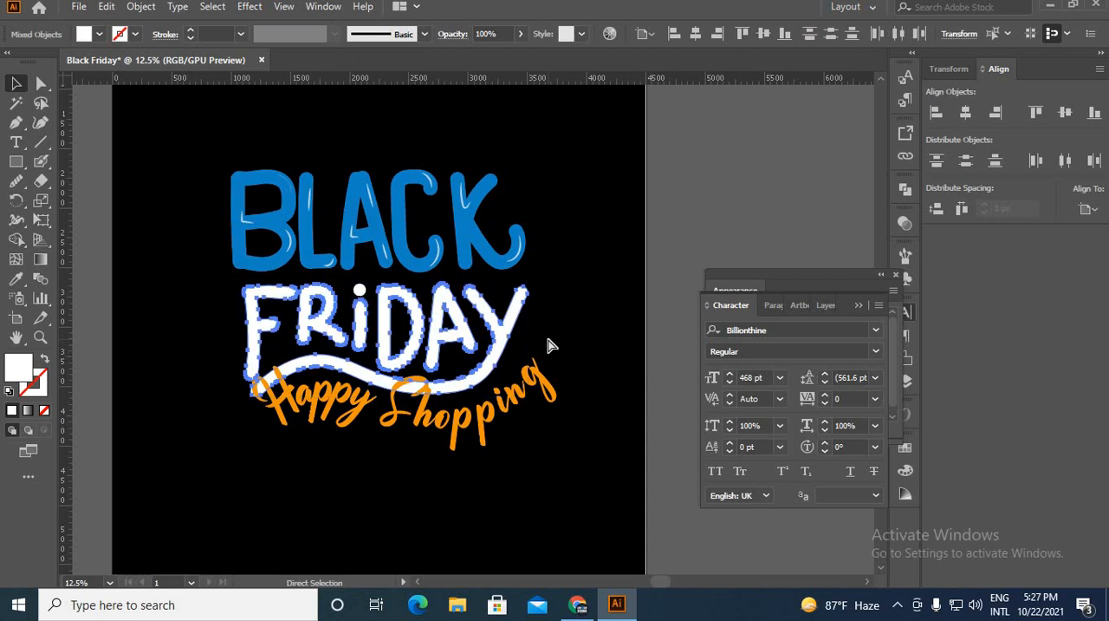
left_click(528, 438)
Offset the outlines of the orange Happy Shopping lettering by 10 px.
left_click(462, 434)
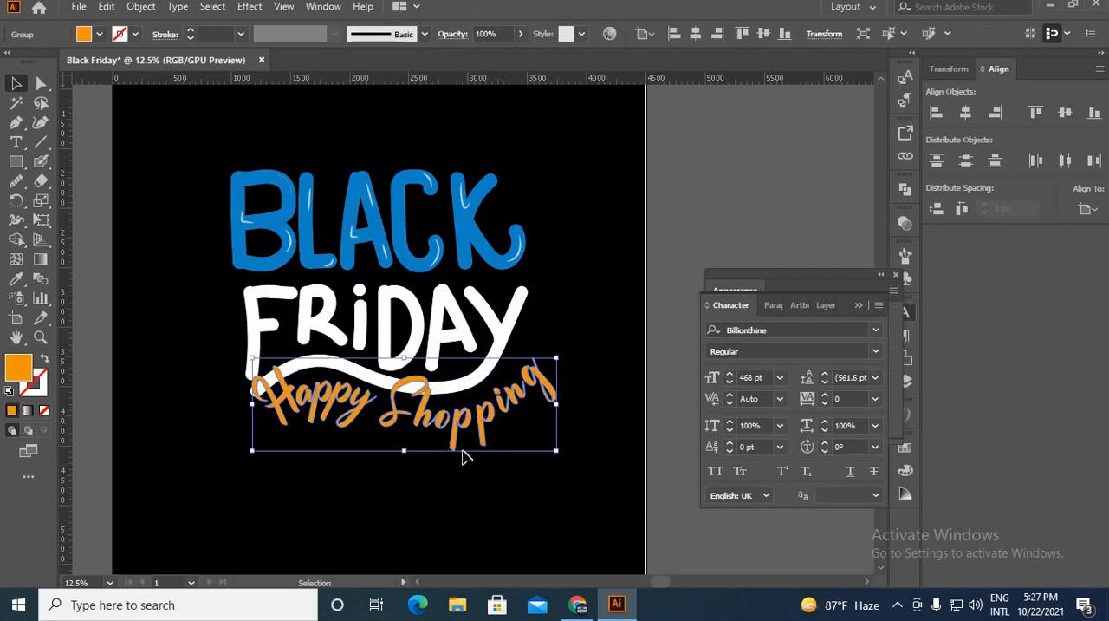
scroll(459, 446, "up", 3)
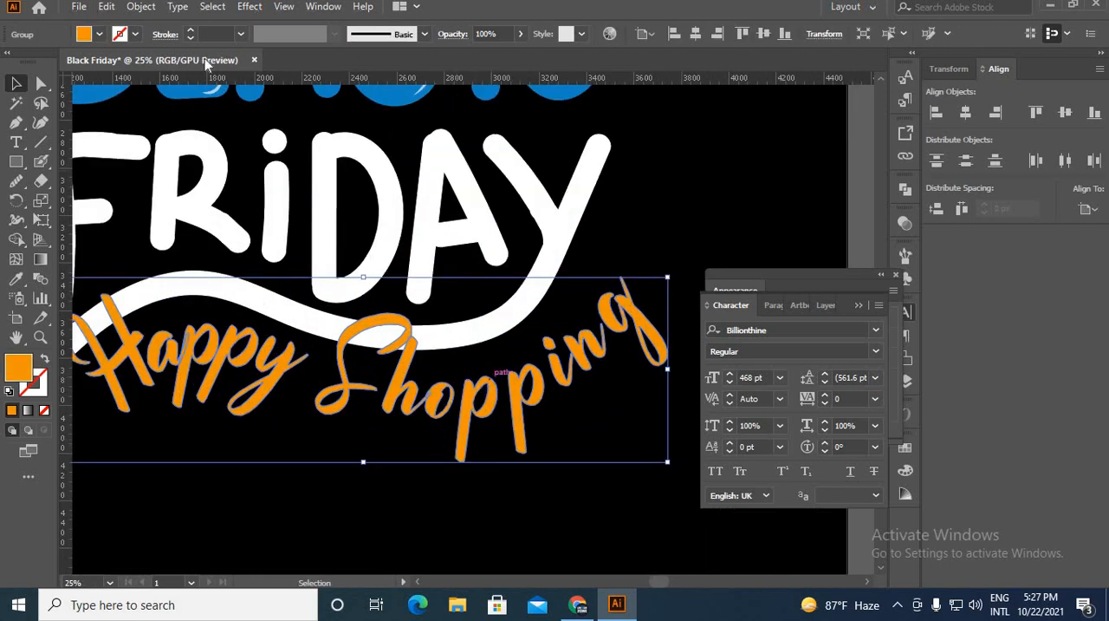
left_click(141, 7)
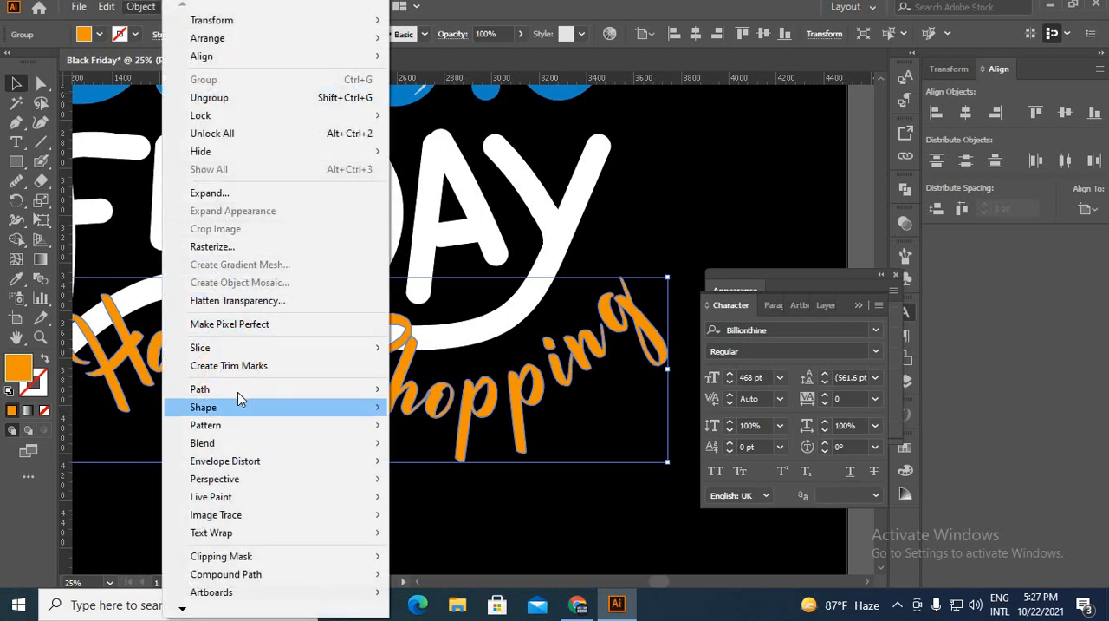
mouse_move(242, 390)
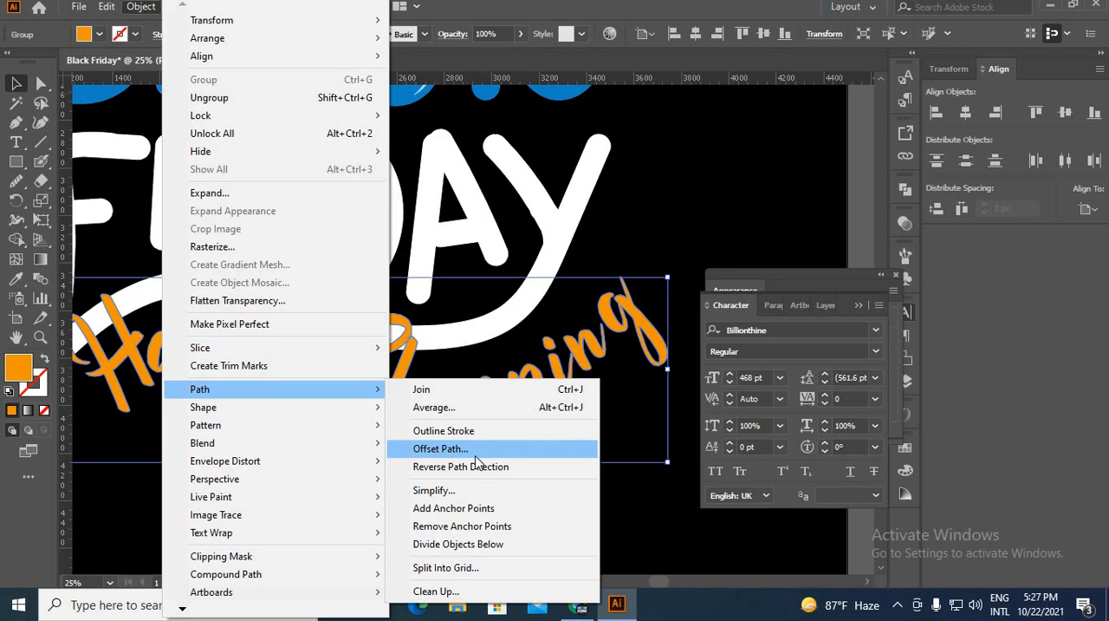
left_click(475, 455)
left_click(712, 387)
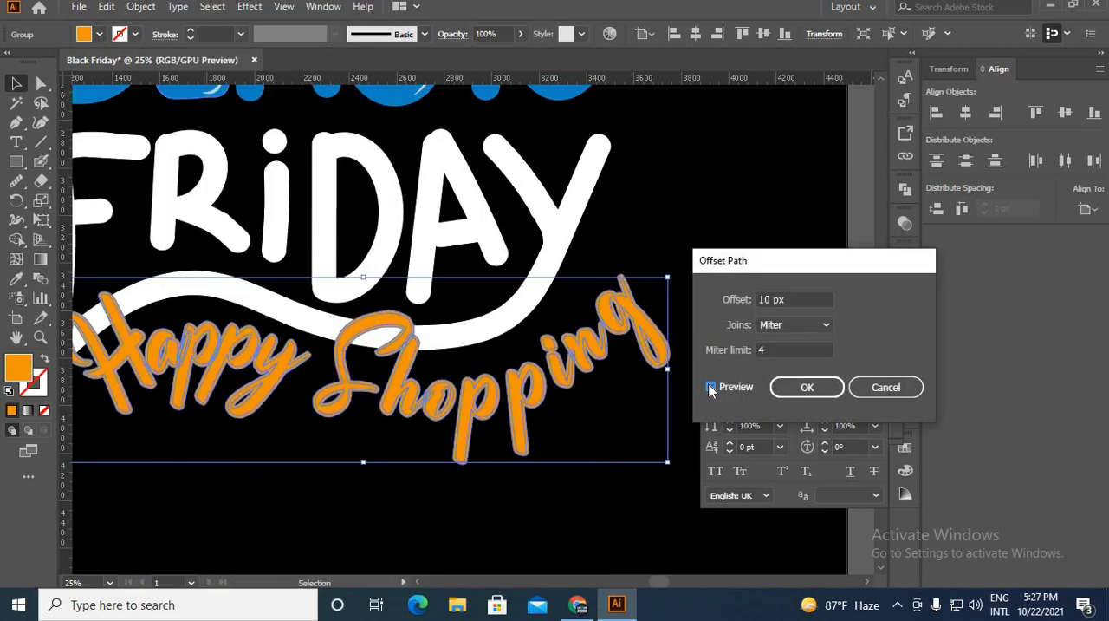
left_click(772, 325)
left_click(790, 360)
left_click(806, 390)
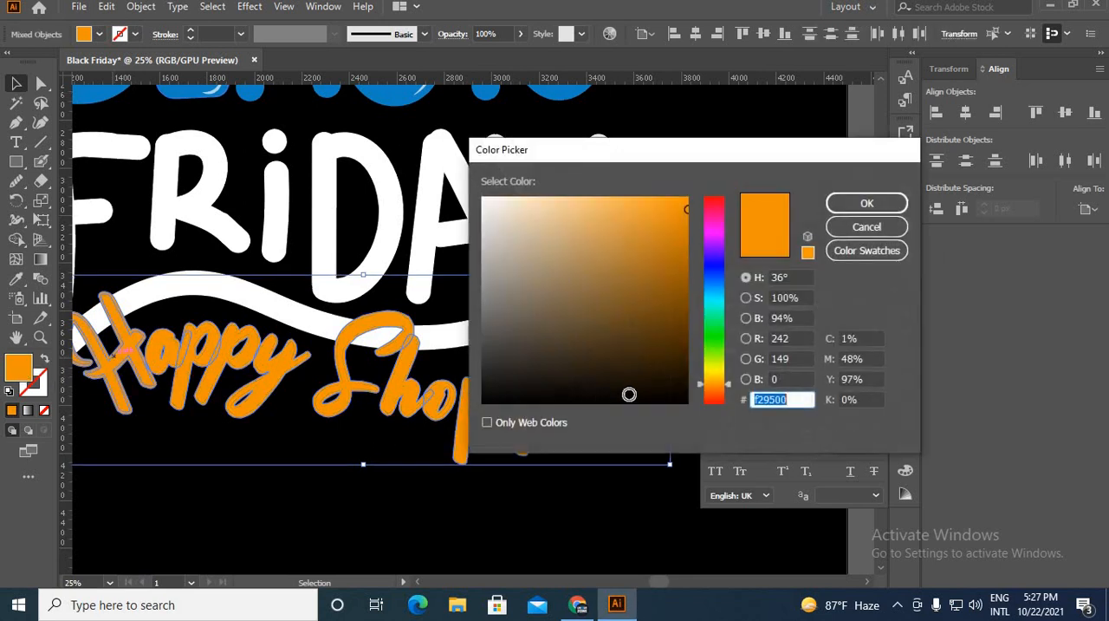
Fill the offset shape around the Happy Shopping lettering with black (000000) and deselect it.
type("000000")
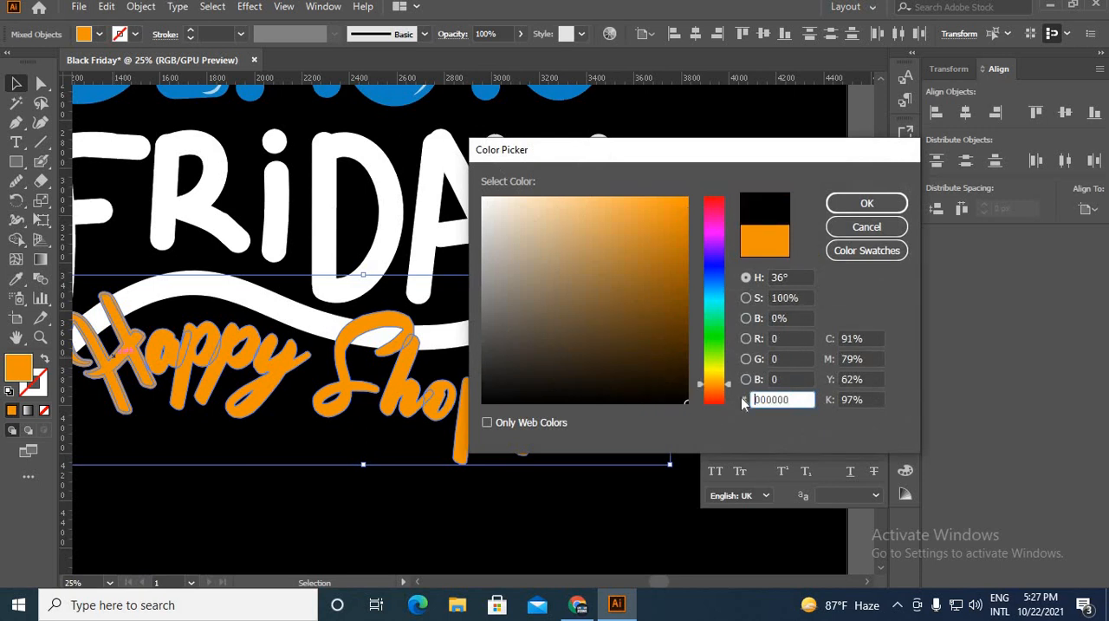
left_click(834, 208)
key("a")
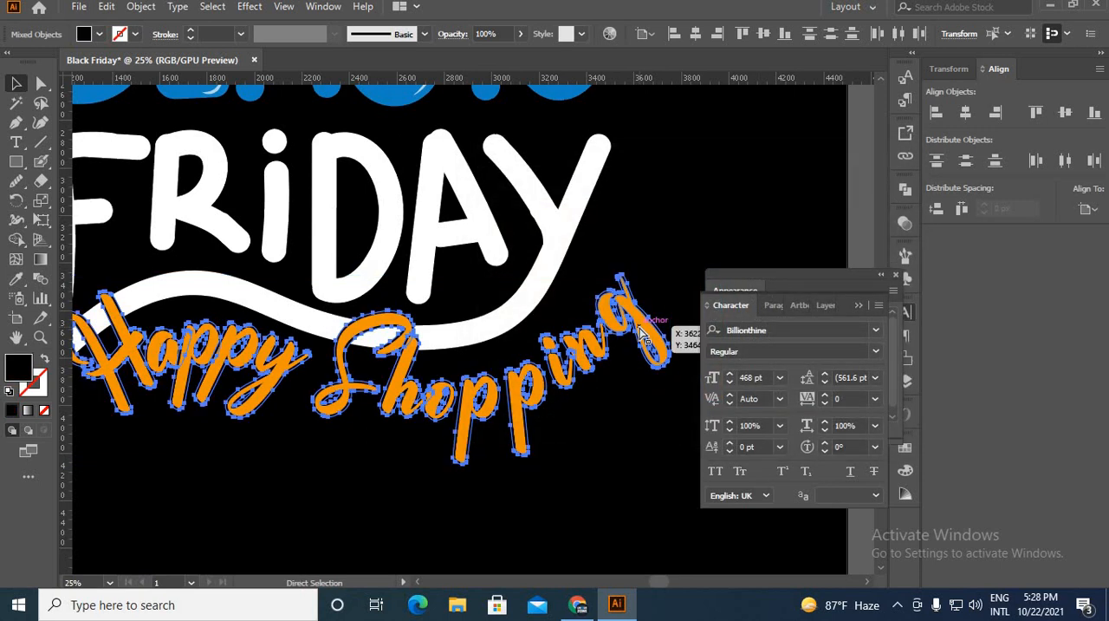
left_click(807, 250)
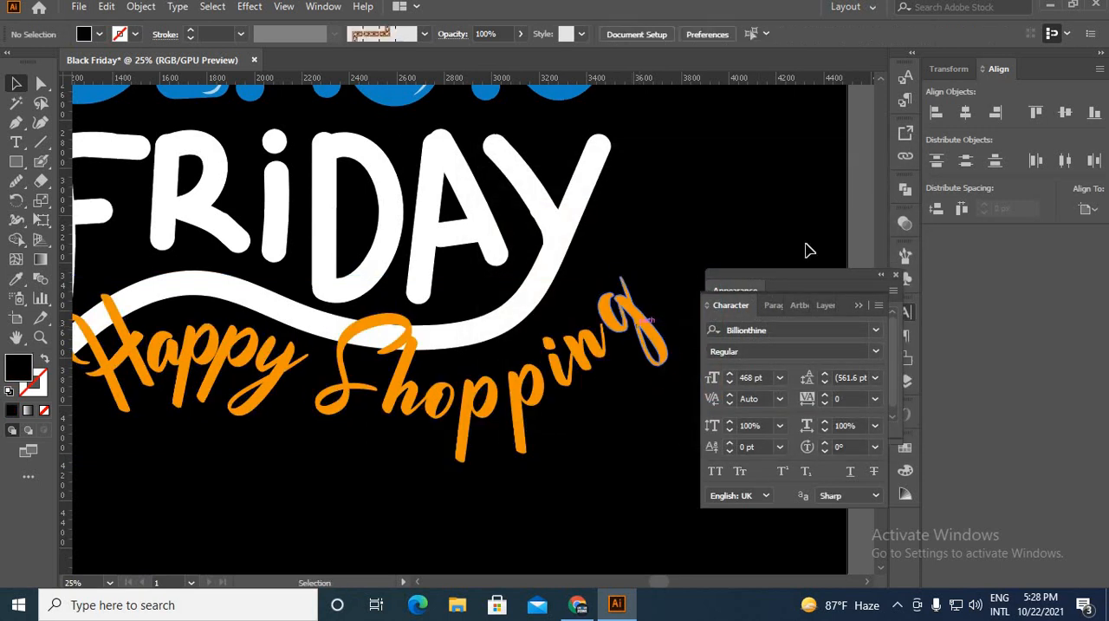
Create an opacity mask on the grouped FRIDAY lettering with clipping turned off.
left_click(904, 225)
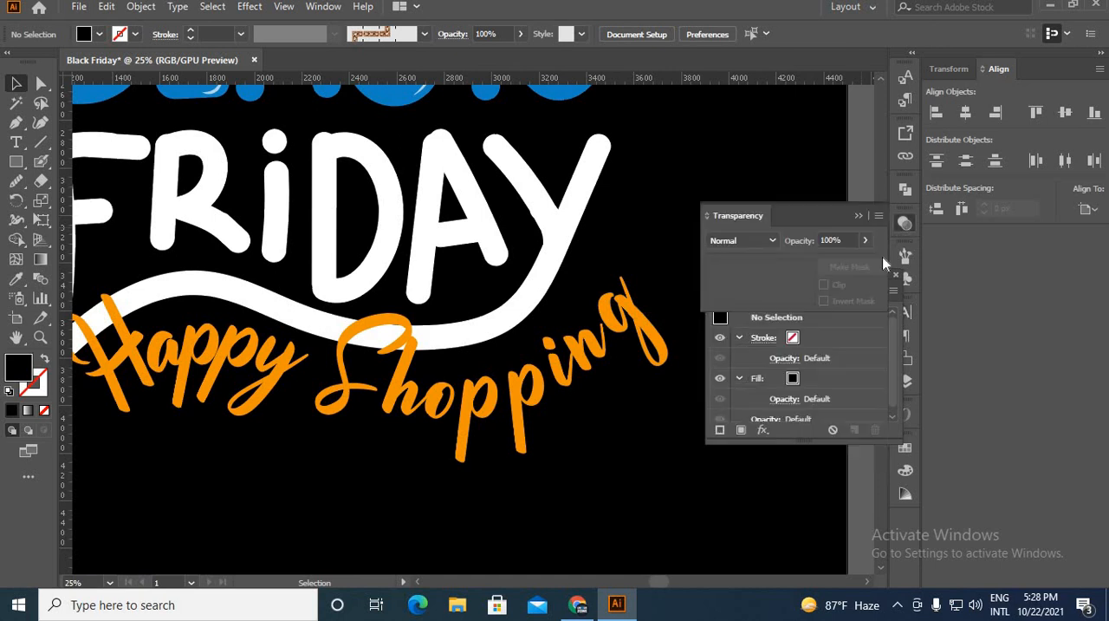
left_click(549, 297)
double_click(805, 293)
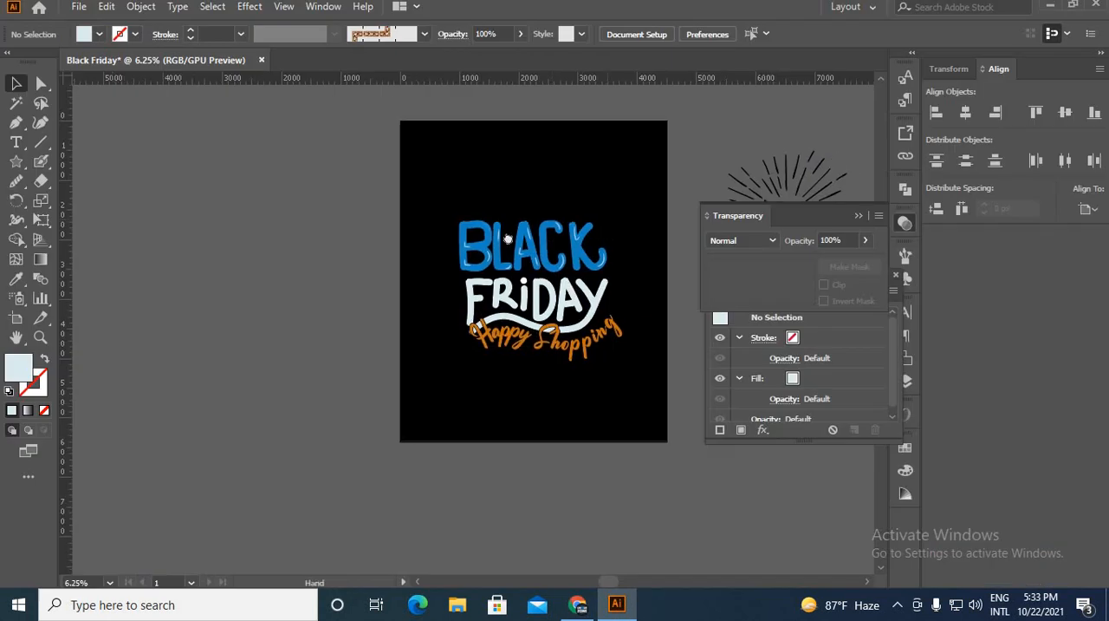
left_click_drag(508, 238, 348, 260)
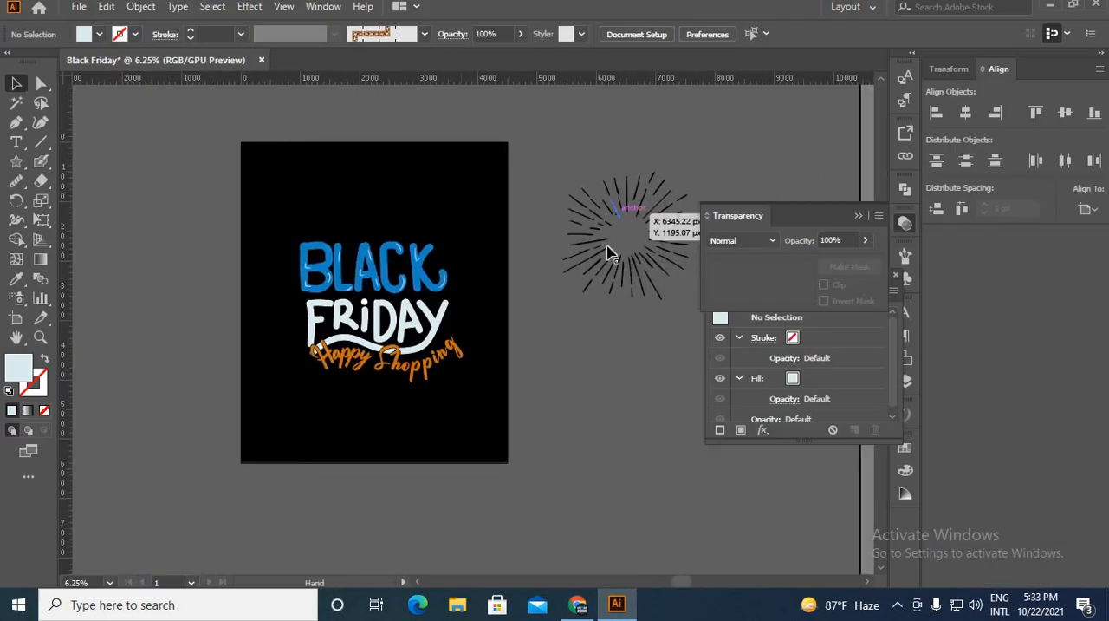
Group all the black sunburst rays beside the artboard and give them the light fill colour sampled from the FRIDAY lettering.
left_click(608, 252)
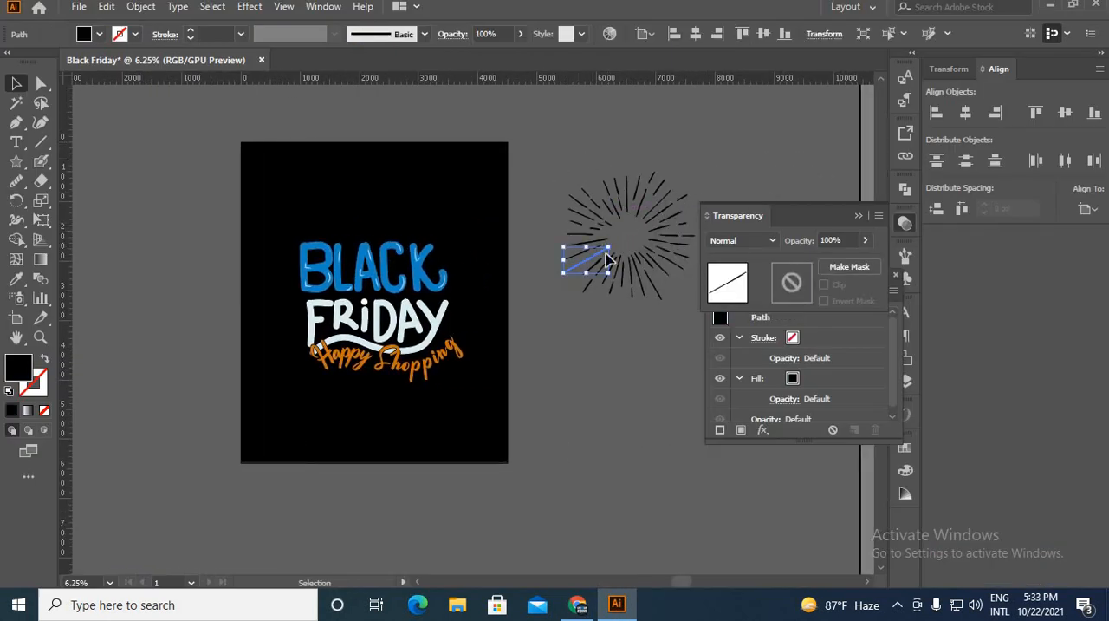
key("ctrl+a")
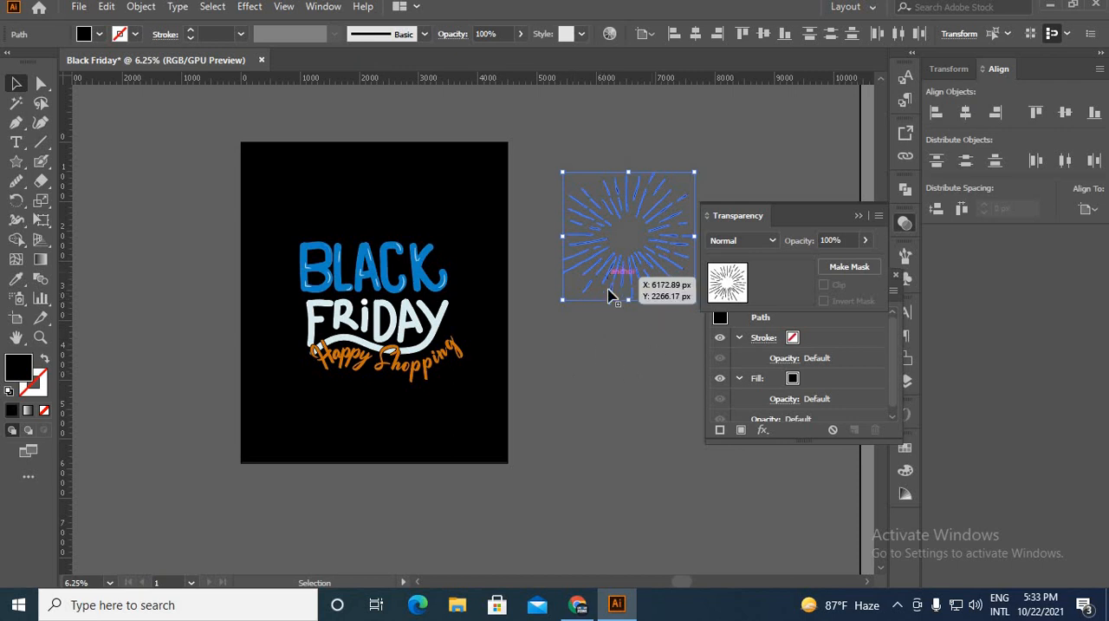
key("ctrl+g")
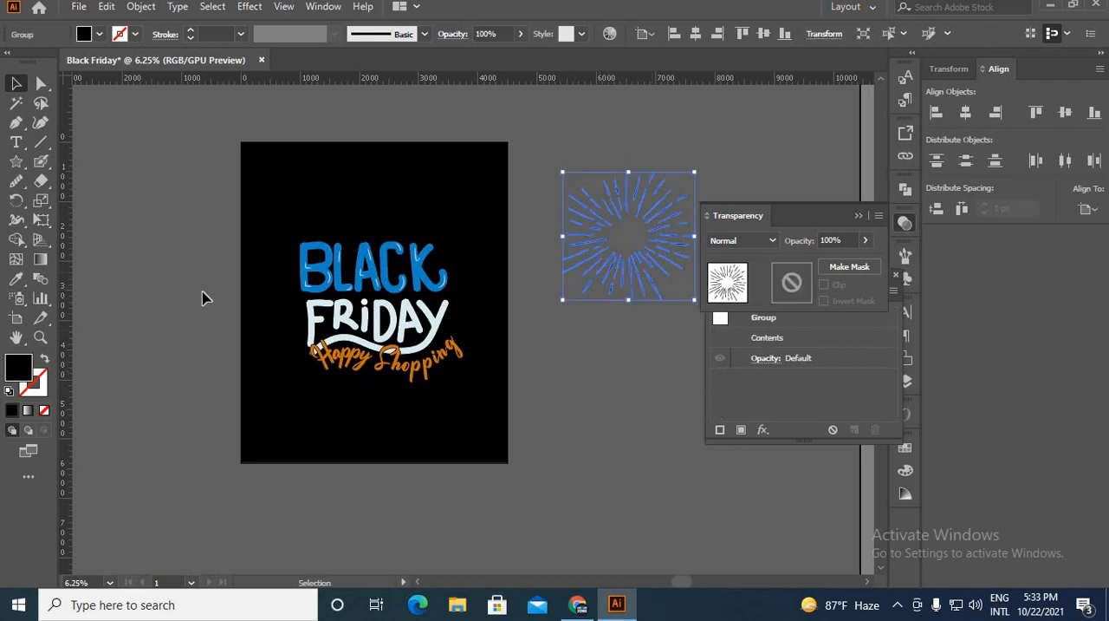
left_click(15, 278)
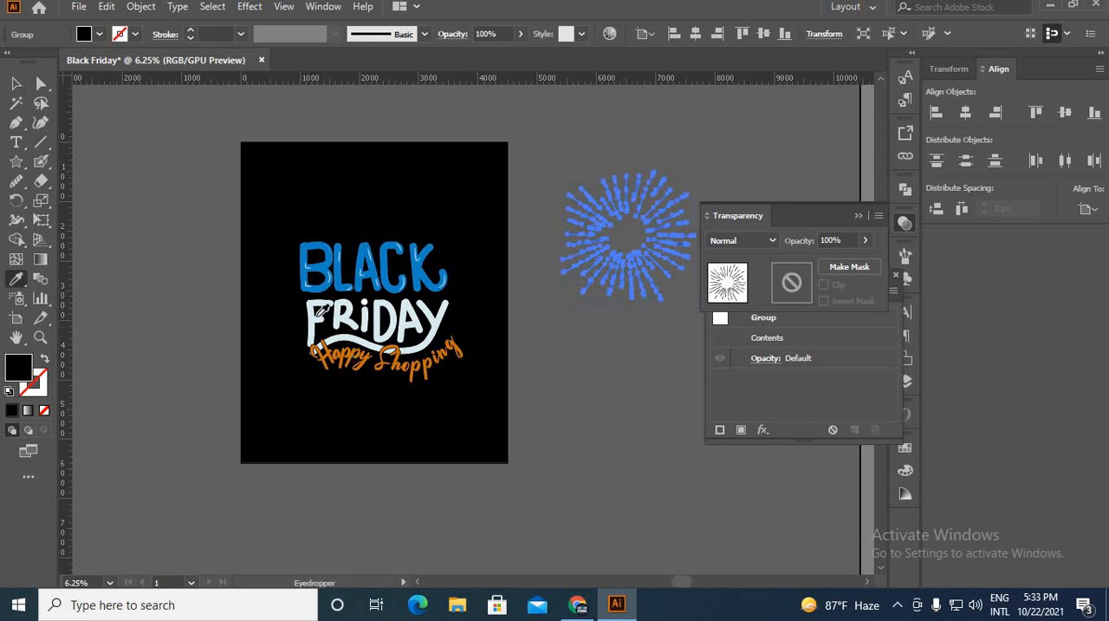
left_click(321, 308)
left_click(16, 83)
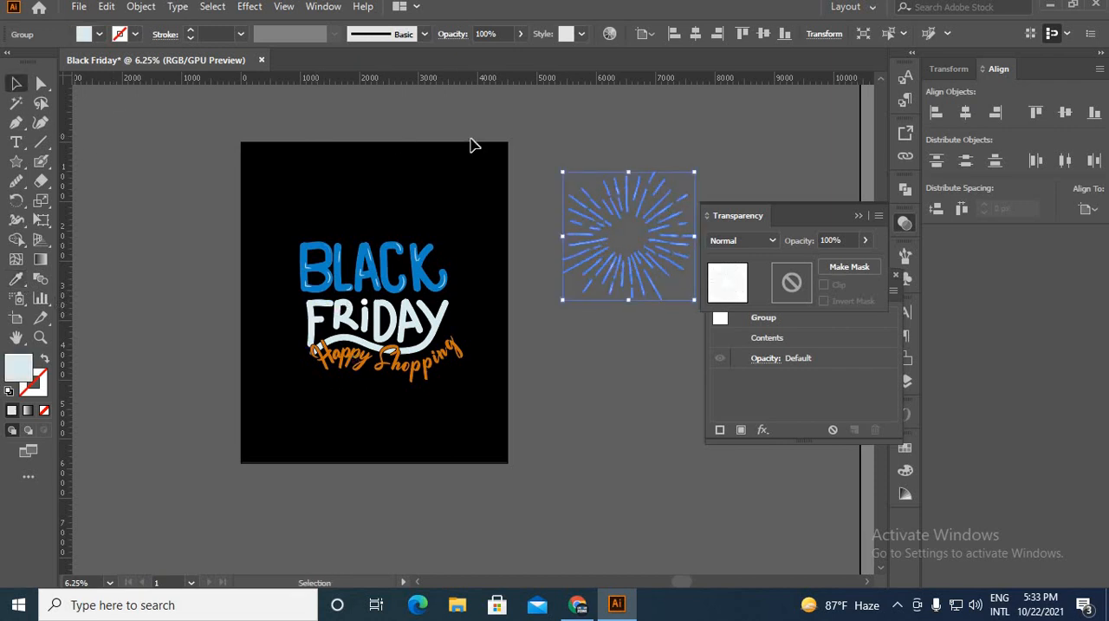
Move the sunburst group over the lettering on the artboard and enlarge it to about 3282 x 3187 px.
left_click(474, 146)
left_click_drag(668, 186, 410, 219)
left_click_drag(438, 333, 474, 376)
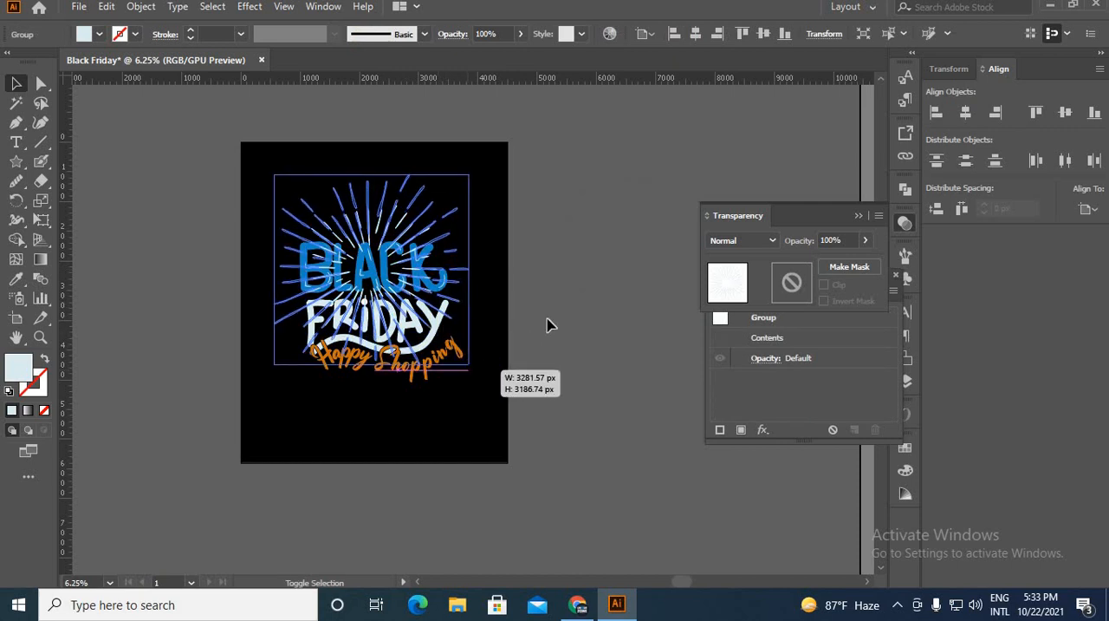
Centre the sunburst group over the lettering and send it behind the BLACK, FRIDAY and Happy Shopping lettering.
left_click_drag(344, 263, 339, 249)
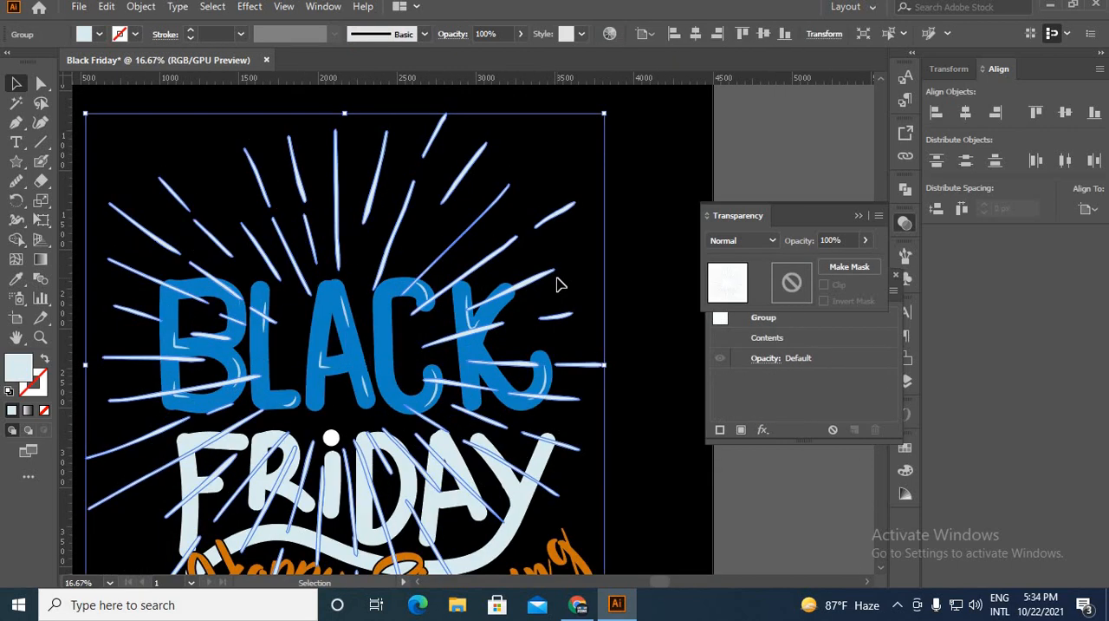
scroll(558, 278, "down", 3)
left_click(598, 347)
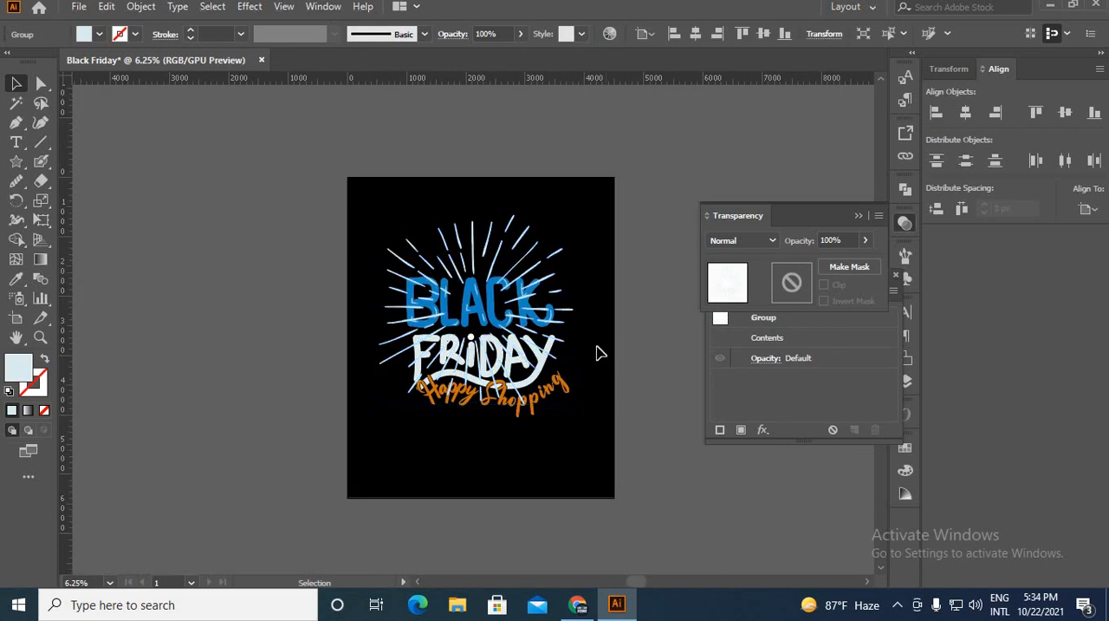
scroll(524, 262, "up", 2)
left_click(487, 241)
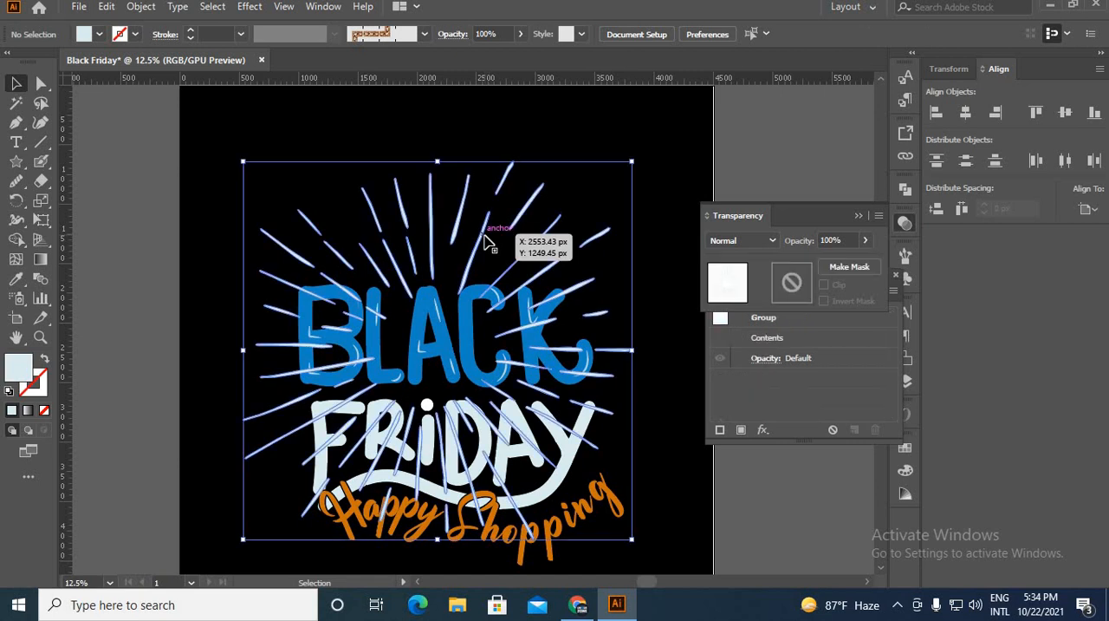
right_click(485, 235)
mouse_move(549, 437)
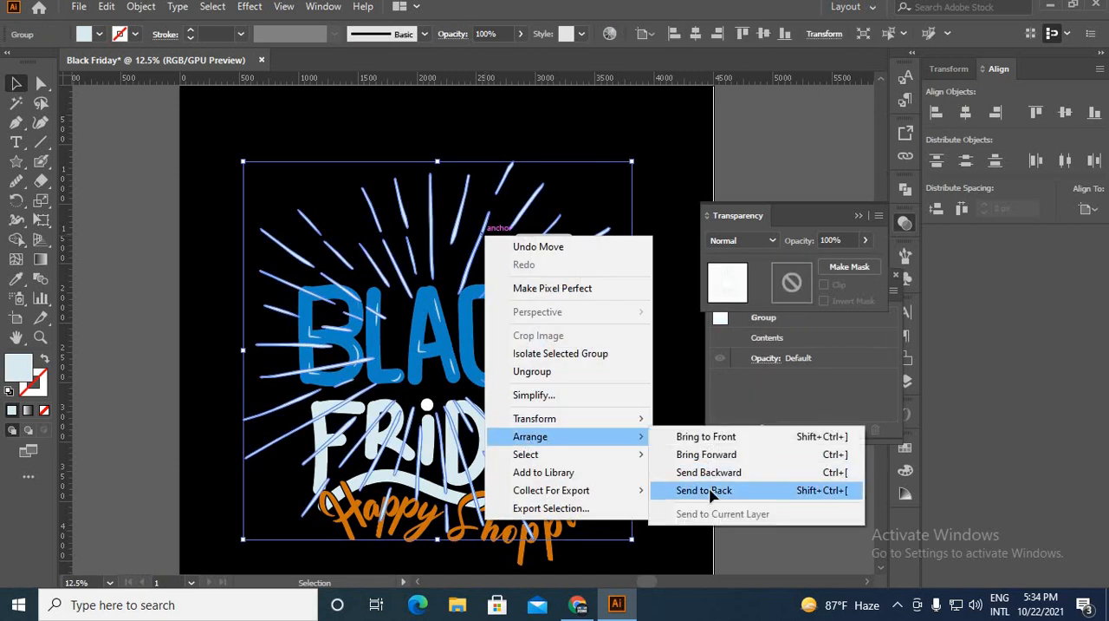
left_click(712, 492)
left_click(685, 486)
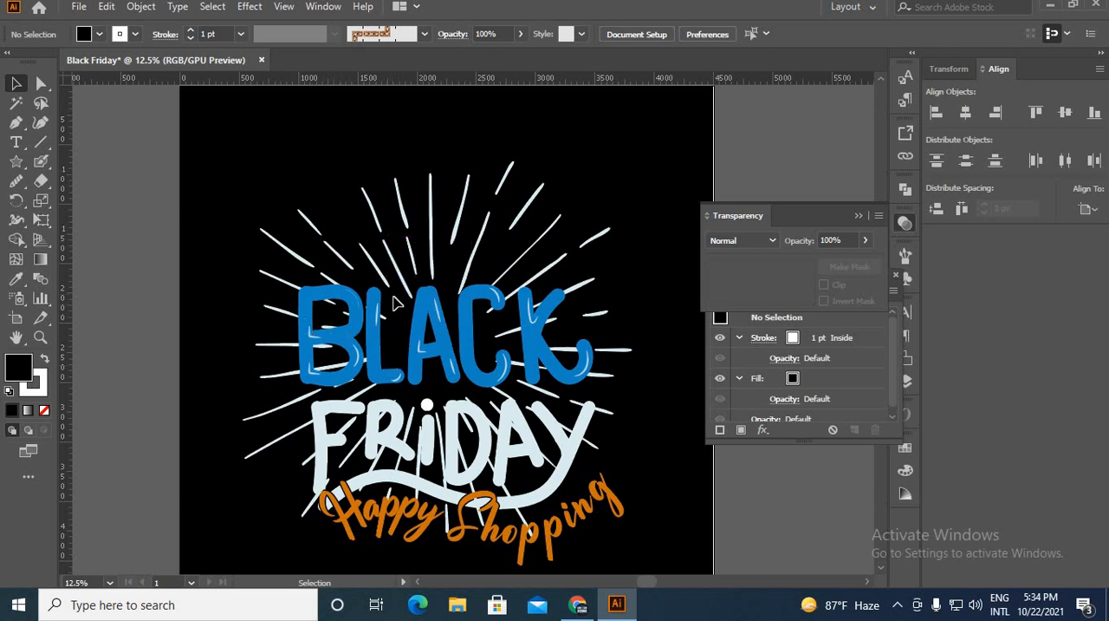
Create an opacity mask on the sunburst group with clipping turned off and enter the mask for editing.
left_click(395, 267)
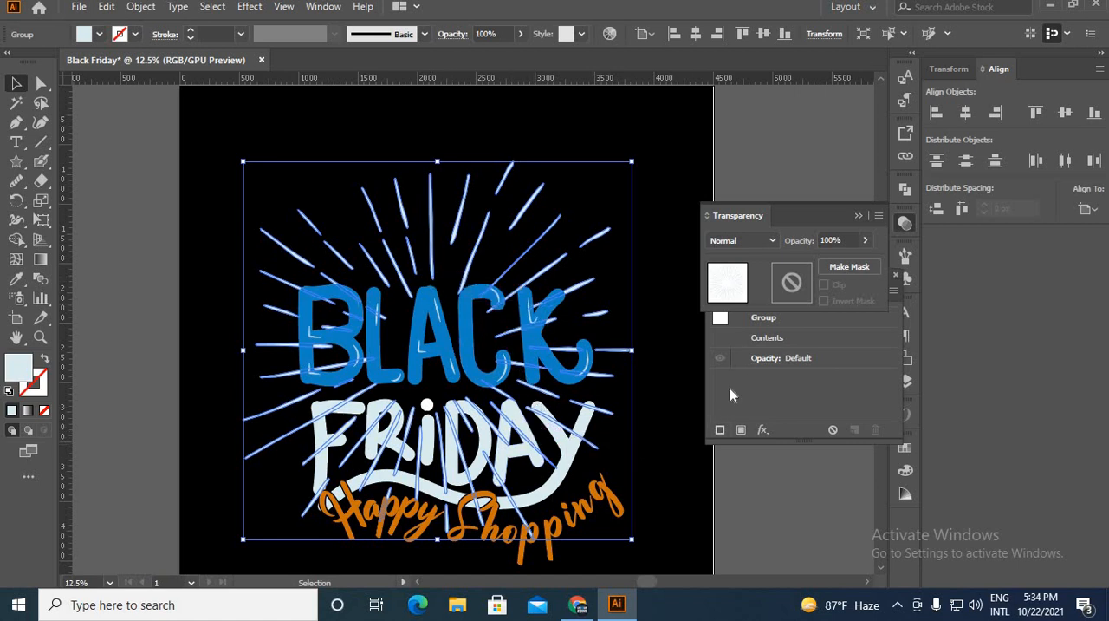
left_click(780, 293)
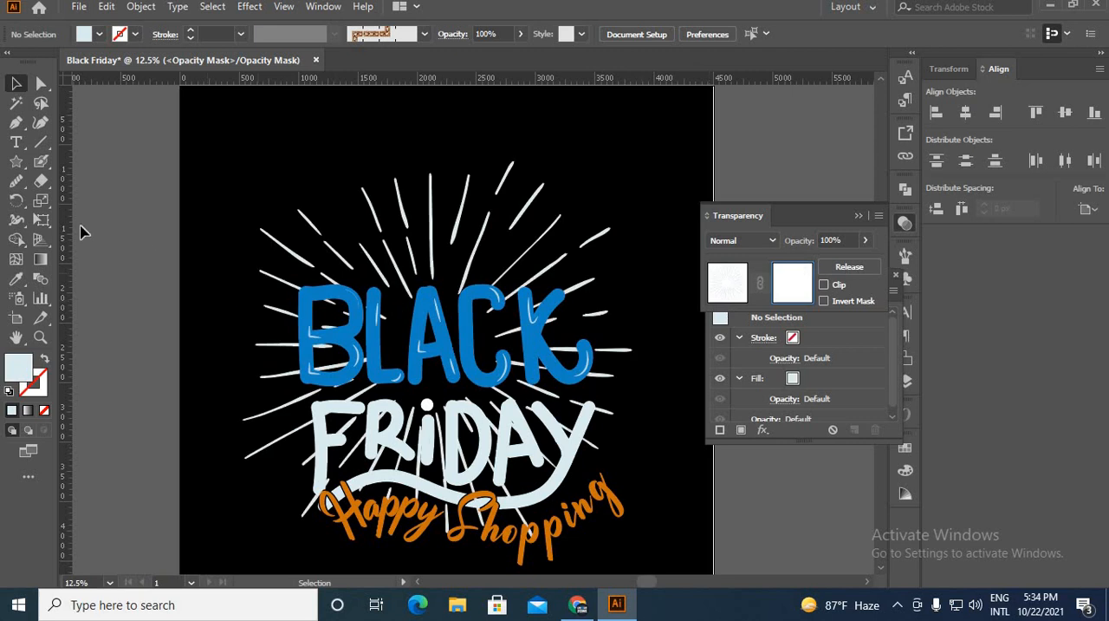
scroll(84, 233, "down", 3)
Draw a freehand Pencil outline around the lettering in the sunburst's opacity mask and fill it with black (000000).
left_click(16, 183)
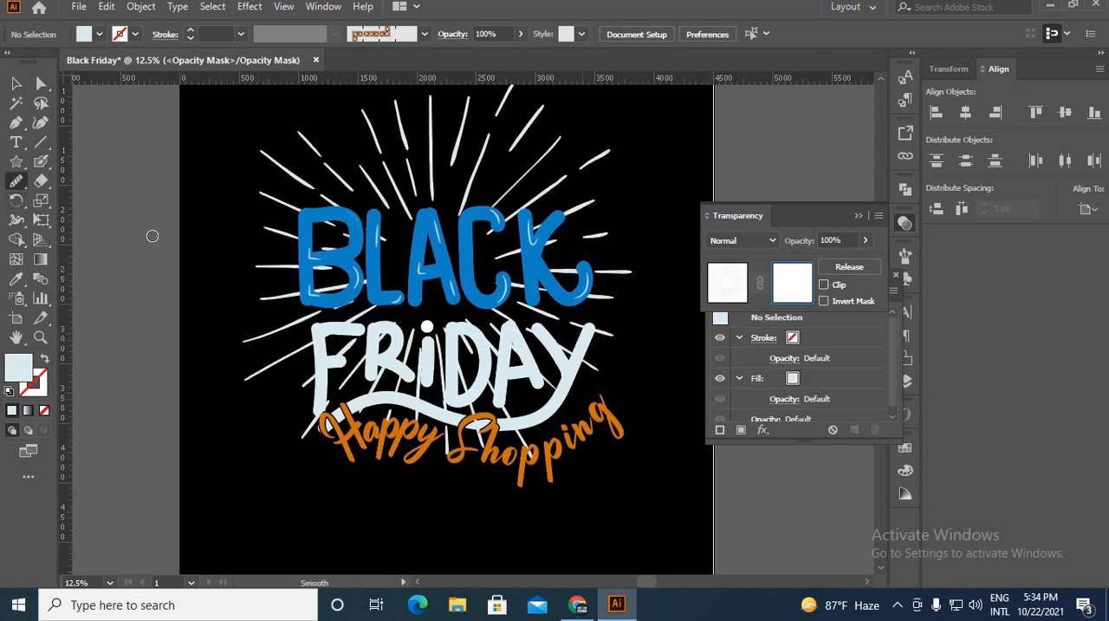
left_click(10, 184)
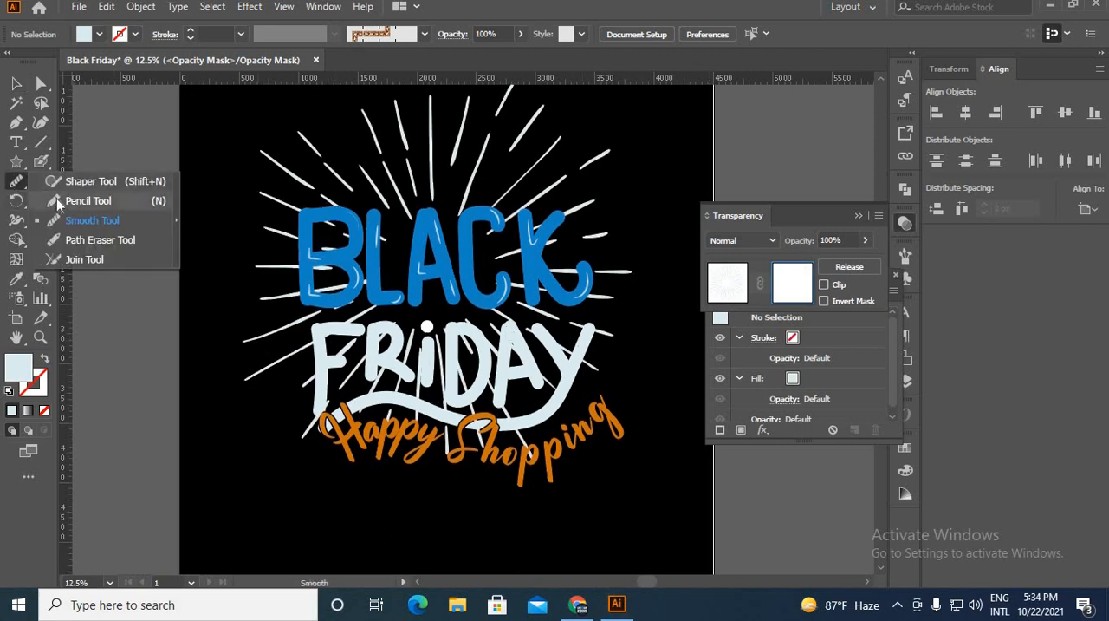
left_click(69, 202)
mouse_move(644, 322)
left_mouse_down()
mouse_move(588, 431)
mouse_move(513, 469)
mouse_move(400, 457)
mouse_move(319, 426)
mouse_move(257, 357)
mouse_move(237, 384)
mouse_move(231, 350)
mouse_move(270, 303)
mouse_move(269, 275)
mouse_move(309, 207)
mouse_move(479, 196)
mouse_move(550, 206)
mouse_move(578, 210)
mouse_move(578, 242)
mouse_move(603, 257)
mouse_move(678, 369)
mouse_move(700, 433)
left_mouse_up()
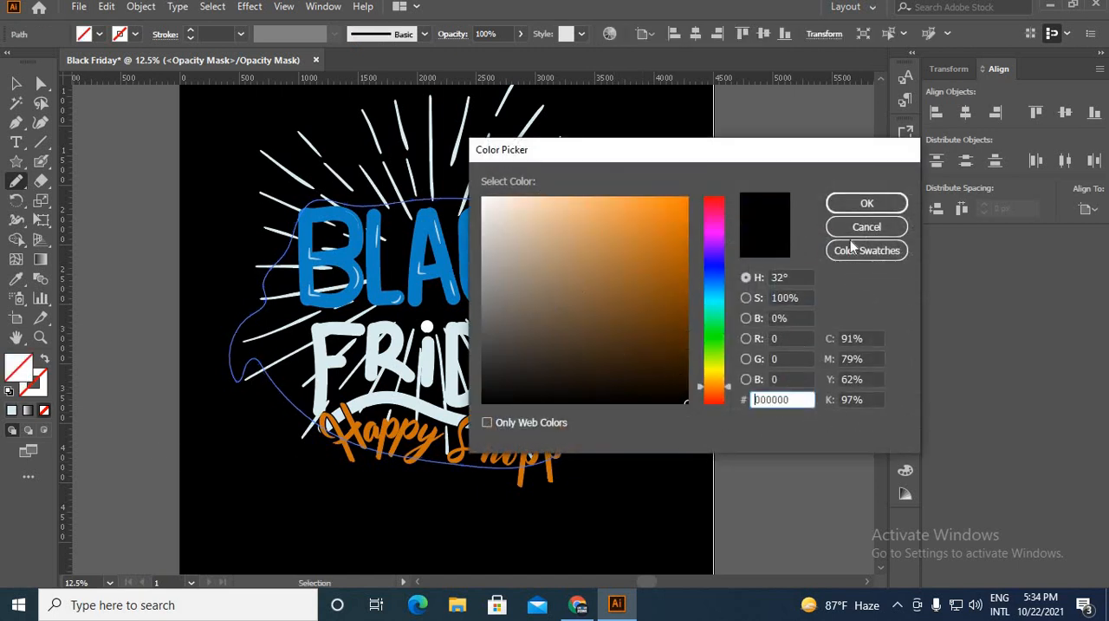
left_click(866, 204)
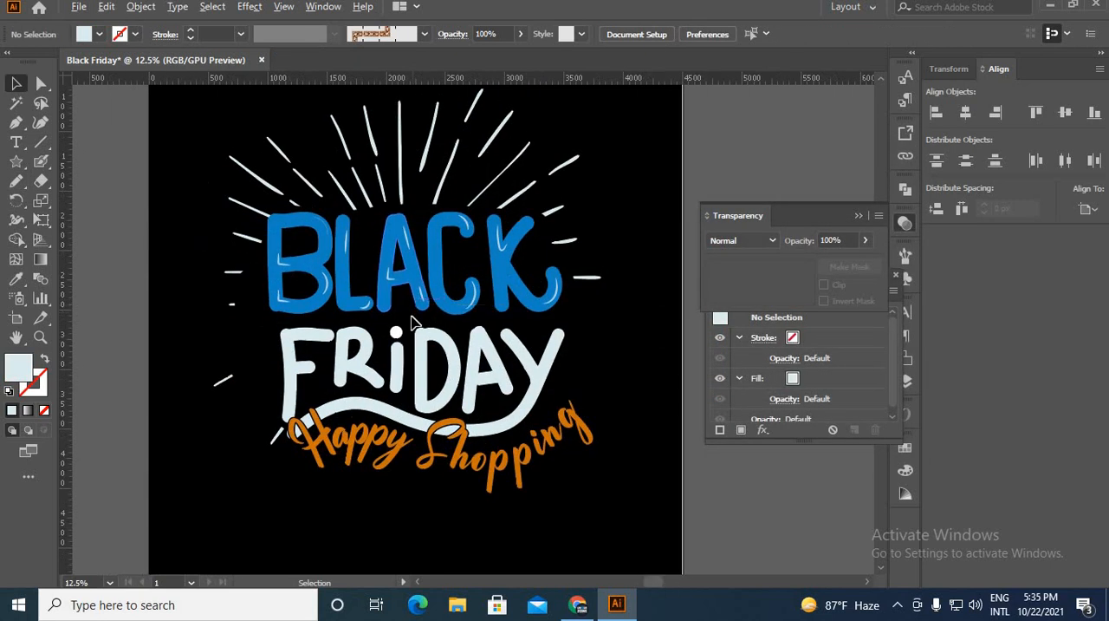
Convert the white "Freenin.com" text above the BLACK lettering to outlines.
key("ctrl+plus")
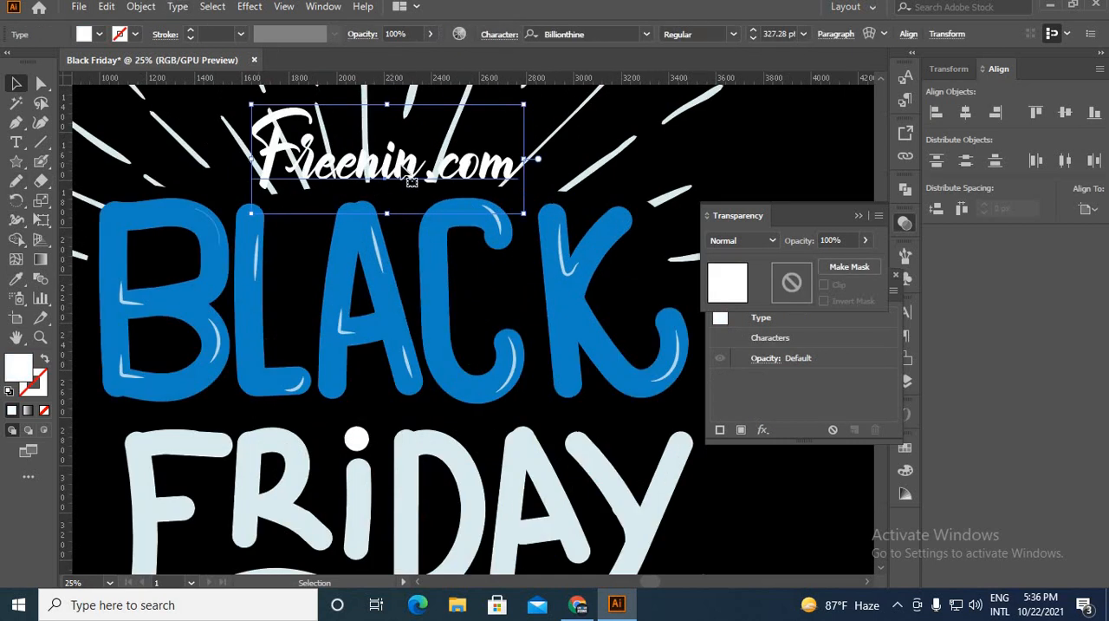
right_click(401, 165)
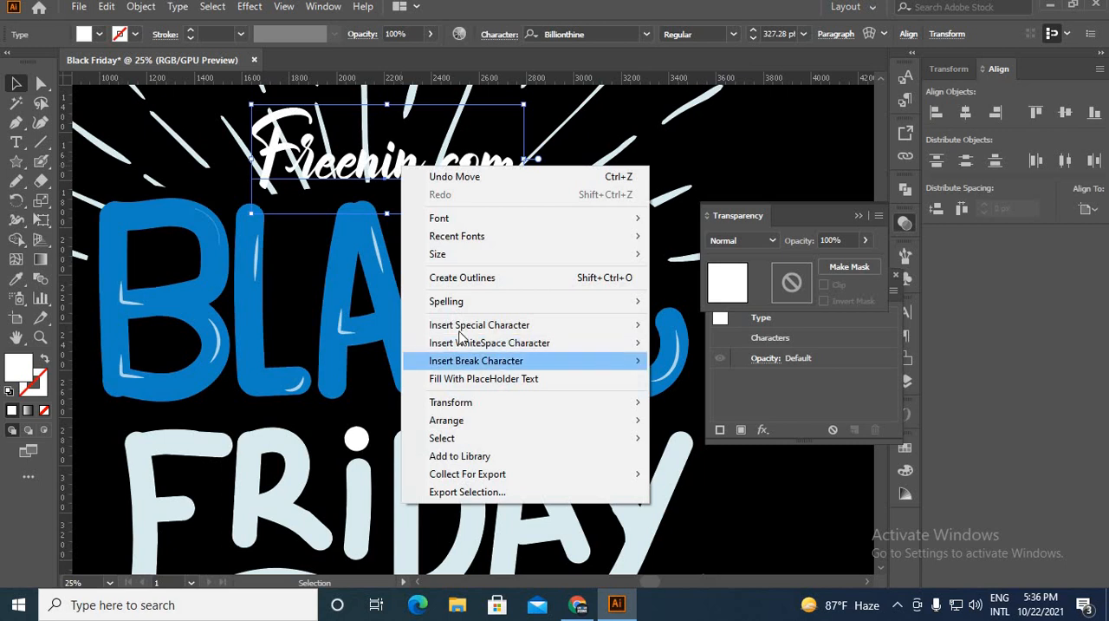
left_click(464, 280)
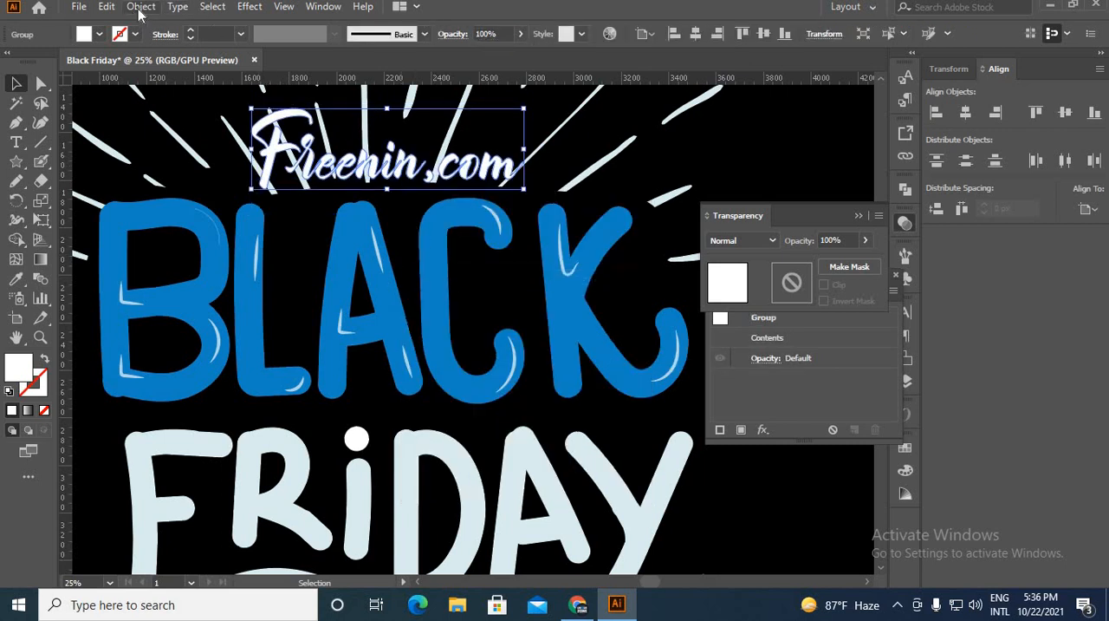
Offset the outlined Freenin.com lettering by 40 px with round joins.
left_click(140, 7)
mouse_move(229, 389)
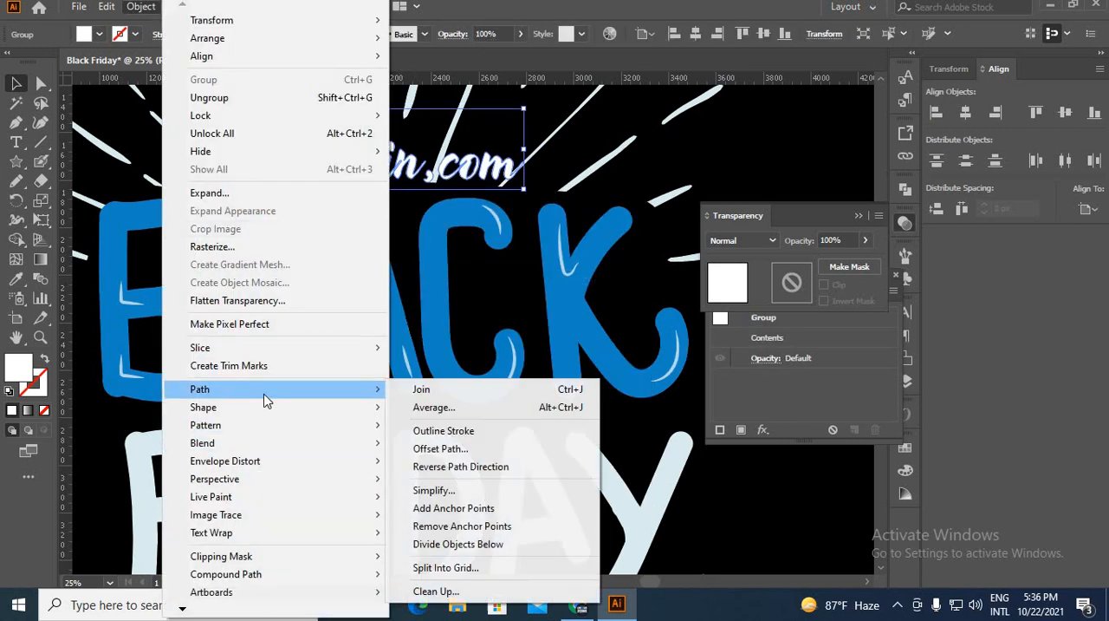
left_click(489, 451)
left_click(711, 388)
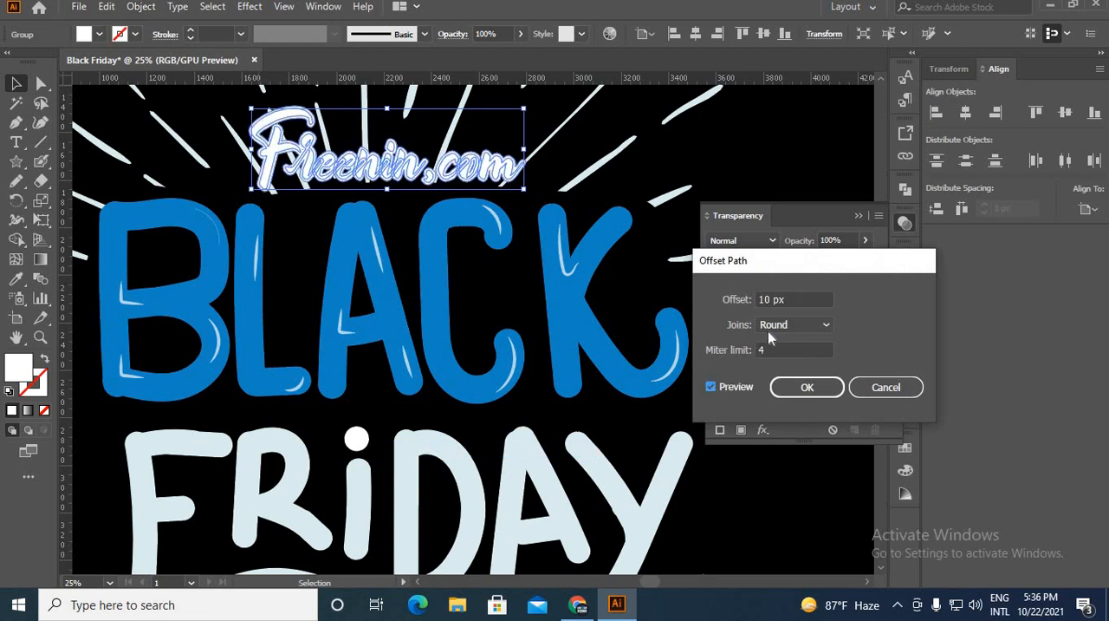
left_click(769, 299)
key("Up")
key("Up")
key("Up")
key("Up")
key("Up")
key("Up")
key("Up")
key("Up")
key("Up")
key("Up")
key("Up")
key("Up")
key("Up")
key("Up")
key("Up")
key("Up")
key("Up")
key("Up")
key("Up")
key("Up")
key("Up")
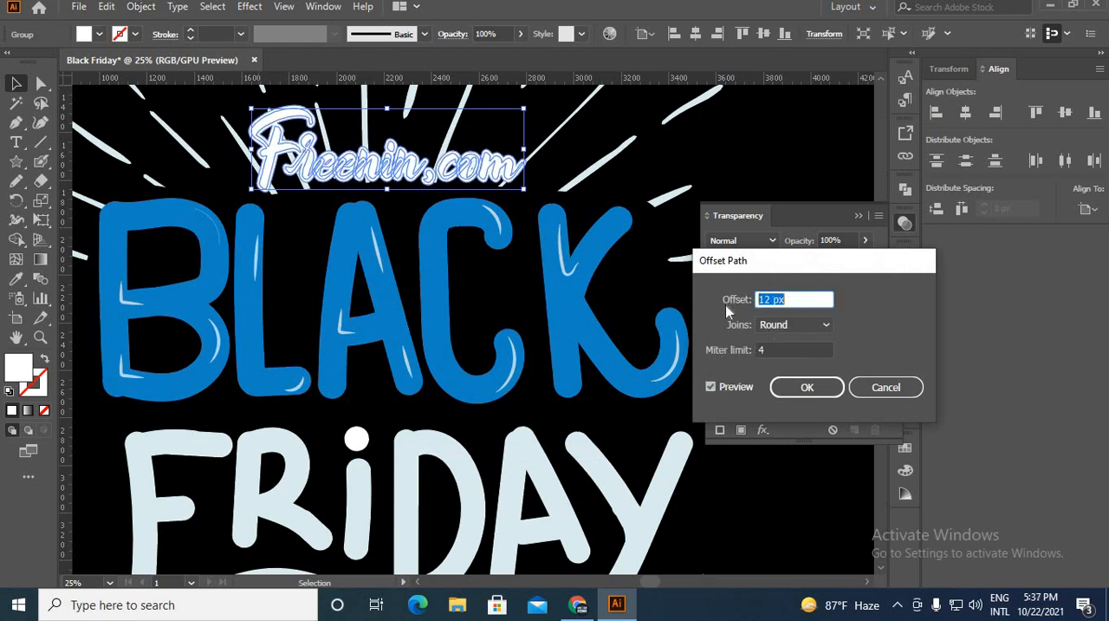
key("Up")
key("Up")
key("Up")
key("Up")
key("Up")
key("Up")
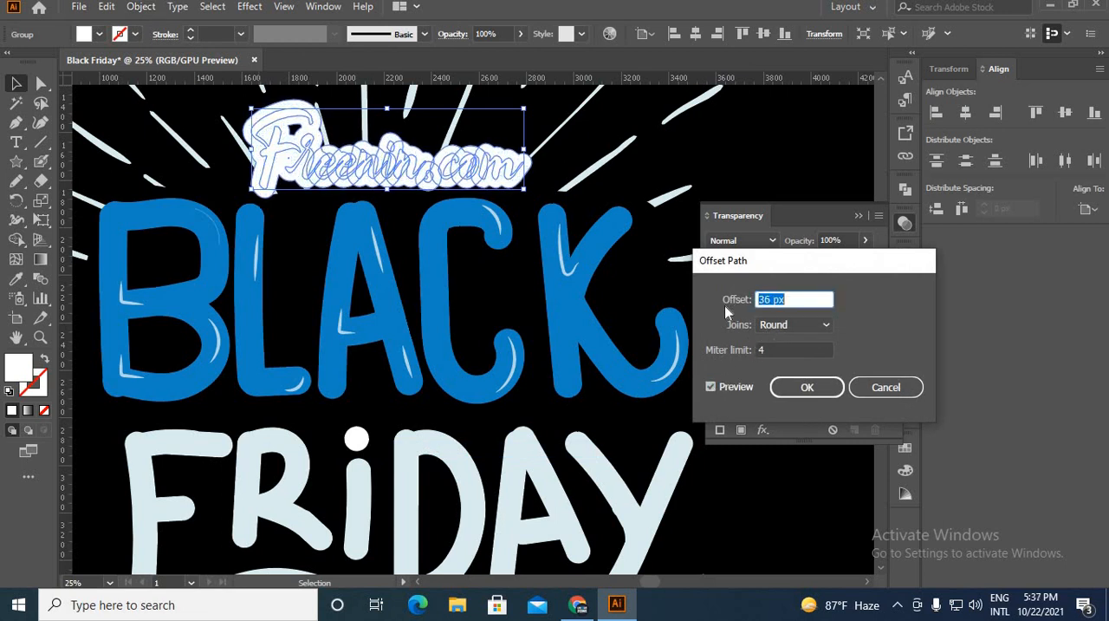
left_click(807, 386)
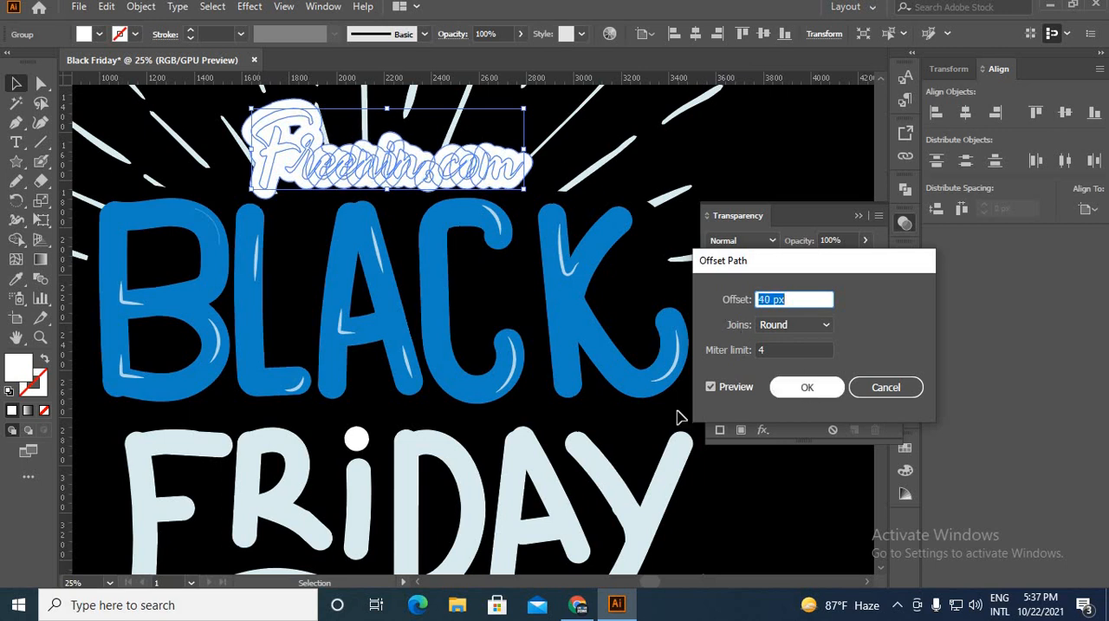
Fill the offset shapes around the Freenin.com lettering with black (000000) and cut them from the artwork.
double_click(23, 373)
mouse_move(540, 344)
left_mouse_down()
mouse_move(636, 384)
mouse_move(668, 384)
mouse_move(691, 414)
left_mouse_up()
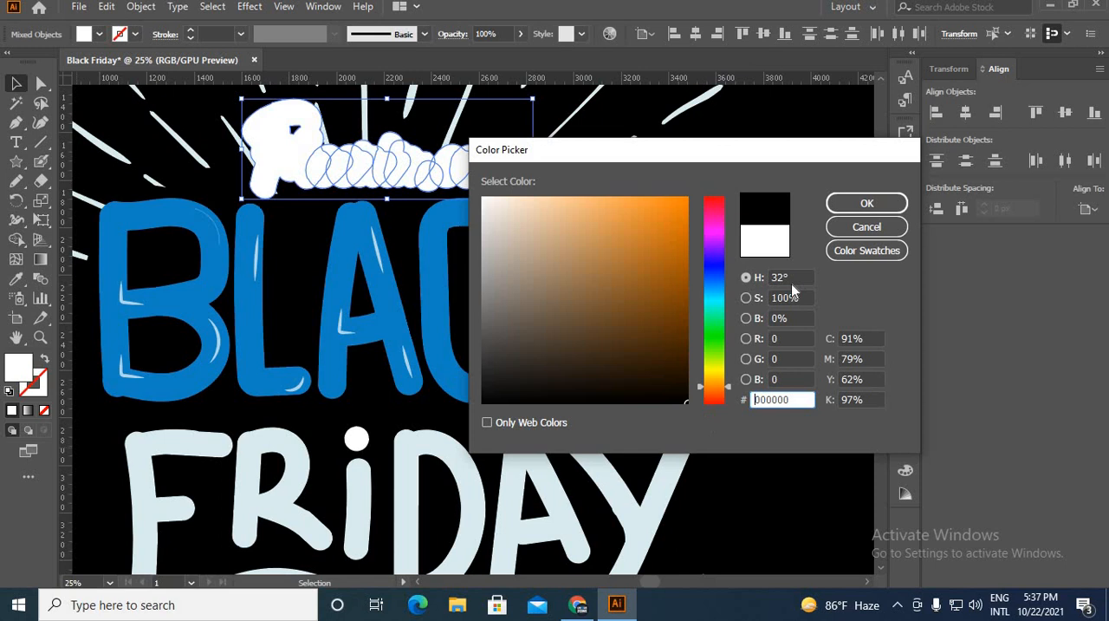
left_click(867, 203)
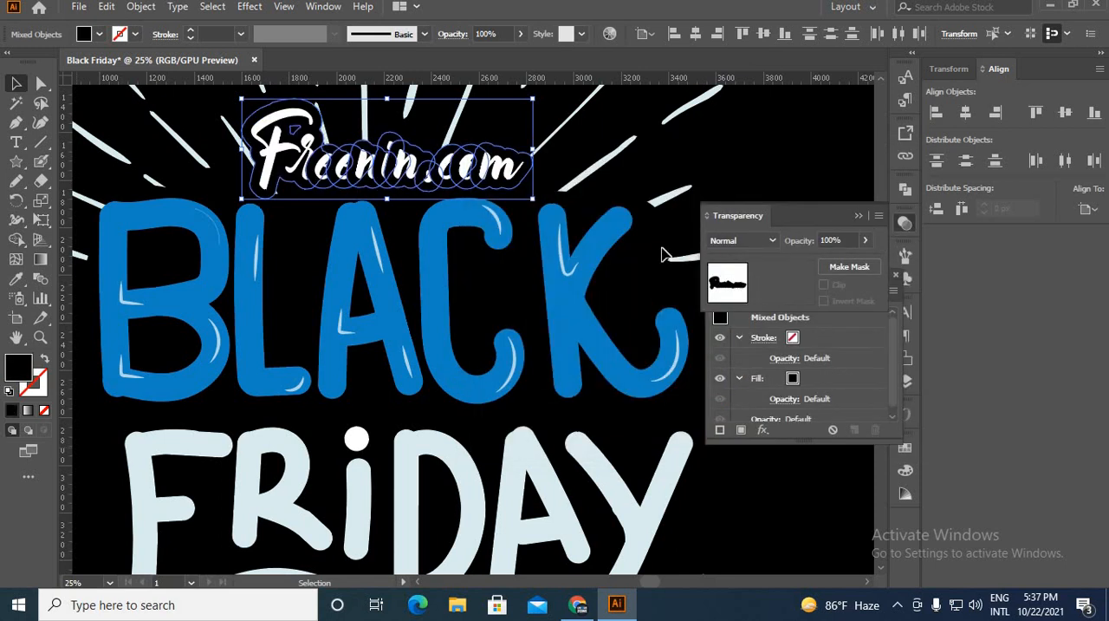
left_click(582, 260)
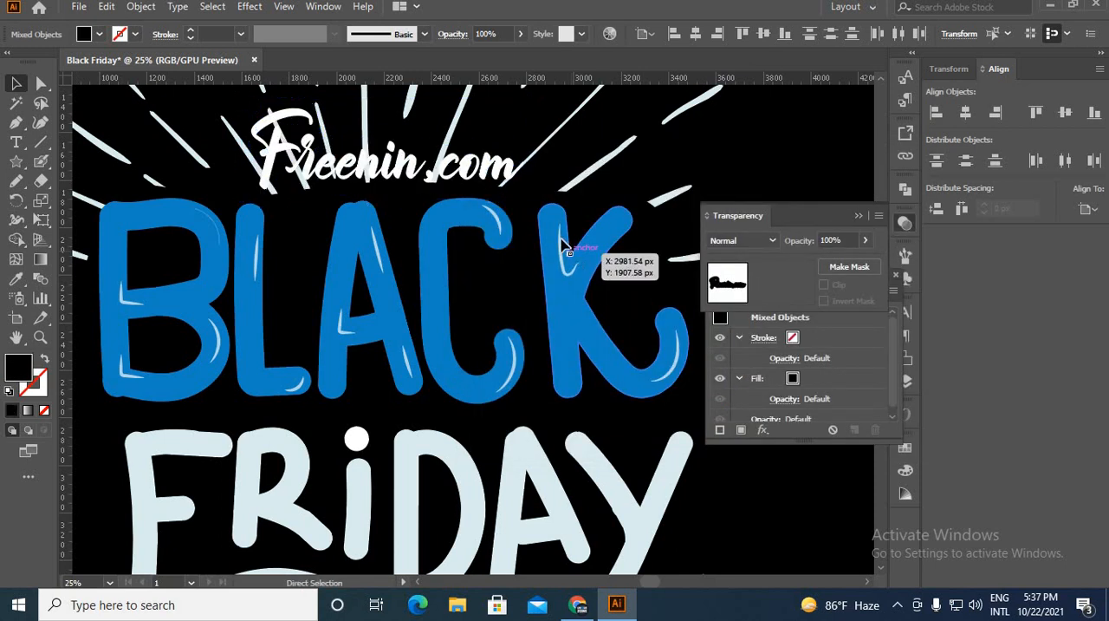
Paste the black Freenin.com offset shapes in place into the sunburst group's opacity mask and return to the artwork.
left_click(536, 161)
left_click(800, 296)
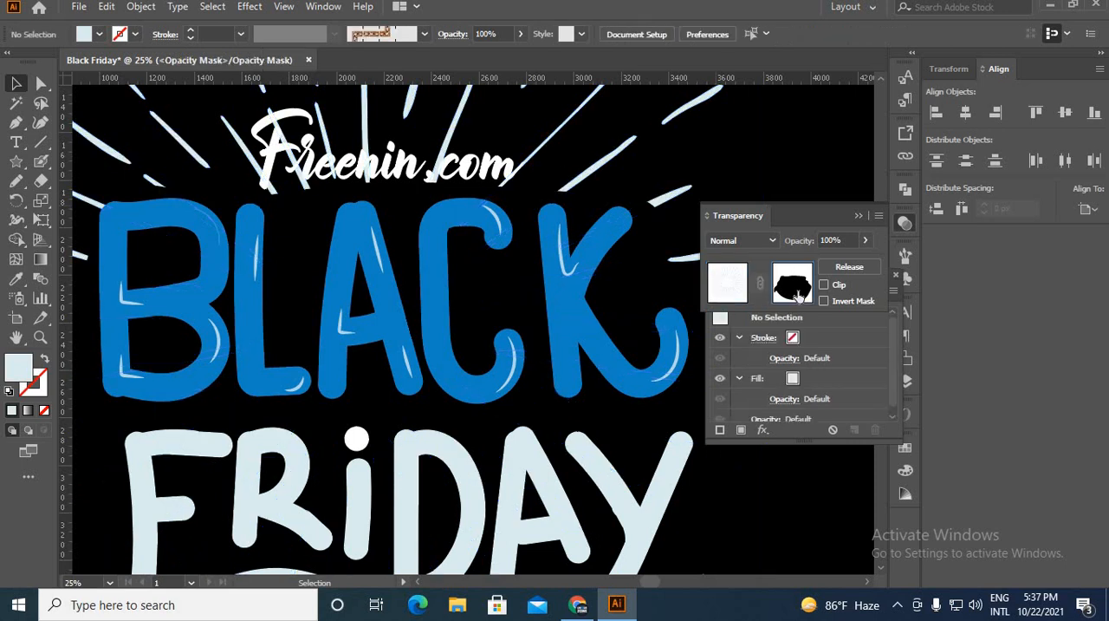
key("ctrl+a")
left_click(728, 286)
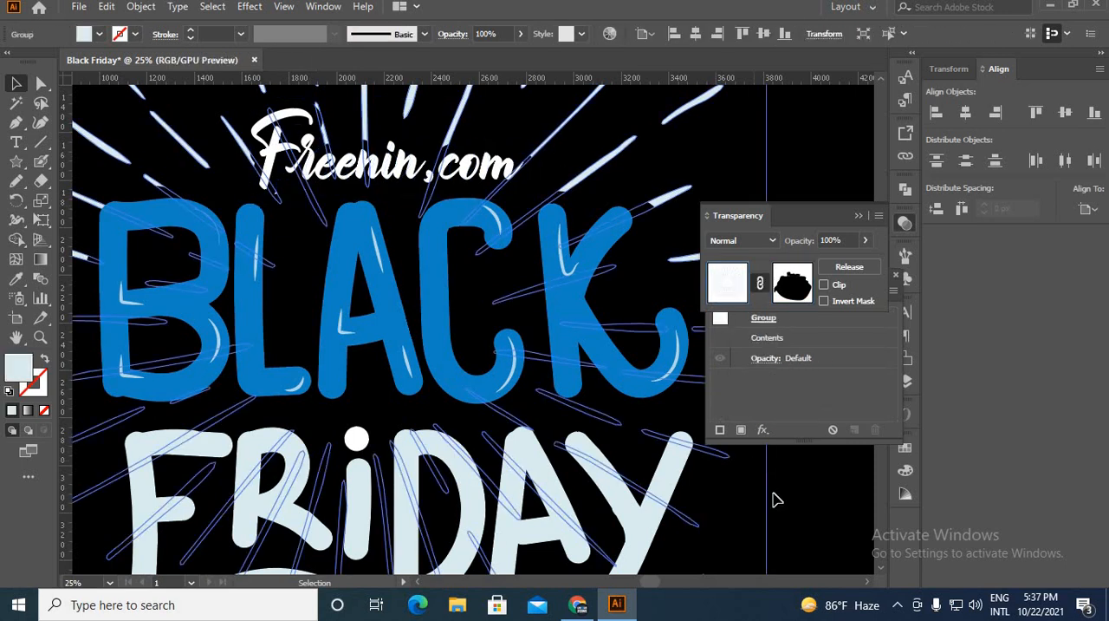
left_click(774, 492)
Set the Star tool to 20 points by creating a star beside the lettering, and delete that oversized star.
scroll(373, 107, "down", 1)
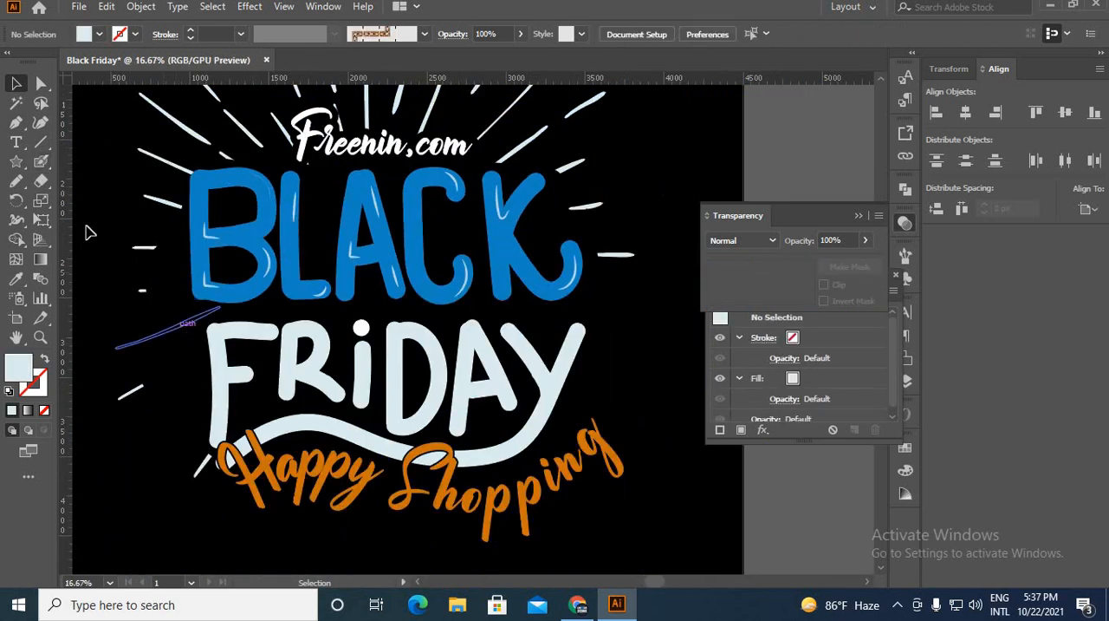
left_click(19, 166)
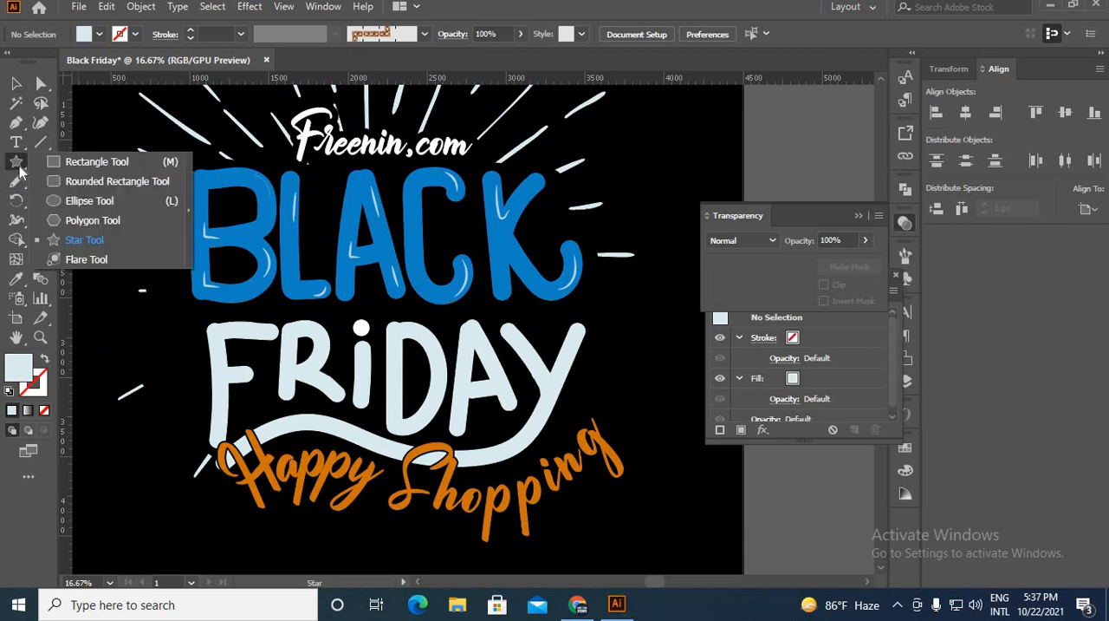
left_click(84, 241)
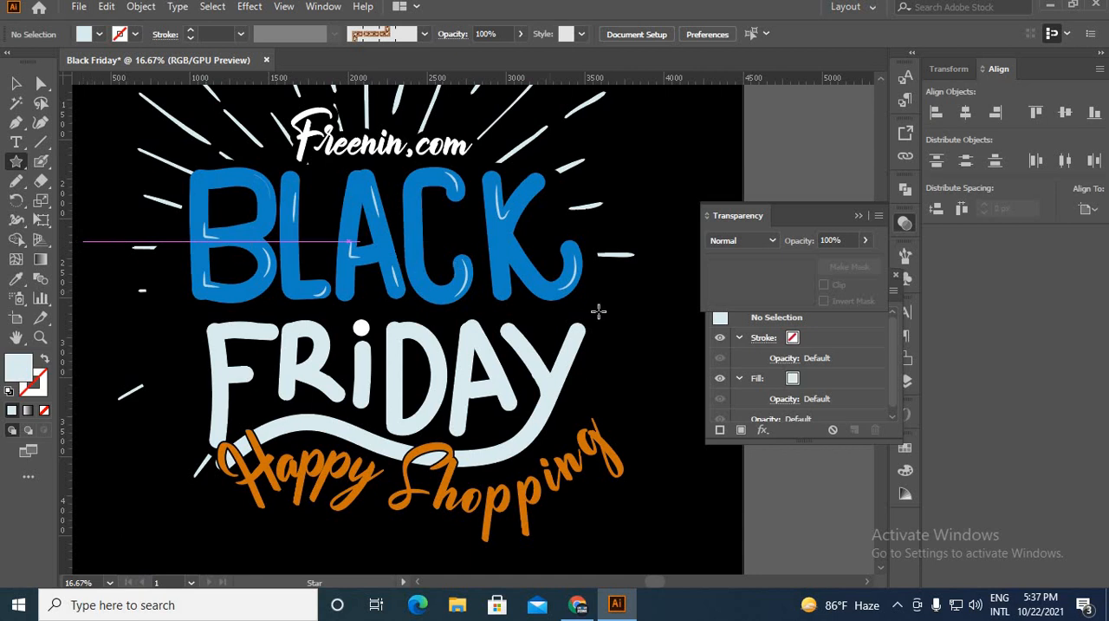
left_click(627, 307)
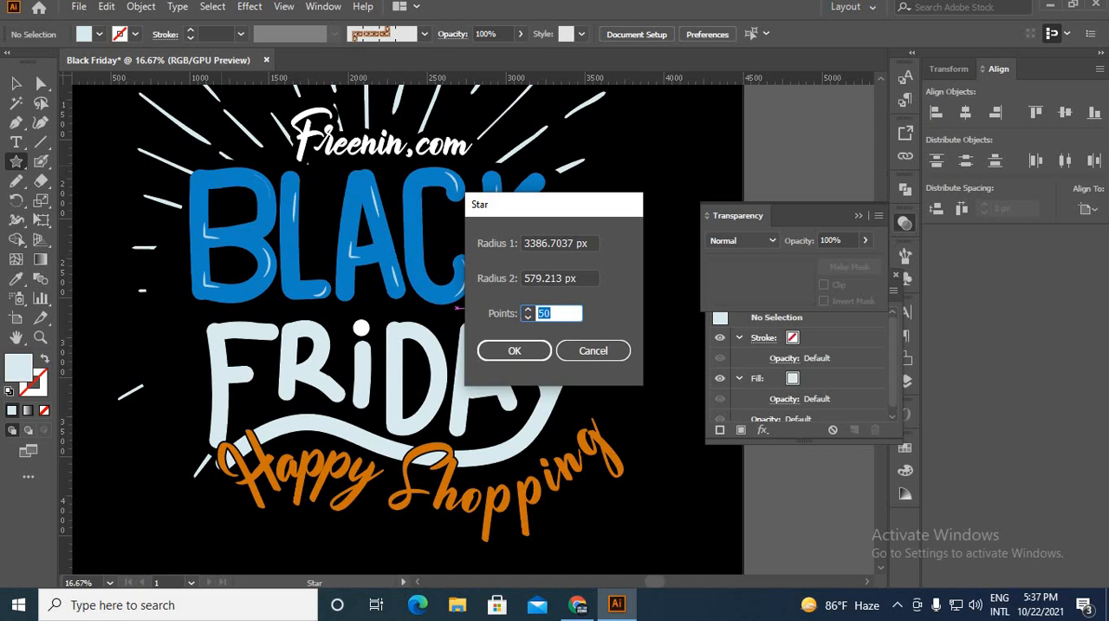
type("2")
left_click(503, 353)
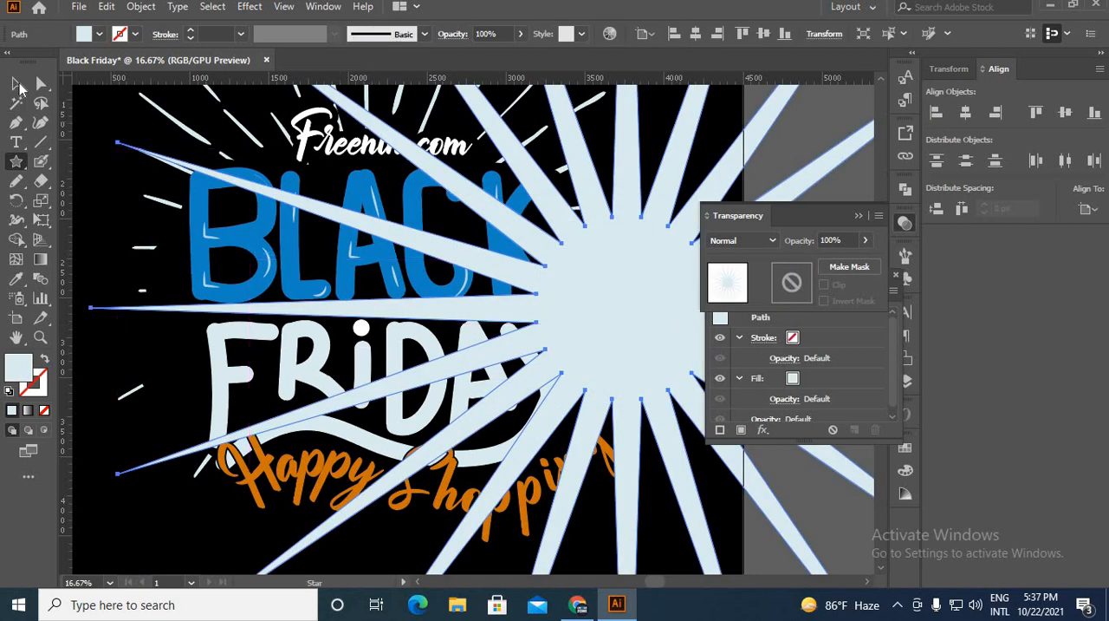
left_click(16, 82)
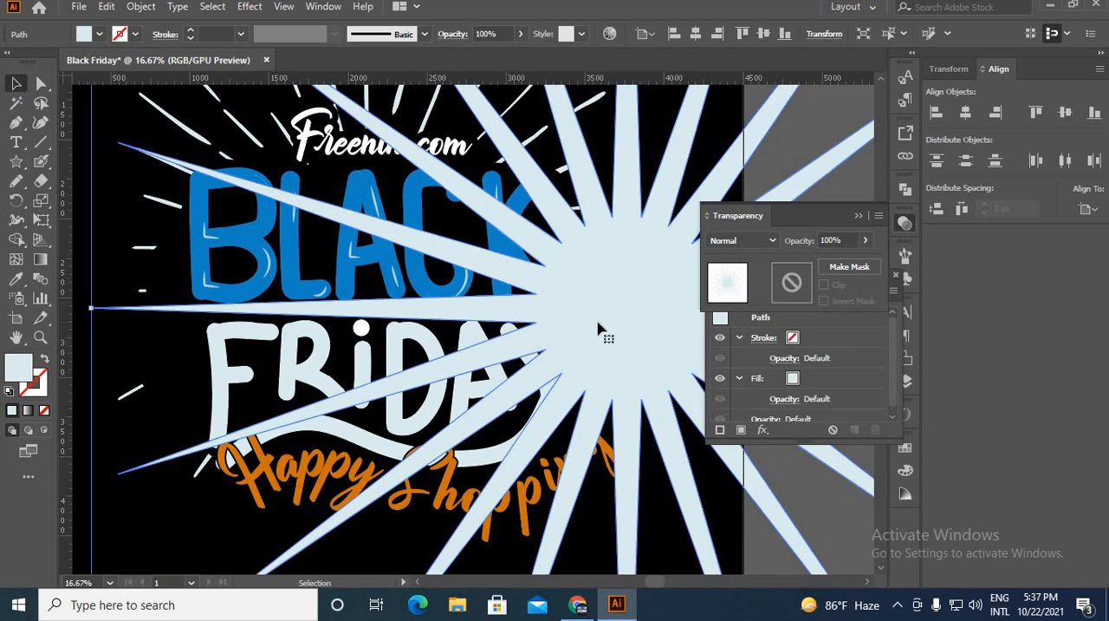
key("Delete")
Draw a 20-point star with short spikes on the empty canvas beside the artboard.
scroll(606, 333, "down", 3)
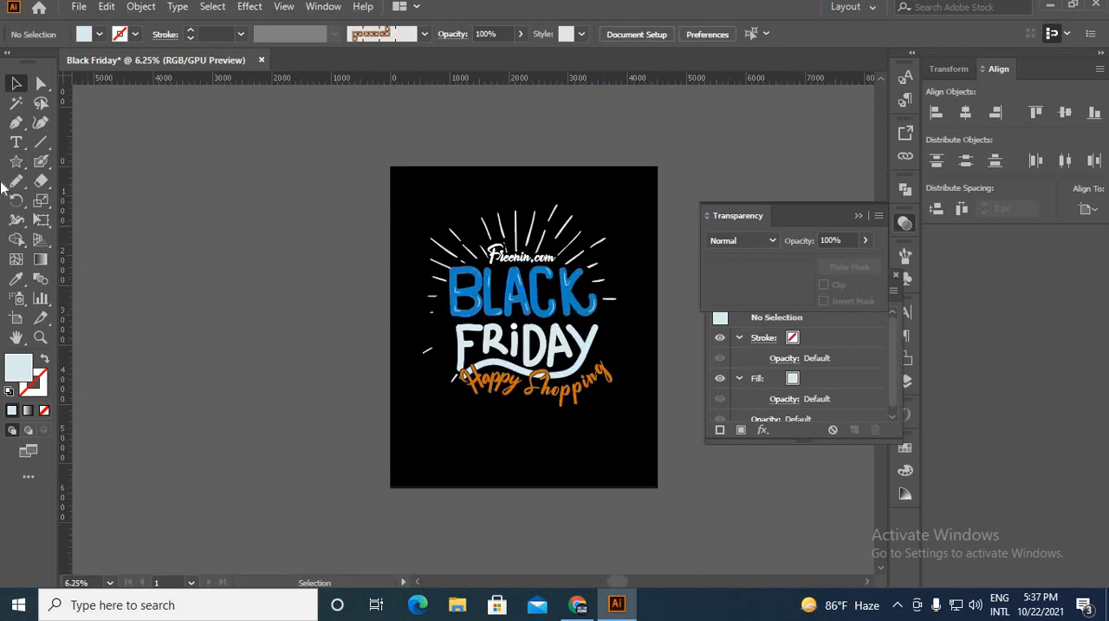
left_click(16, 161)
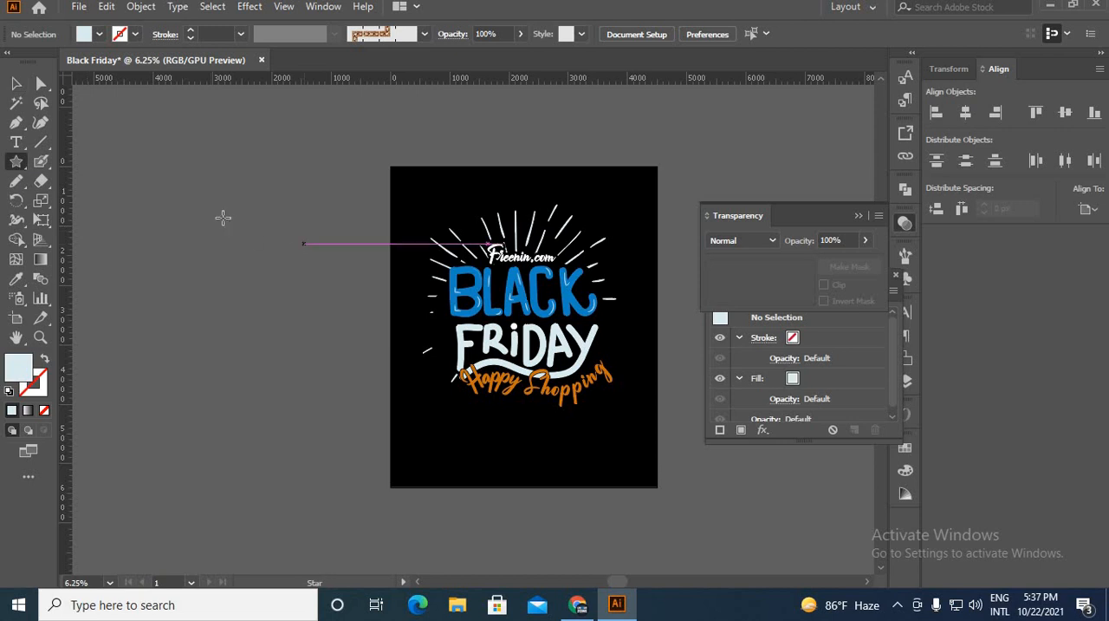
left_click_drag(214, 209, 221, 271)
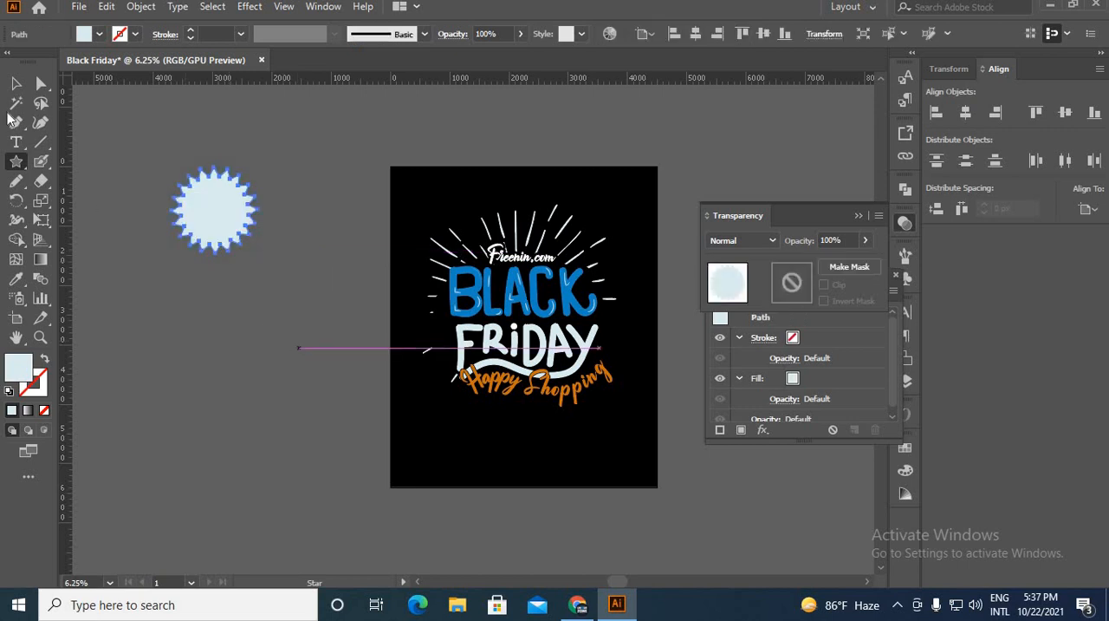
Move the star closer to the artboard and scale it down with a slight rotation.
key("v")
left_click_drag(208, 234, 299, 317)
left_click(284, 402)
Paint the word SALE in slanted light-blue capitals with the Blob Brush on the empty canvas above the star.
scroll(285, 423, "up", 2)
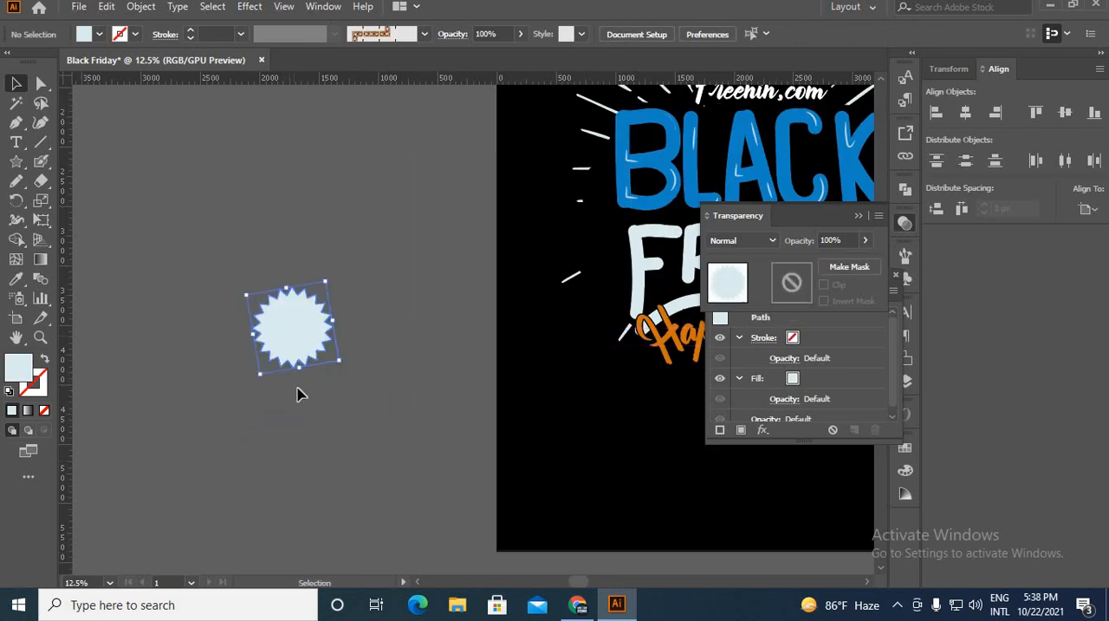
left_click(44, 182)
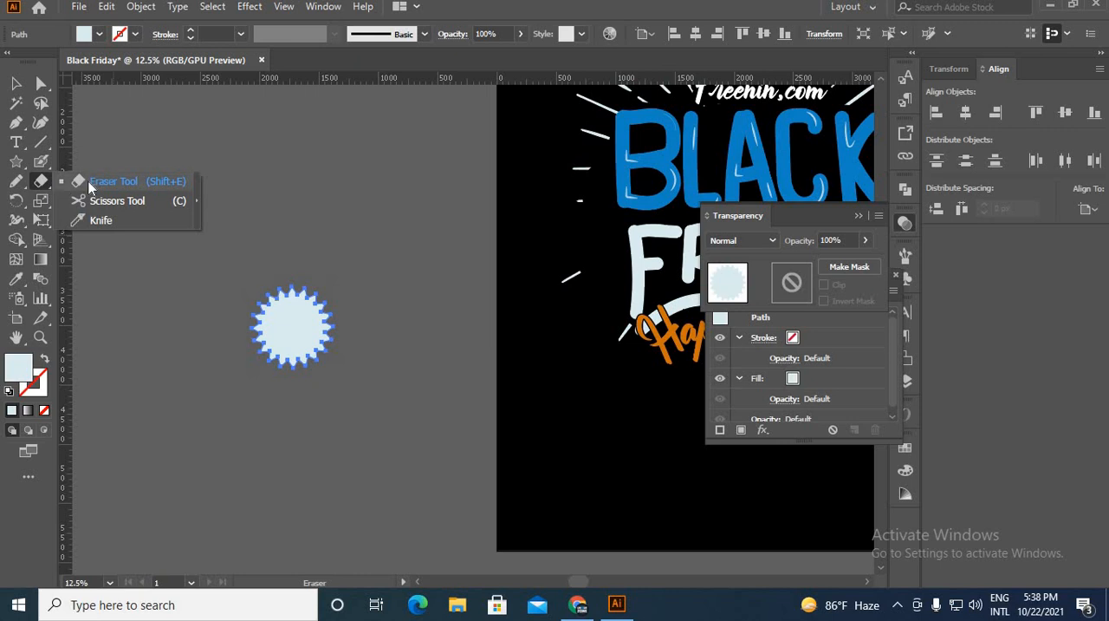
left_click(41, 161)
scroll(201, 252, "up", 2)
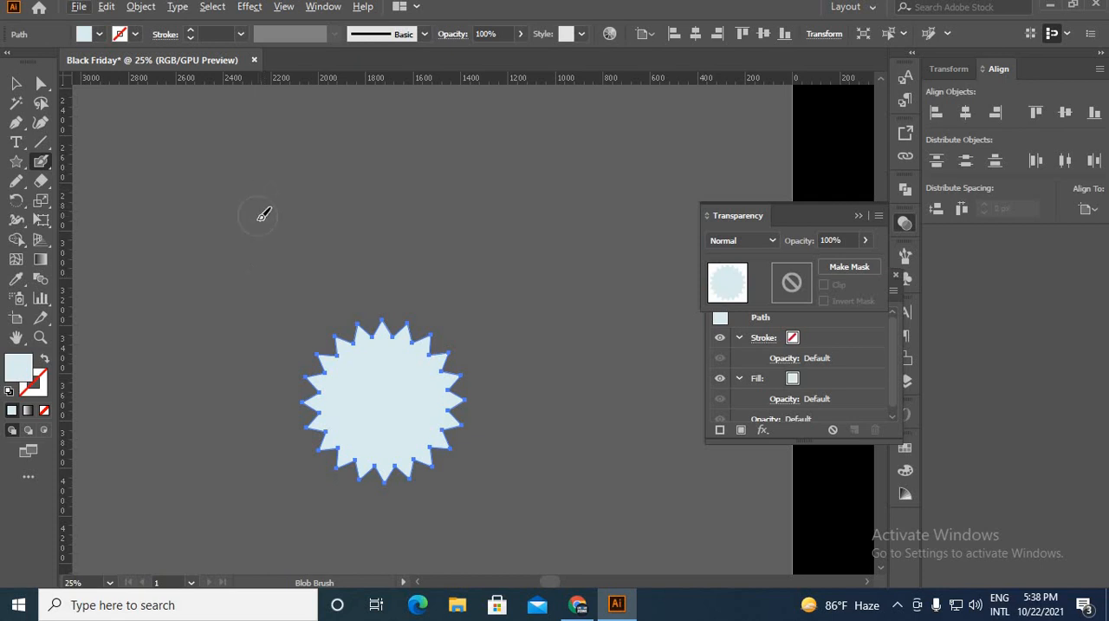
scroll(267, 212, "down", 2)
left_click_drag(280, 206, 448, 441)
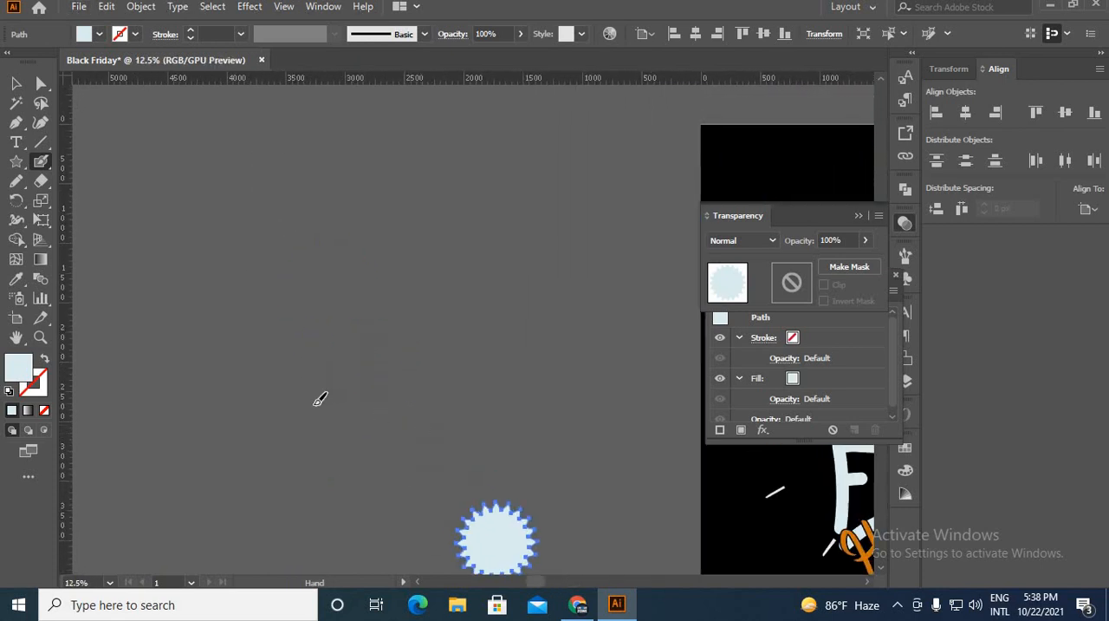
mouse_move(318, 285)
left_mouse_down()
mouse_move(269, 309)
mouse_move(308, 385)
mouse_move(239, 425)
left_mouse_up()
mouse_move(364, 250)
left_mouse_down()
mouse_move(361, 362)
mouse_move(359, 255)
mouse_move(419, 369)
left_mouse_up()
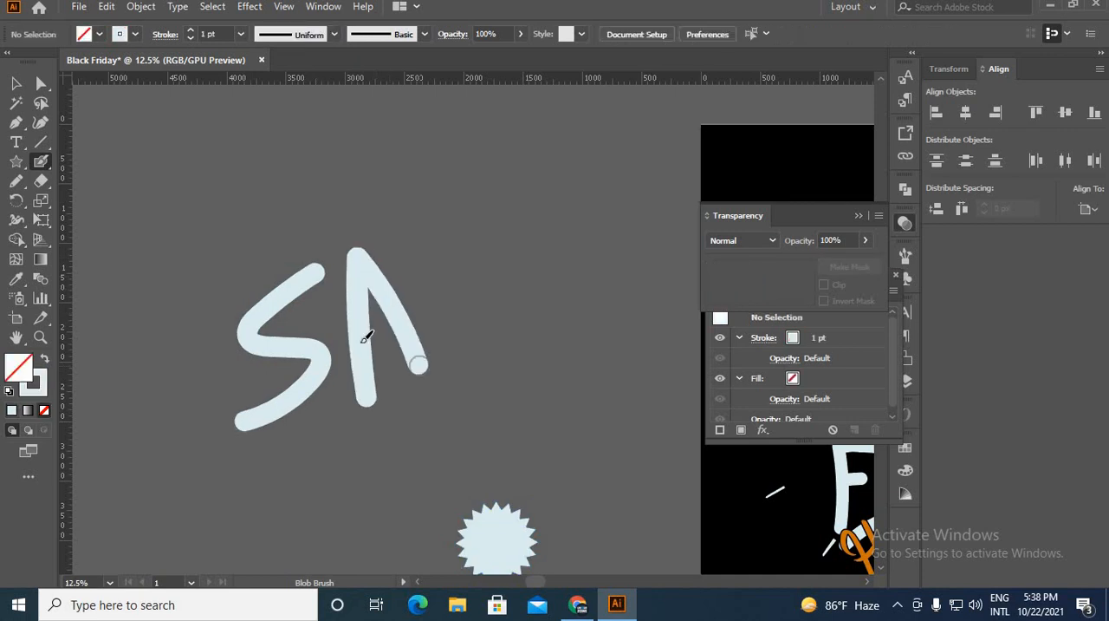
left_click_drag(367, 335, 415, 316)
left_click_drag(411, 232, 518, 351)
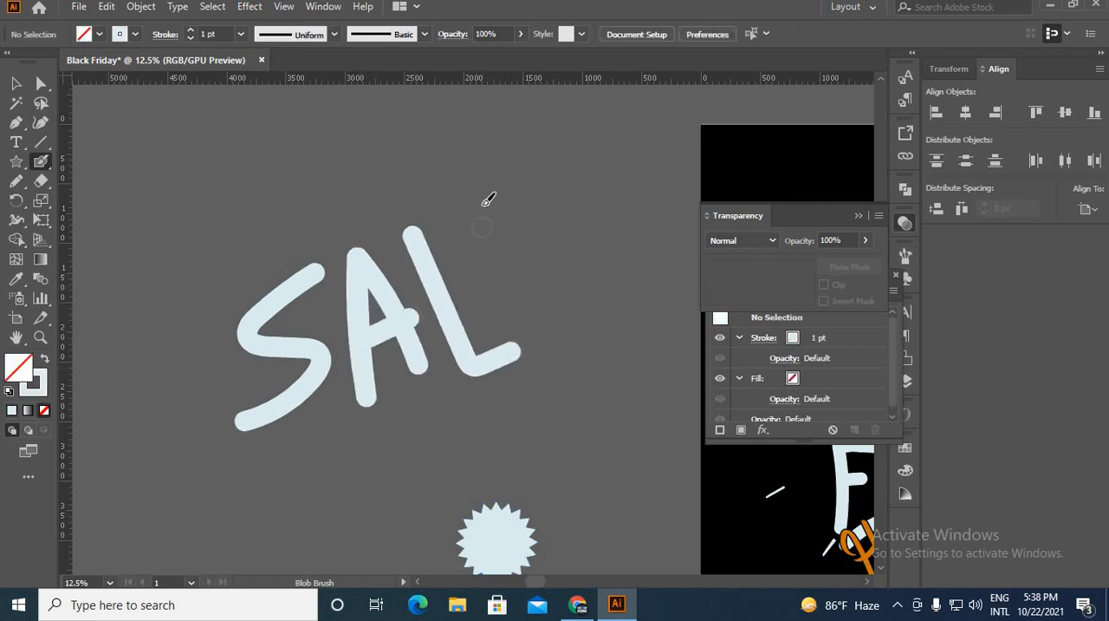
left_click_drag(483, 203, 559, 347)
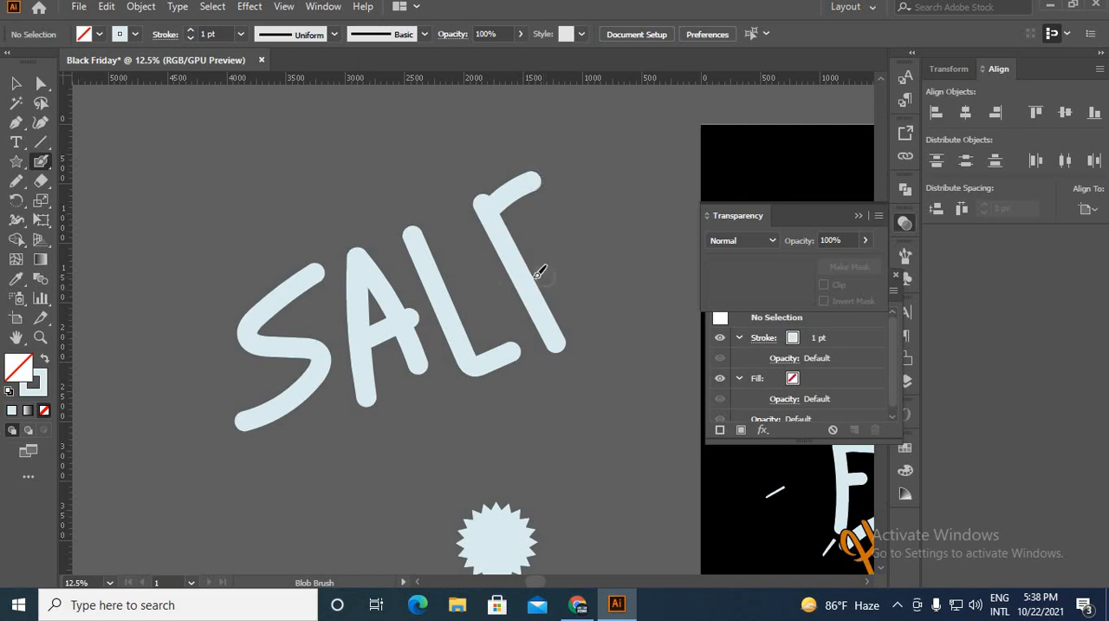
left_click_drag(533, 275, 598, 244)
left_click_drag(564, 343, 641, 322)
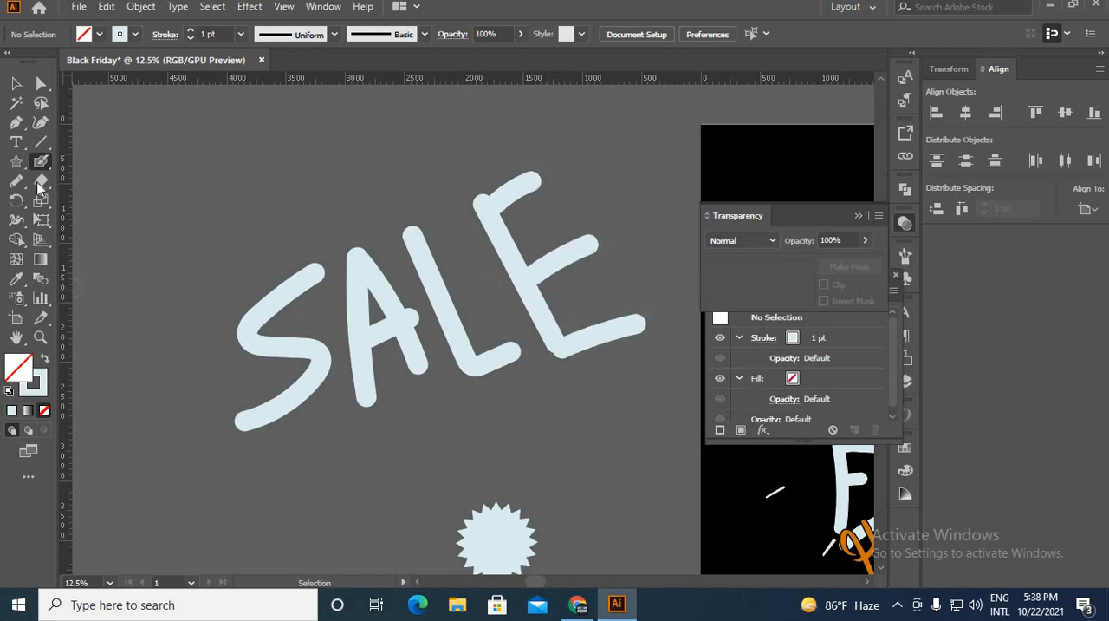
Scale the SALE lettering down to fit inside the star and give it the artboard's black fill with no stroke.
left_click(16, 83)
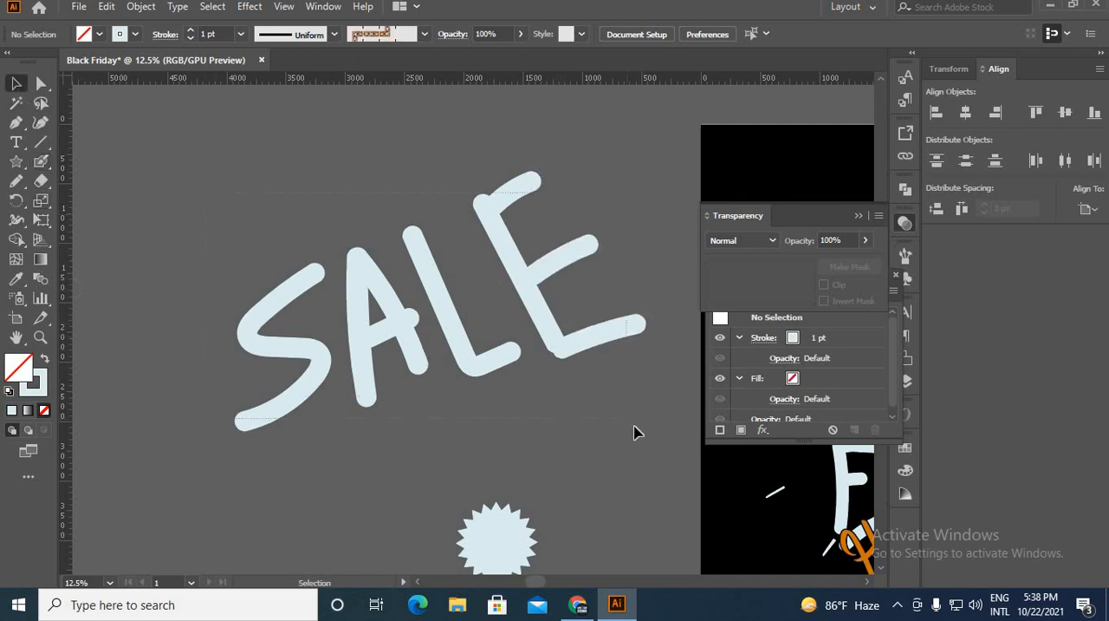
left_click_drag(634, 425, 466, 362)
left_click(16, 279)
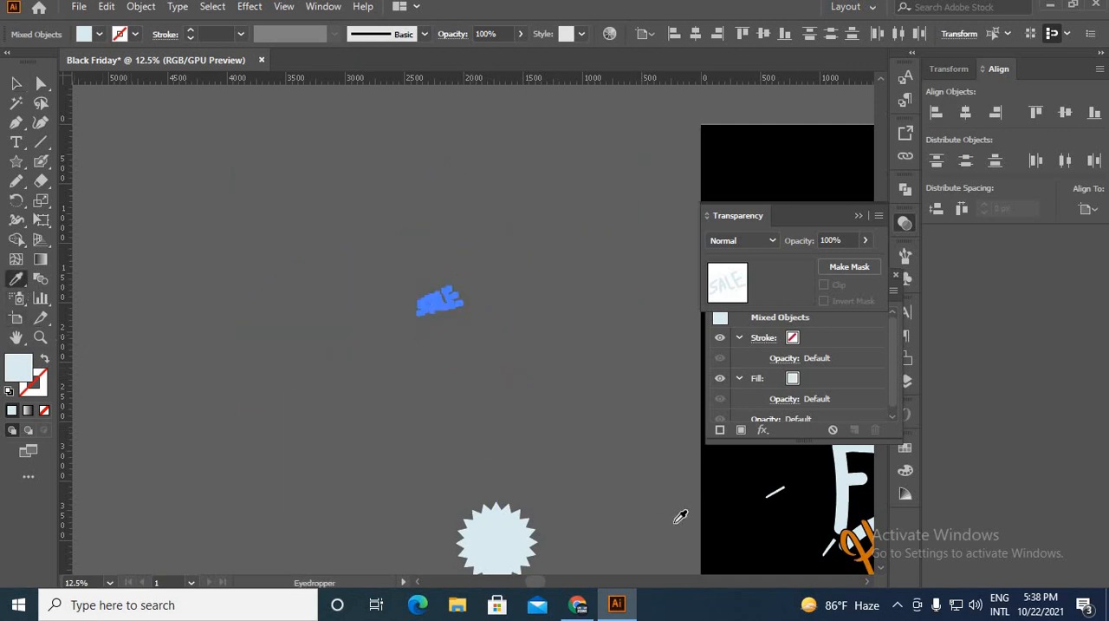
left_click(738, 483)
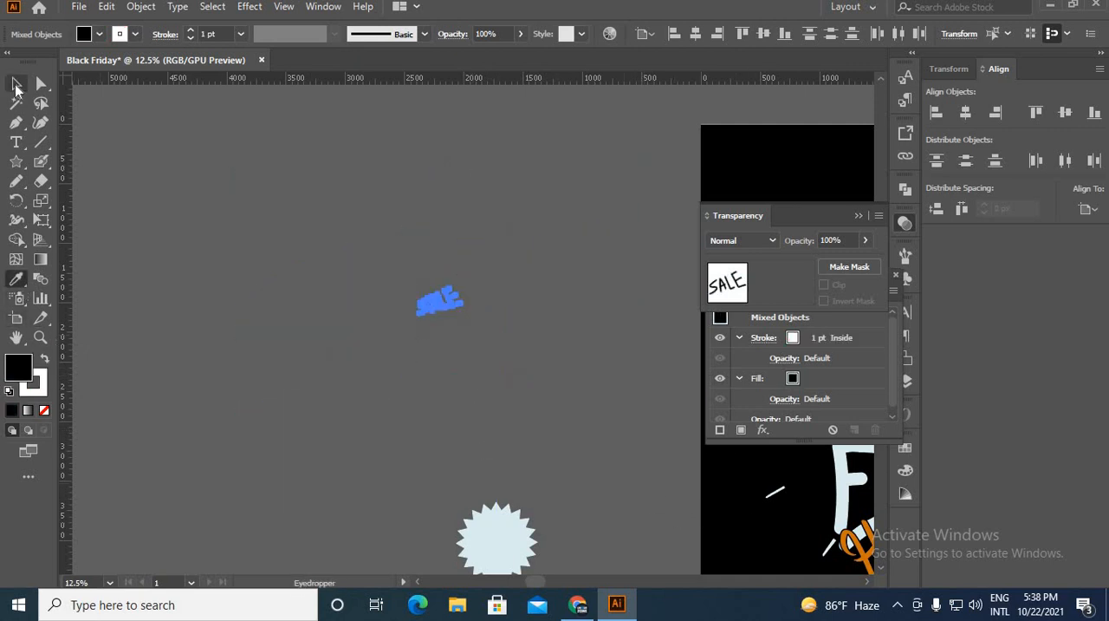
left_click(17, 83)
left_click_drag(402, 276, 493, 342)
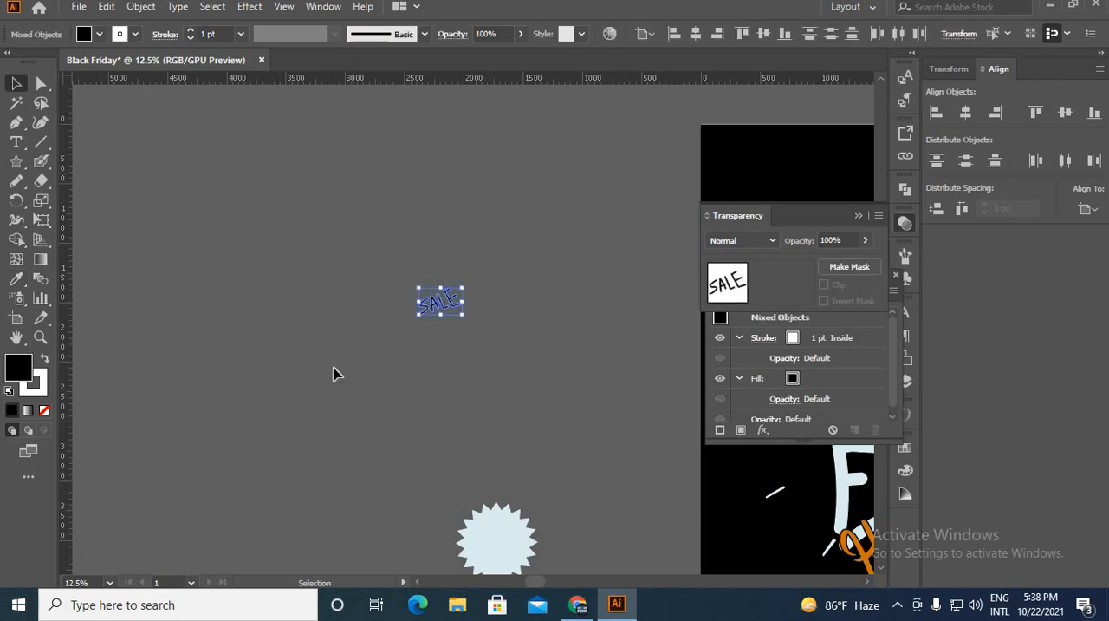
left_click(39, 387)
left_click(44, 410)
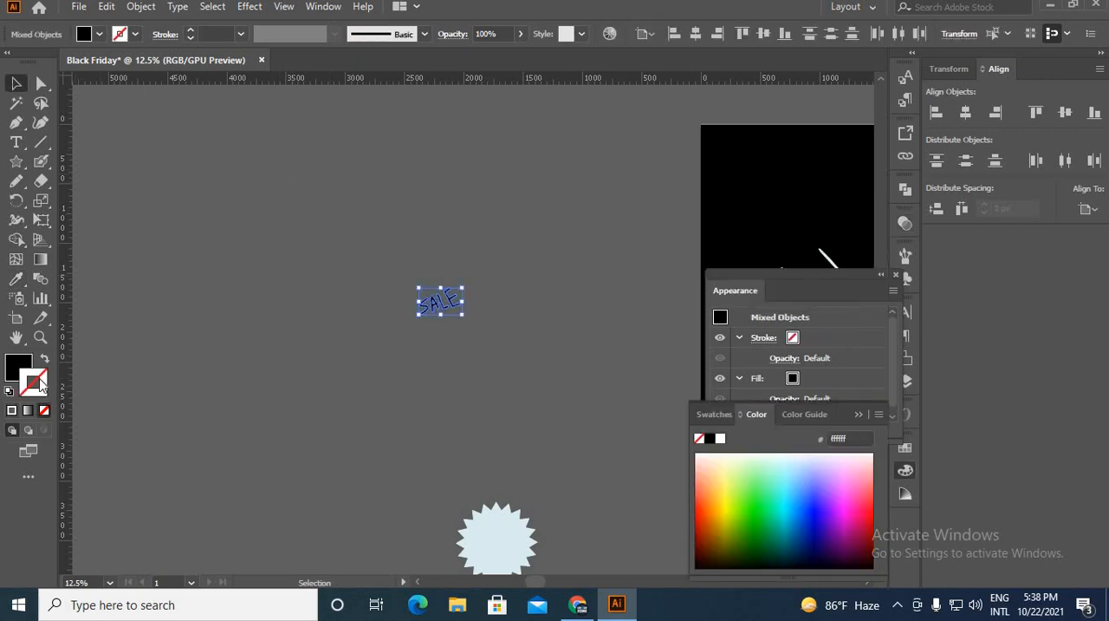
Place the black SALE lettering on the star, centred horizontally, and group the two as one badge.
left_click_drag(400, 280, 505, 360)
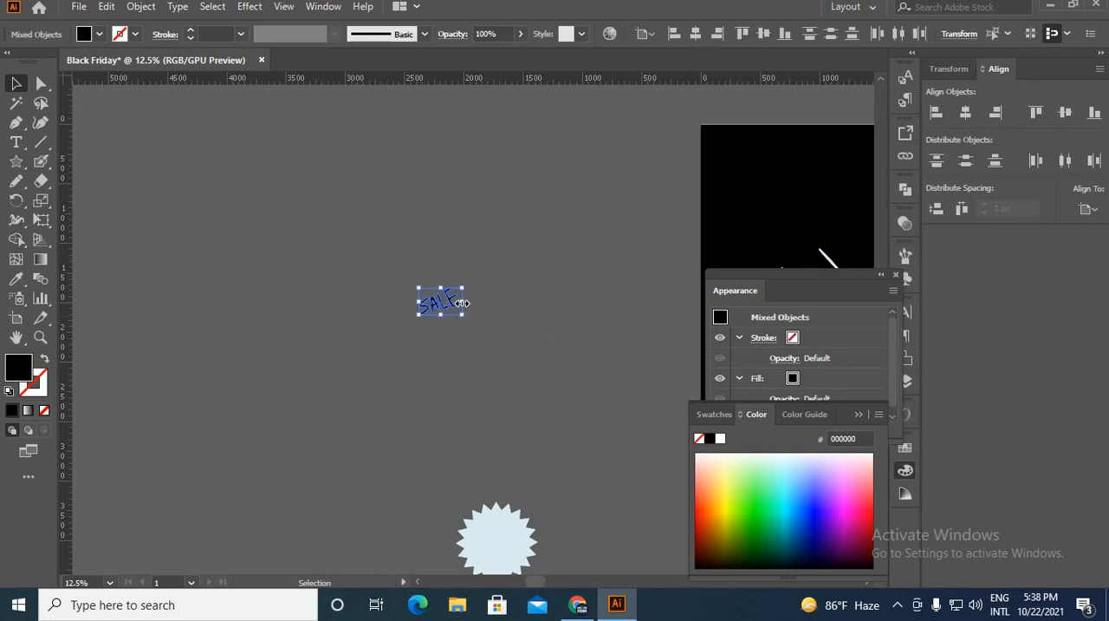
left_click_drag(462, 301, 514, 536)
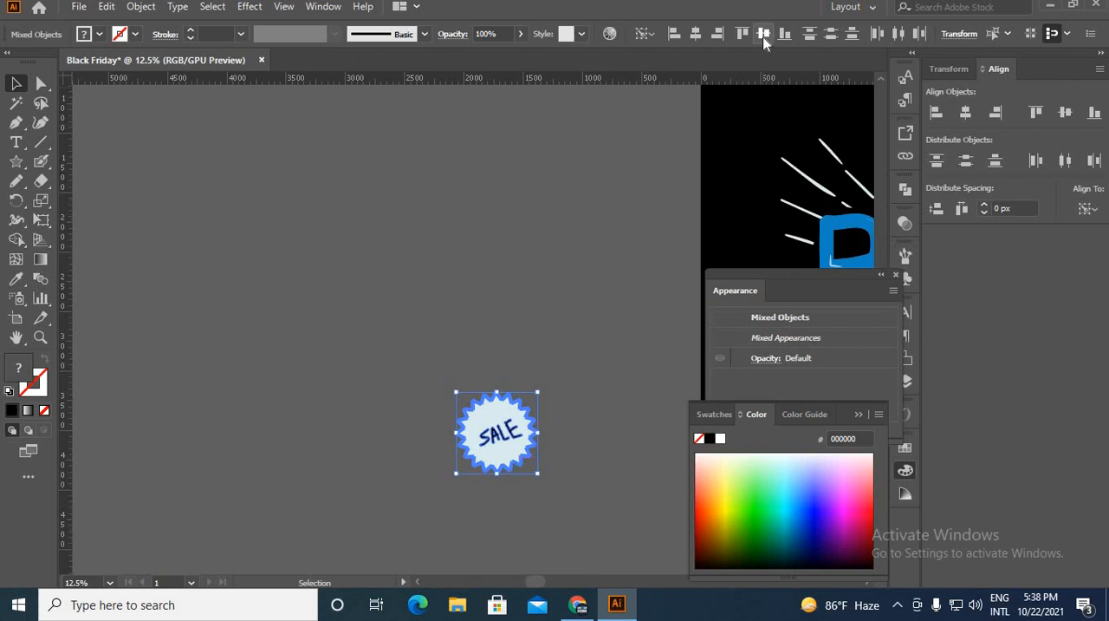
left_click(697, 37)
left_click_drag(432, 369, 555, 505)
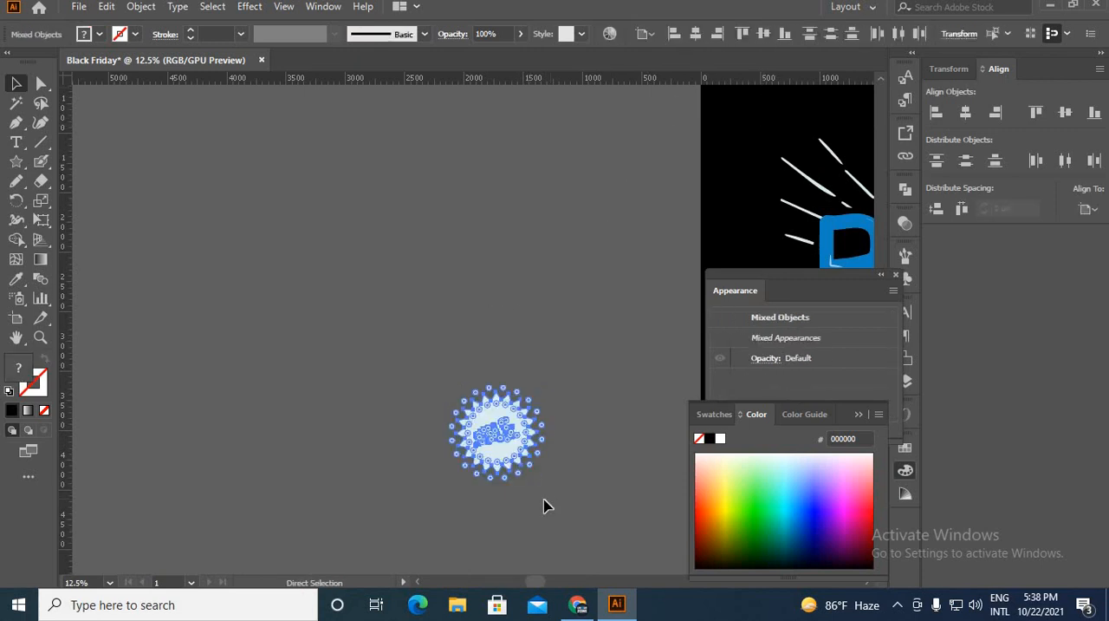
key("ctrl+g")
left_click(543, 499)
Move the SALE badge onto the artboard beside the tail of the K in BLACK.
scroll(454, 430, "down", 4)
scroll(446, 362, "up", 2)
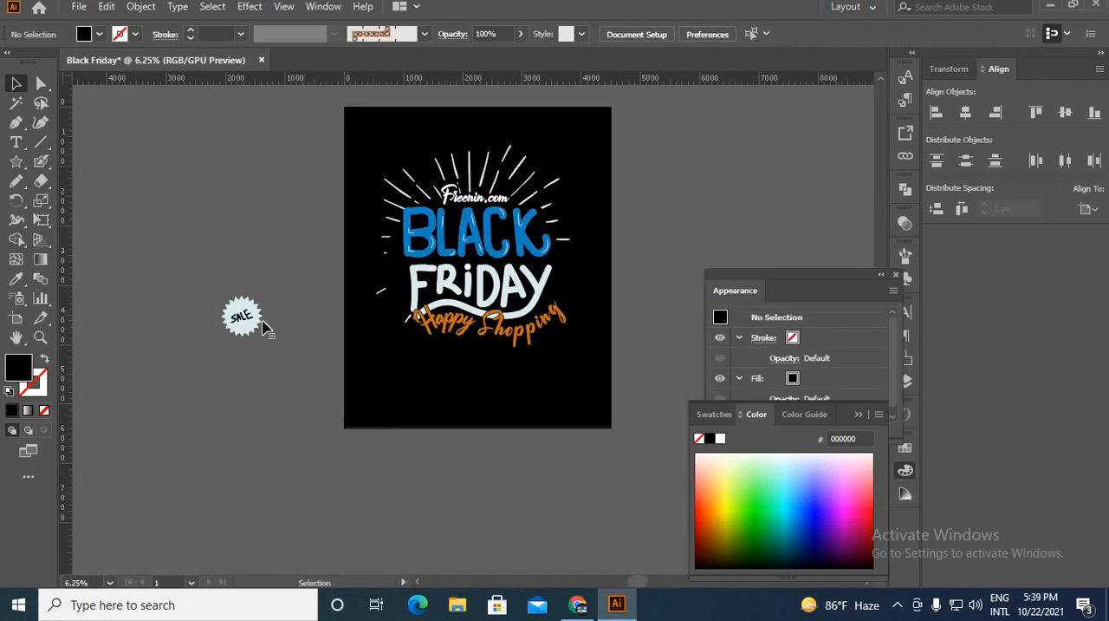
left_click_drag(264, 328, 572, 273)
scroll(572, 273, "up", 3)
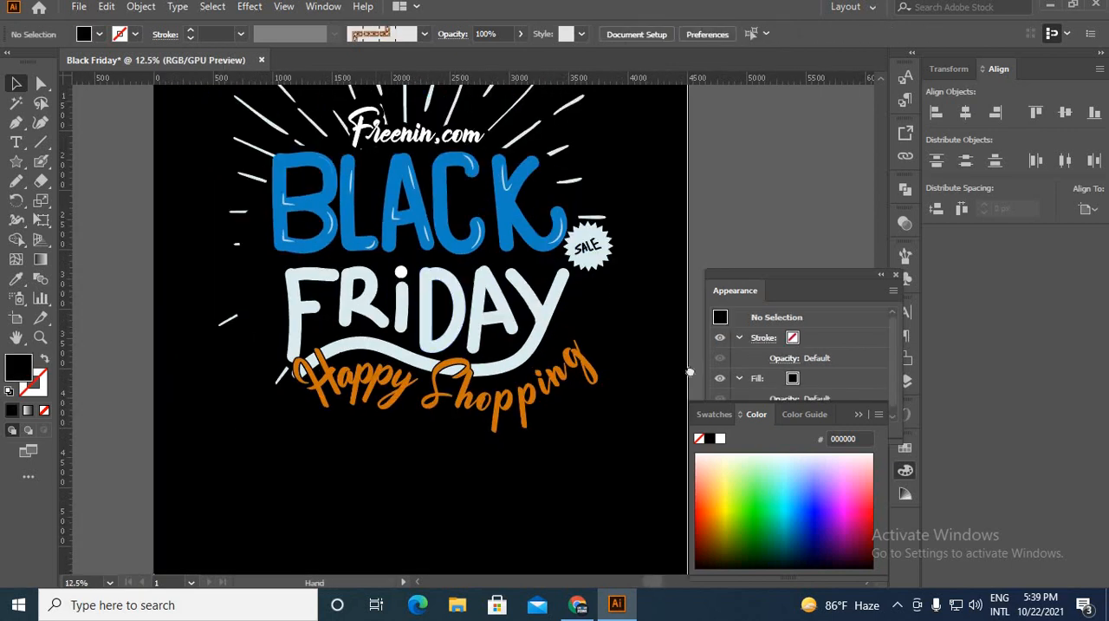
Paint a black hand-drawn 0% with the Blob Brush on the empty canvas beside the artboard.
left_click_drag(86, 268, 264, 330)
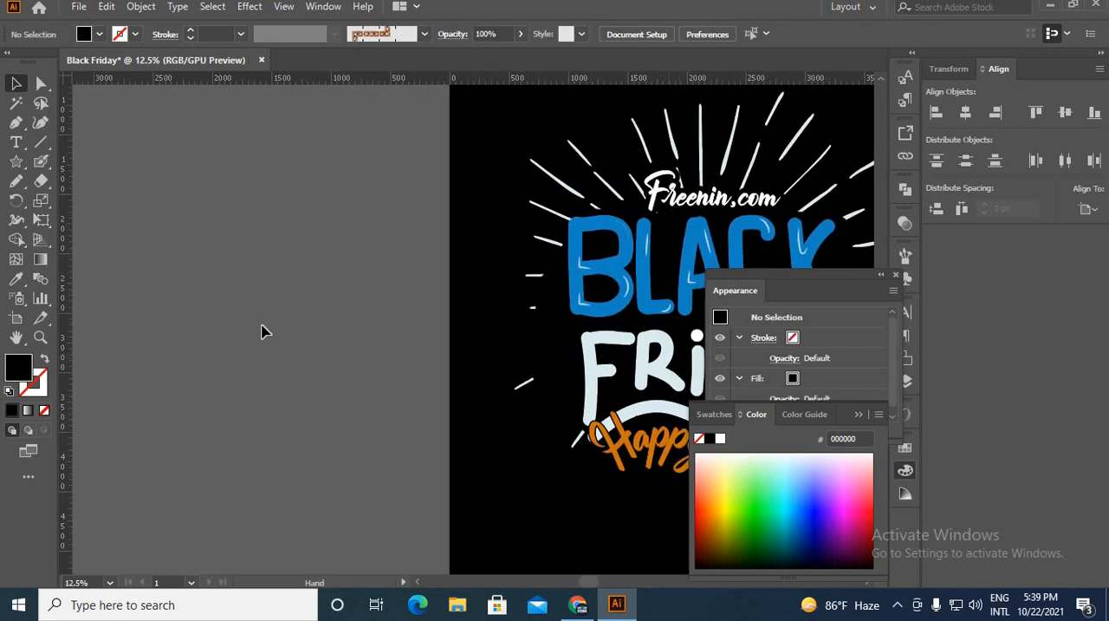
left_click(44, 164)
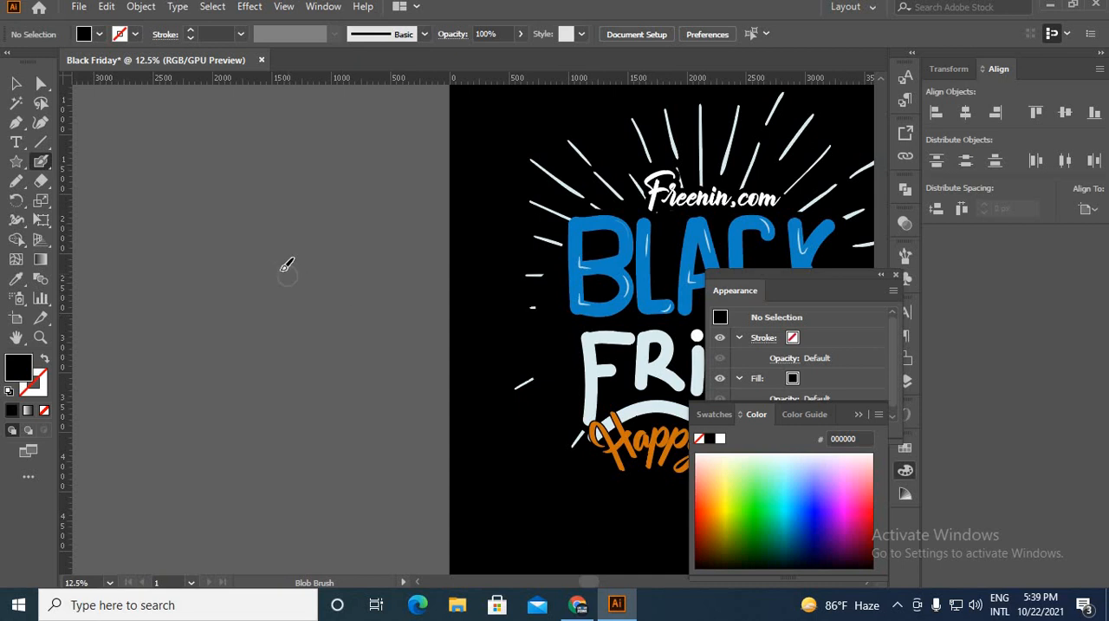
mouse_move(286, 266)
left_mouse_down()
mouse_move(275, 306)
mouse_move(289, 268)
mouse_move(276, 288)
left_mouse_up()
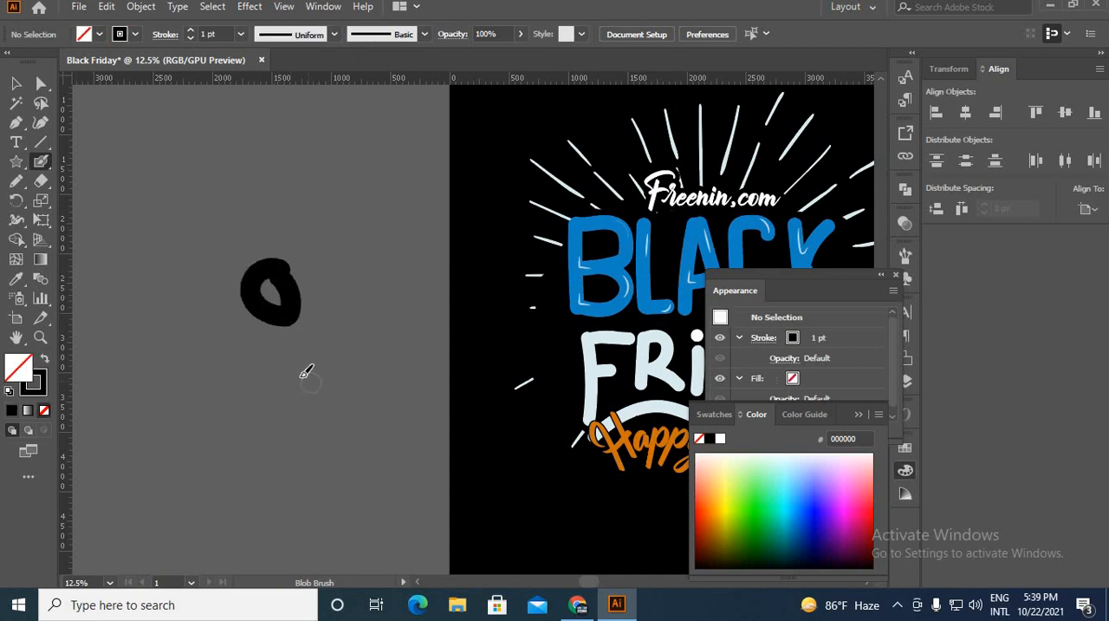
mouse_move(306, 371)
left_mouse_down()
mouse_move(300, 396)
mouse_move(307, 376)
mouse_move(318, 379)
left_mouse_up()
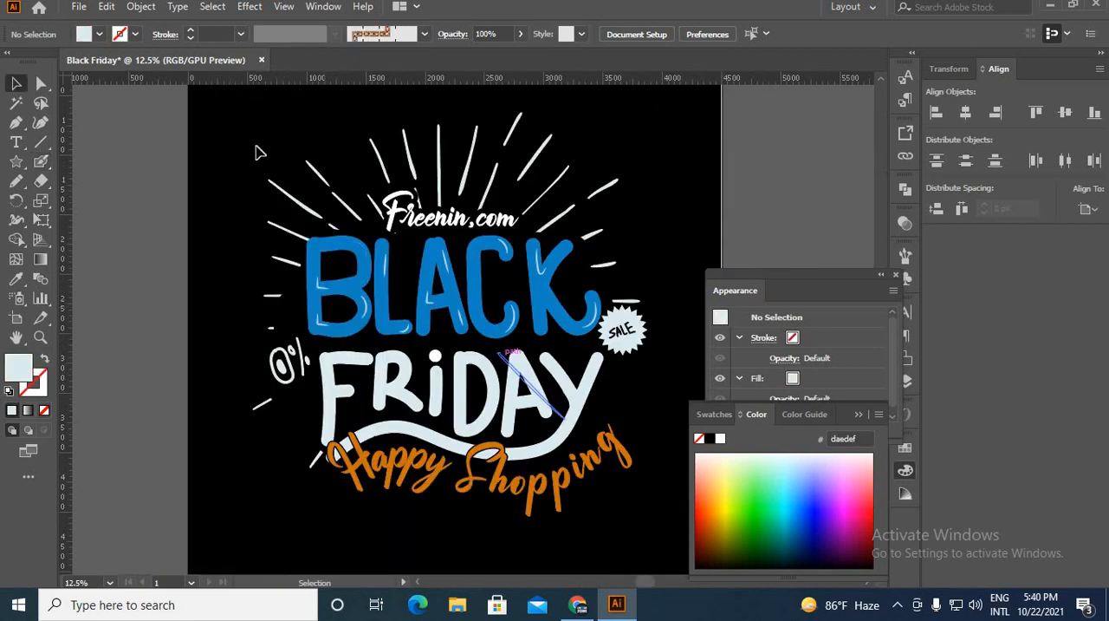
Group all the lettering, rays, 0% and the SALE badge, and centre the group horizontally and vertically on the artboard.
left_click_drag(258, 153, 661, 530)
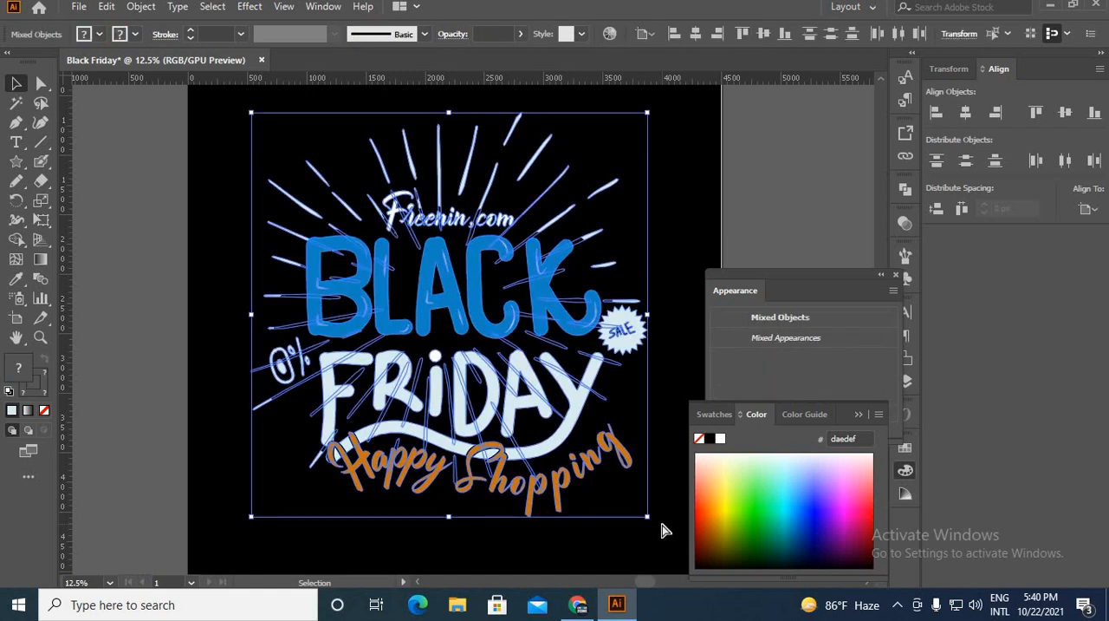
key("ctrl+g")
left_click(613, 478)
left_click(455, 368)
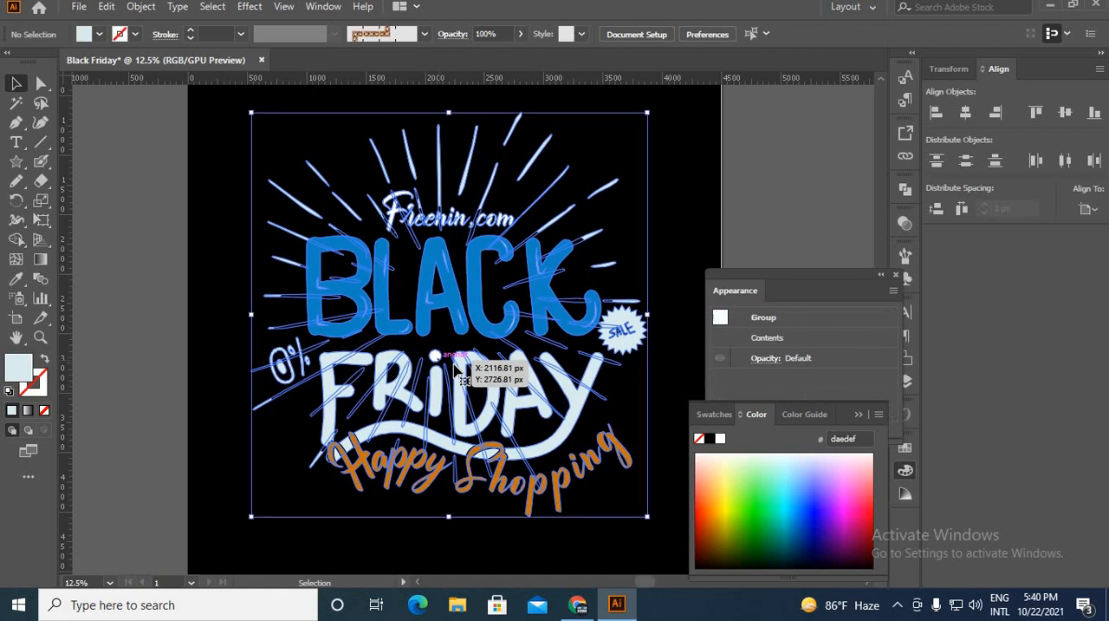
left_click(695, 33)
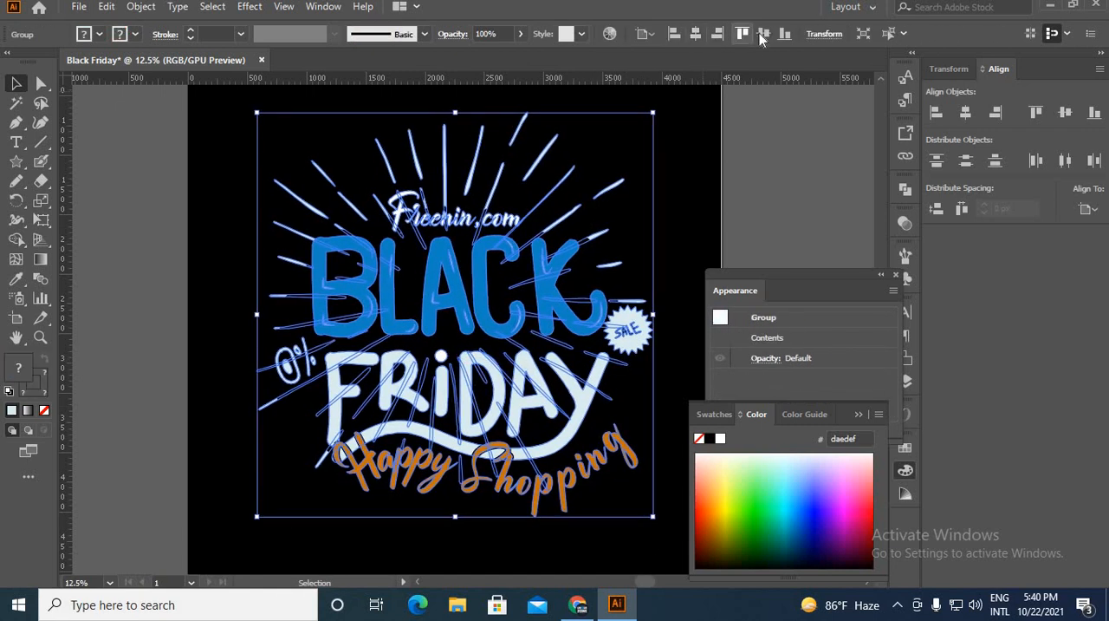
left_click(762, 33)
left_click(149, 279)
scroll(168, 292, "down", 1)
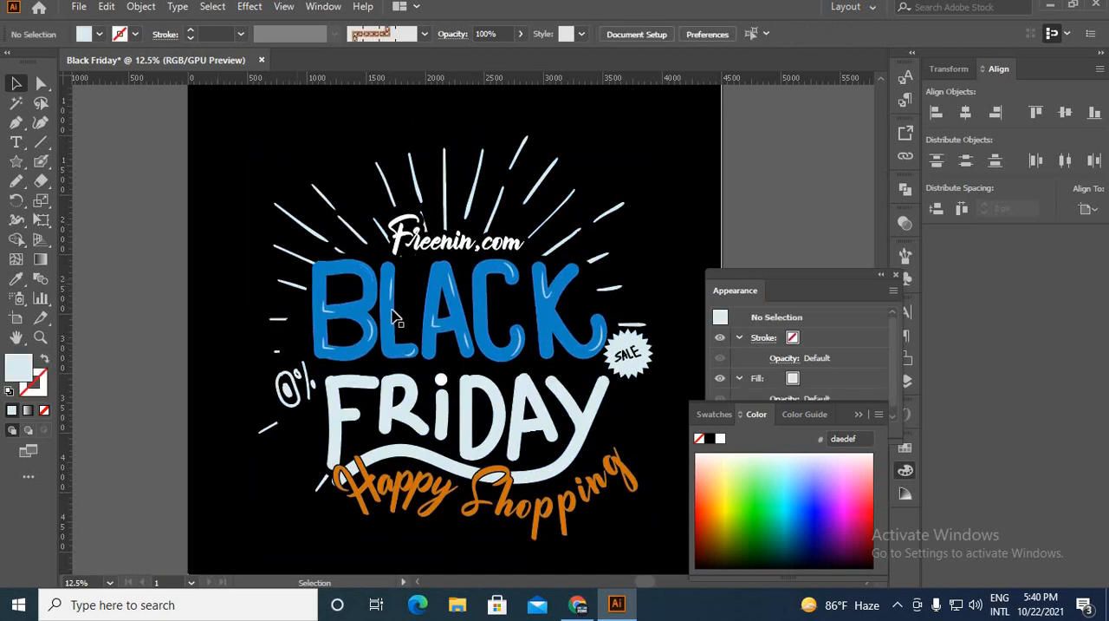
key("ctrl+minus")
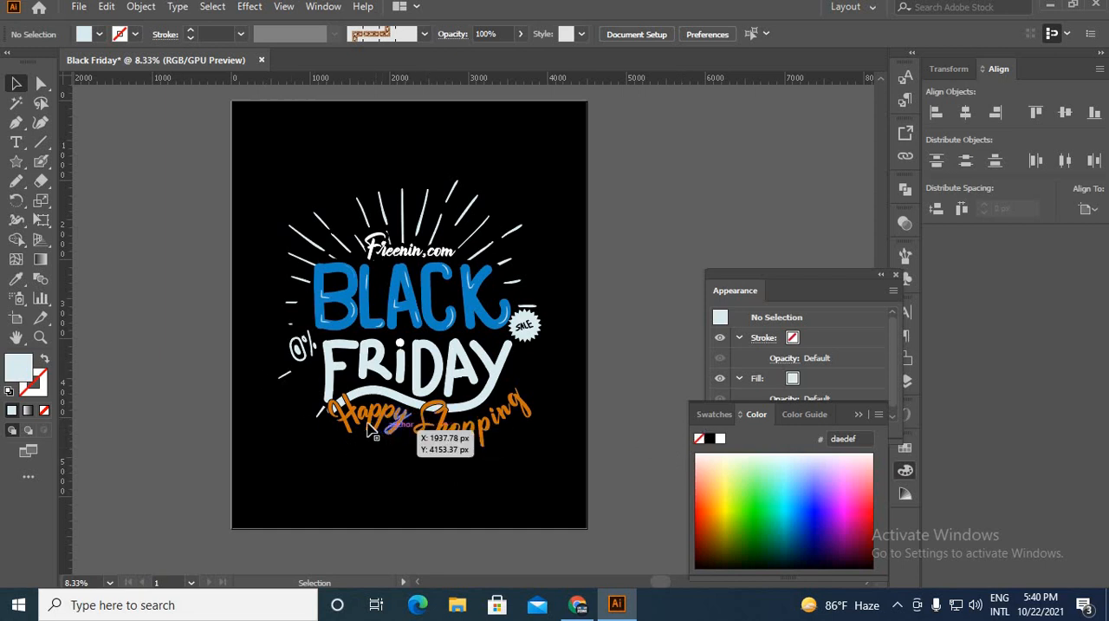
key("ctrl+plus")
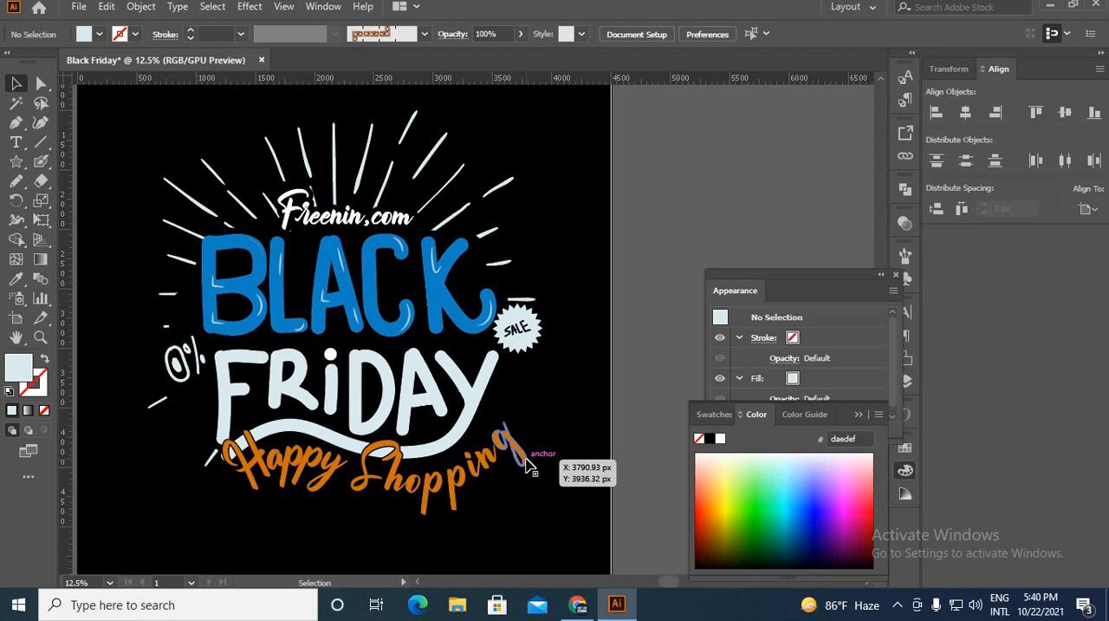
scroll(415, 338, "up", 2)
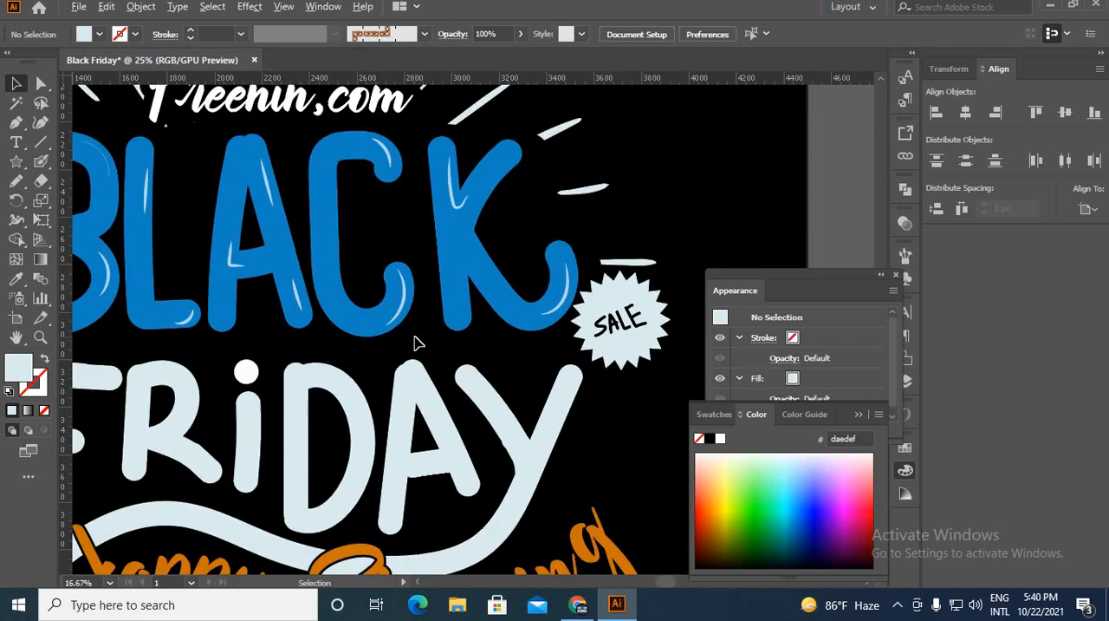
scroll(417, 336, "down", 4)
scroll(416, 329, "up", 2)
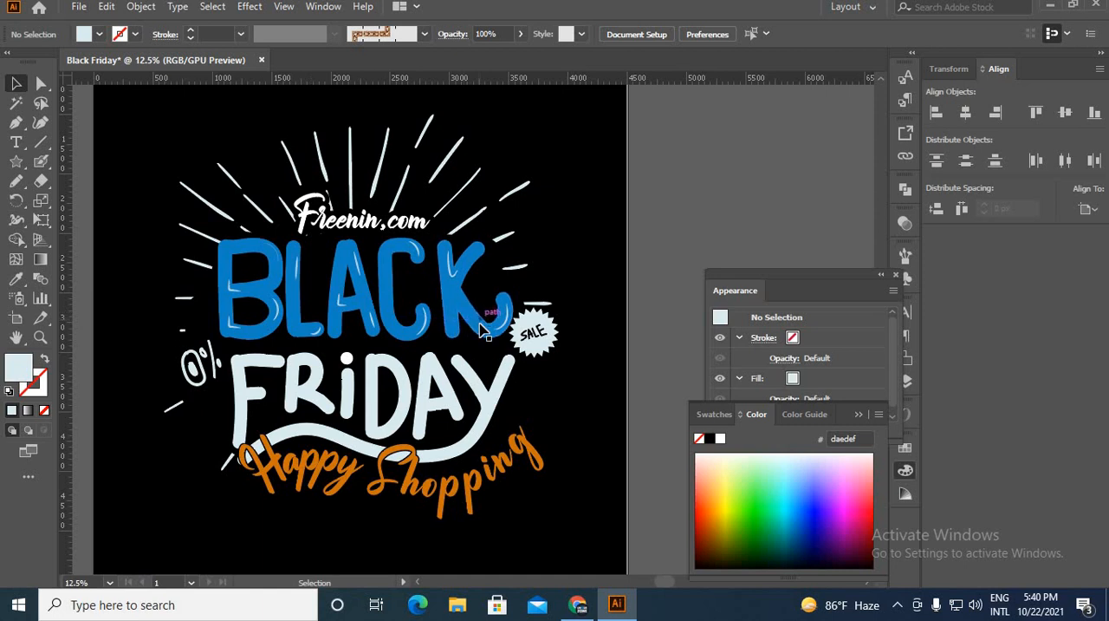